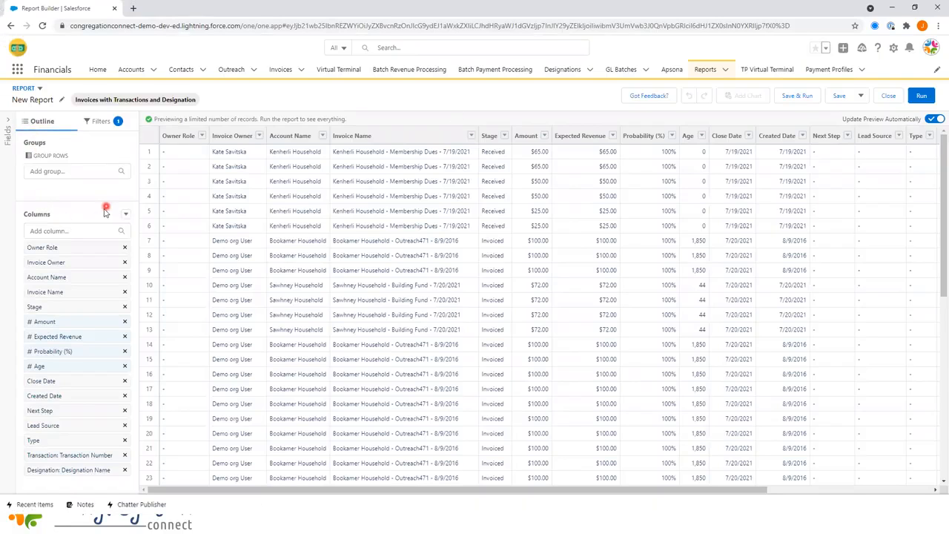
- Remove every column from the report except Account Name
{"action": "left_click", "coordinate": [124, 247]}
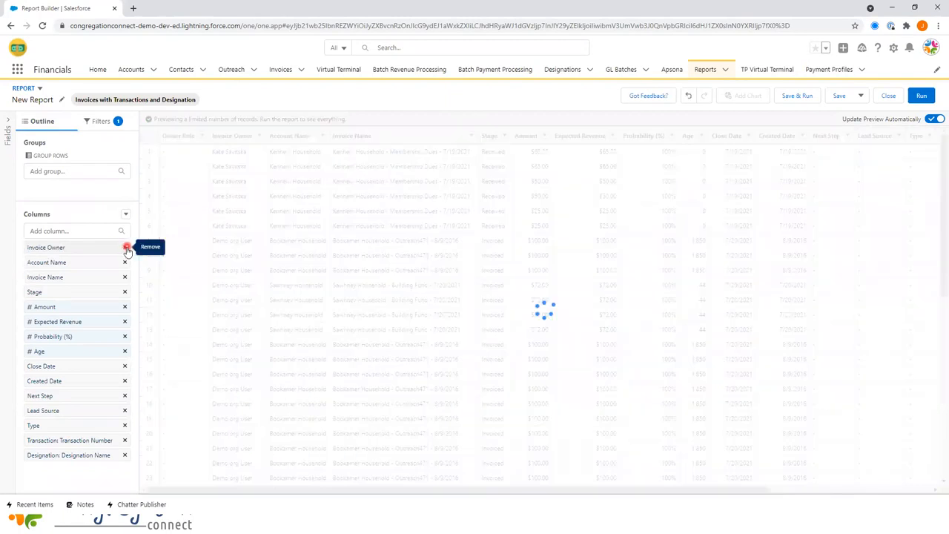
{"action": "left_click", "coordinate": [124, 248]}
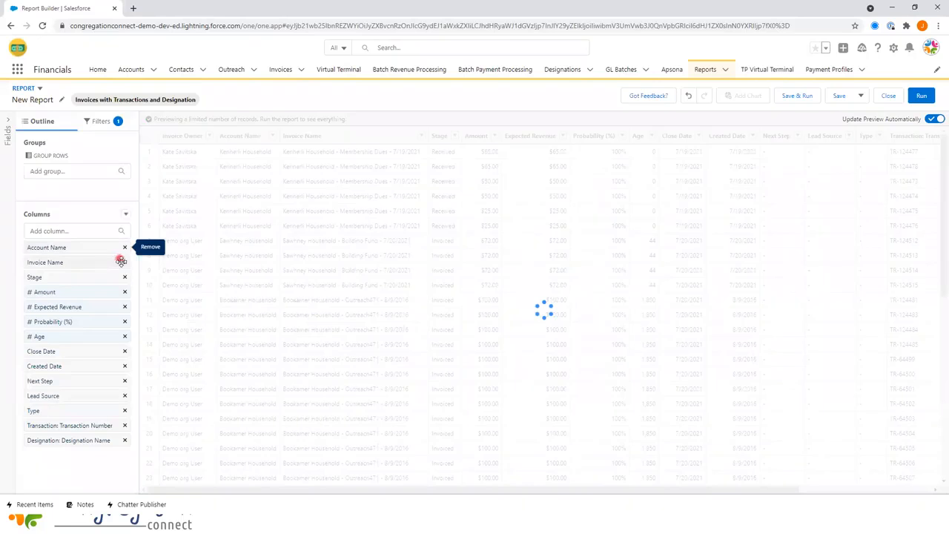
{"action": "left_click", "coordinate": [125, 262]}
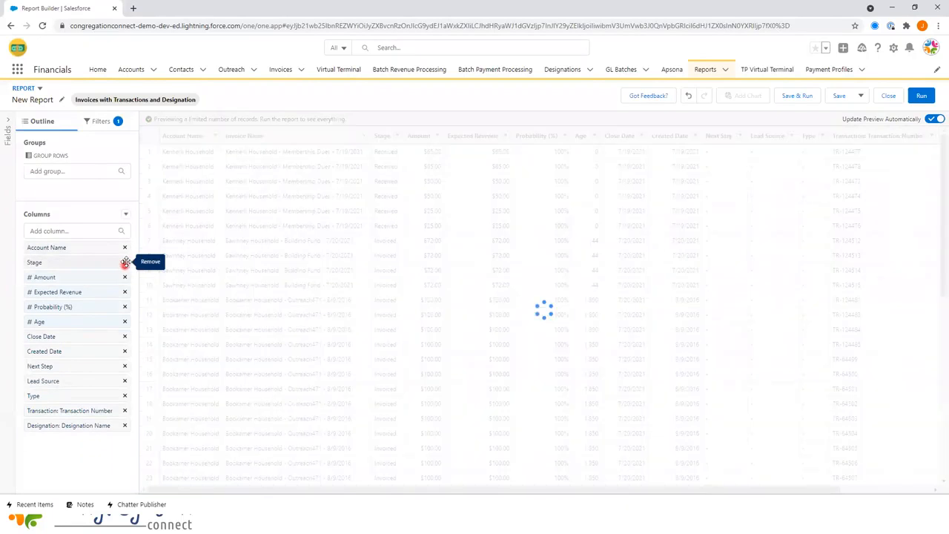
{"action": "left_click", "coordinate": [125, 262]}
{"action": "left_click", "coordinate": [125, 265]}
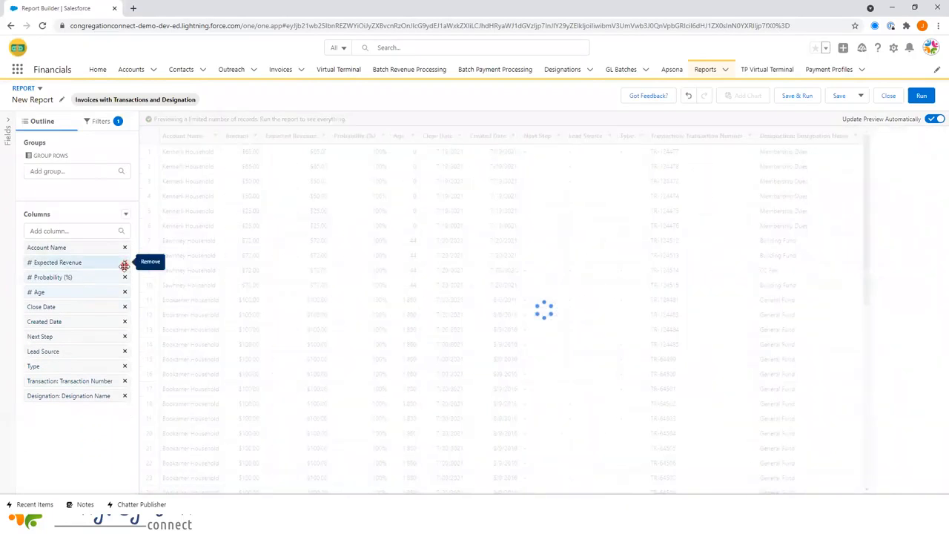
{"action": "left_click", "coordinate": [125, 265]}
{"action": "left_click", "coordinate": [125, 266]}
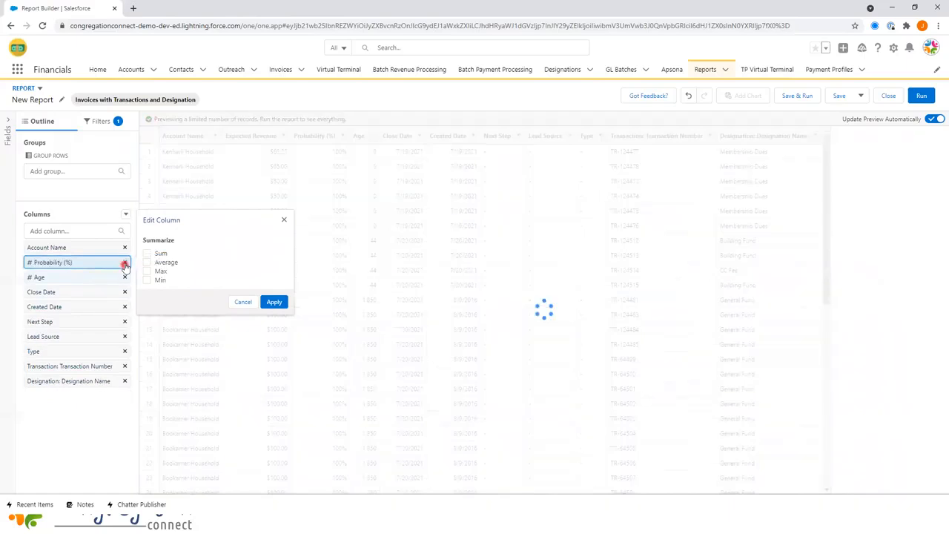
{"action": "left_click", "coordinate": [125, 265]}
{"action": "left_click", "coordinate": [125, 263]}
{"action": "left_click", "coordinate": [125, 264]}
{"action": "left_click", "coordinate": [125, 263]}
{"action": "left_click", "coordinate": [125, 264]}
{"action": "left_click", "coordinate": [124, 264]}
{"action": "left_click", "coordinate": [124, 264]}
{"action": "left_click", "coordinate": [124, 264]}
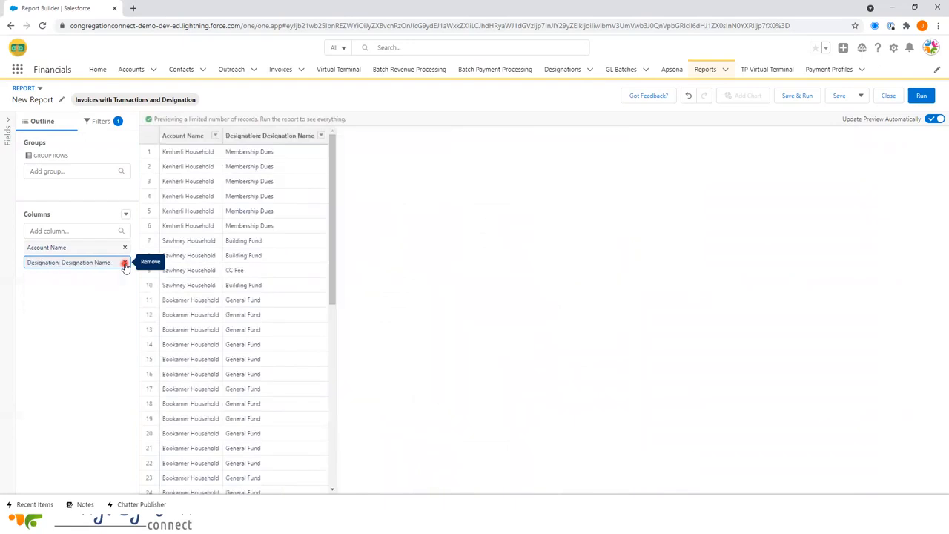
{"action": "left_click", "coordinate": [125, 263]}
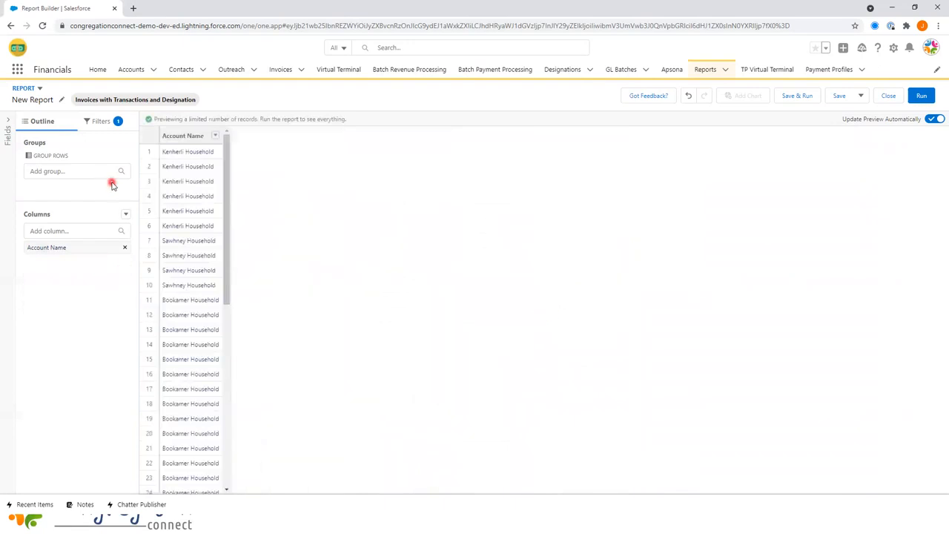
- Add the Transaction: Transaction Number column to the report
{"action": "left_click", "coordinate": [69, 230]}
{"action": "type", "text": "trans"}
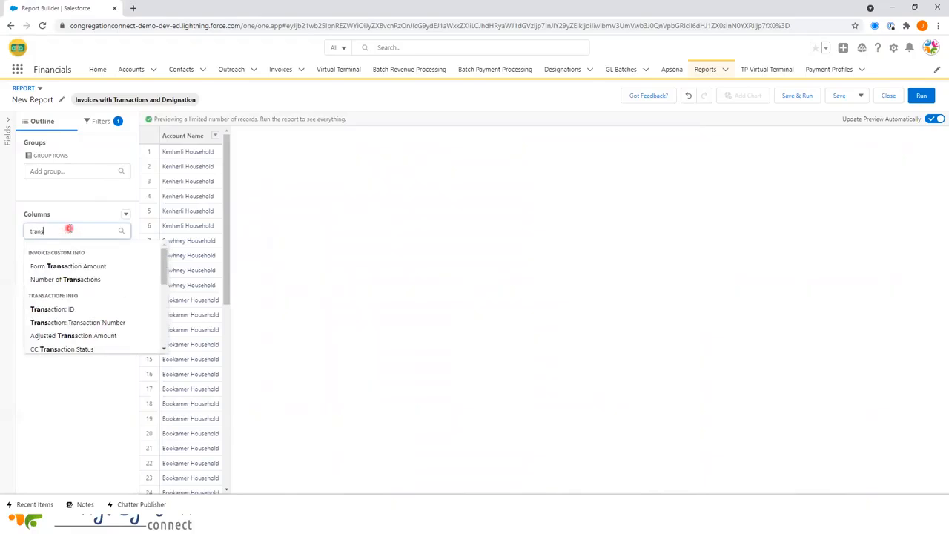
{"action": "type", "text": "action nu"}
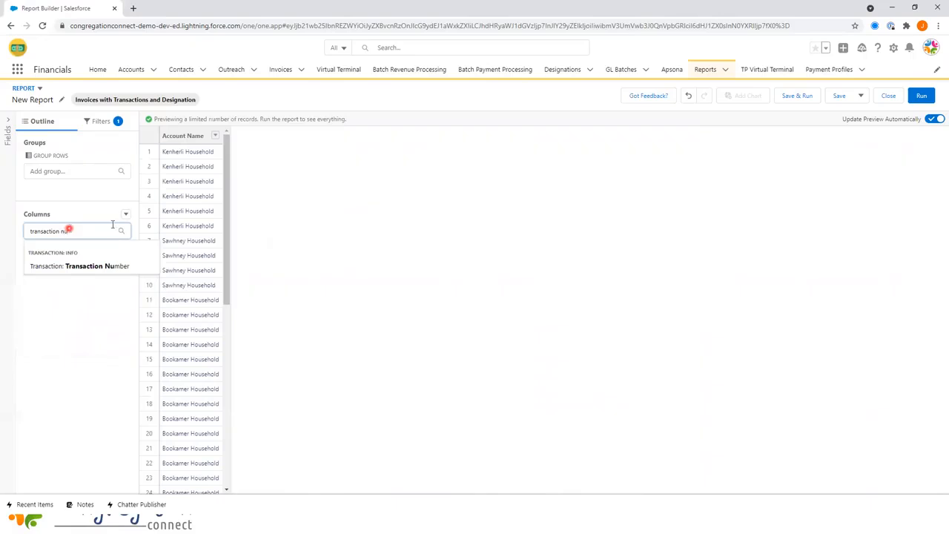
{"action": "left_click", "coordinate": [106, 266]}
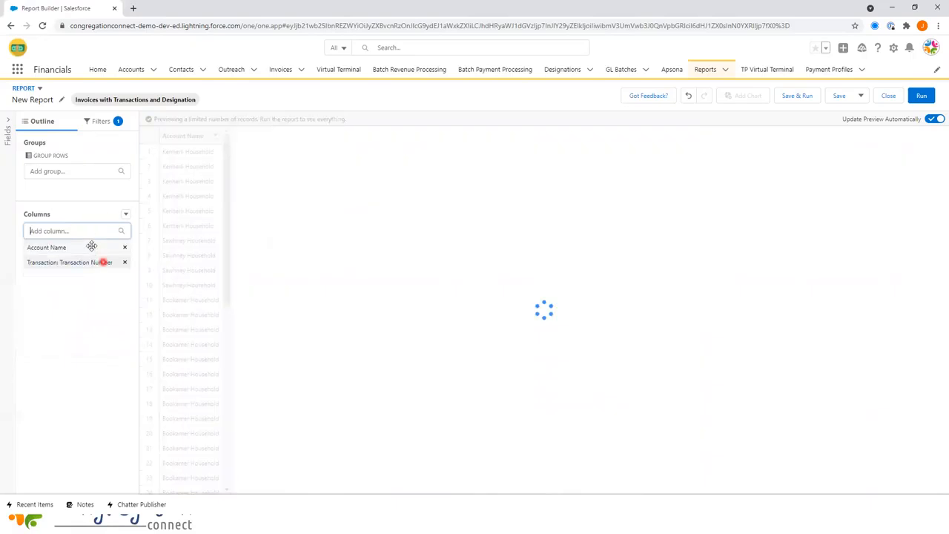
- Add the Designation Name column from the Transaction: Info fields to the report
{"action": "left_click", "coordinate": [75, 229]}
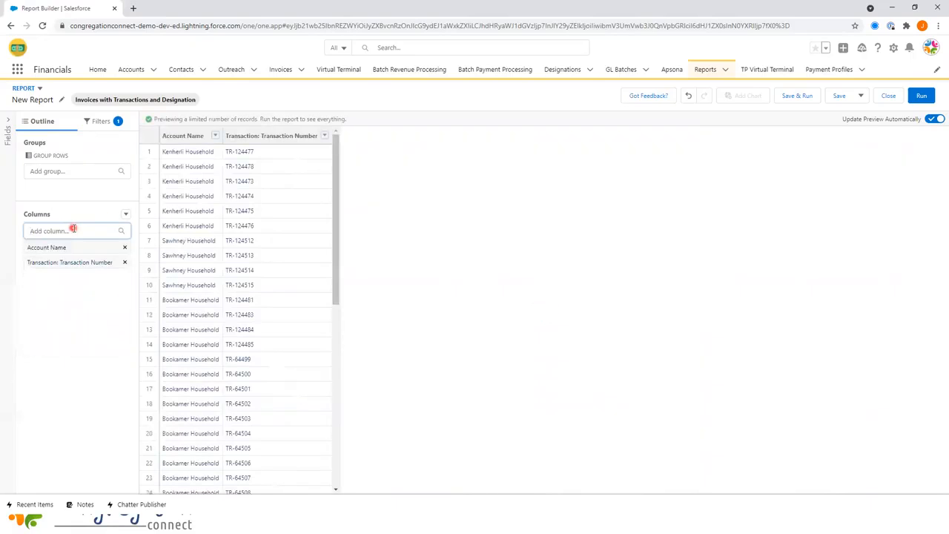
{"action": "type", "text": "desi"}
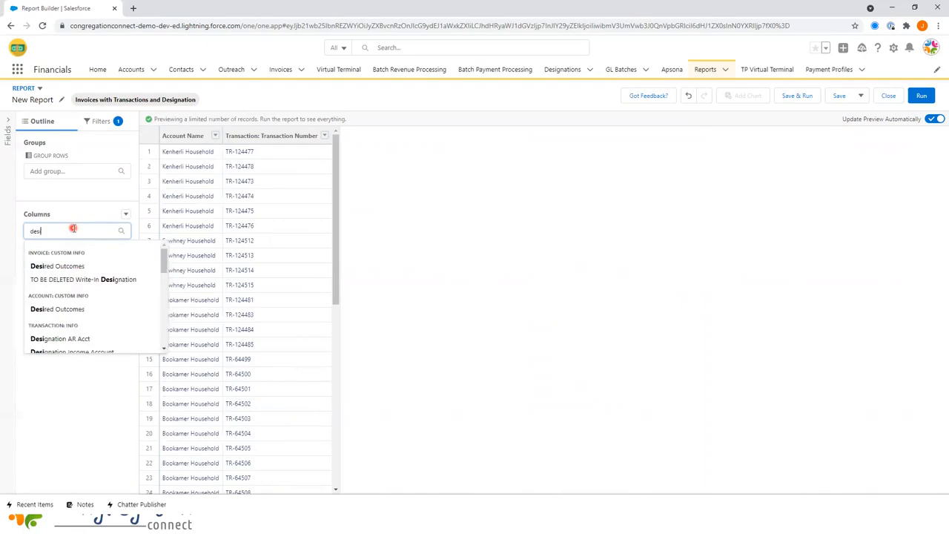
{"action": "type", "text": "gnation name"}
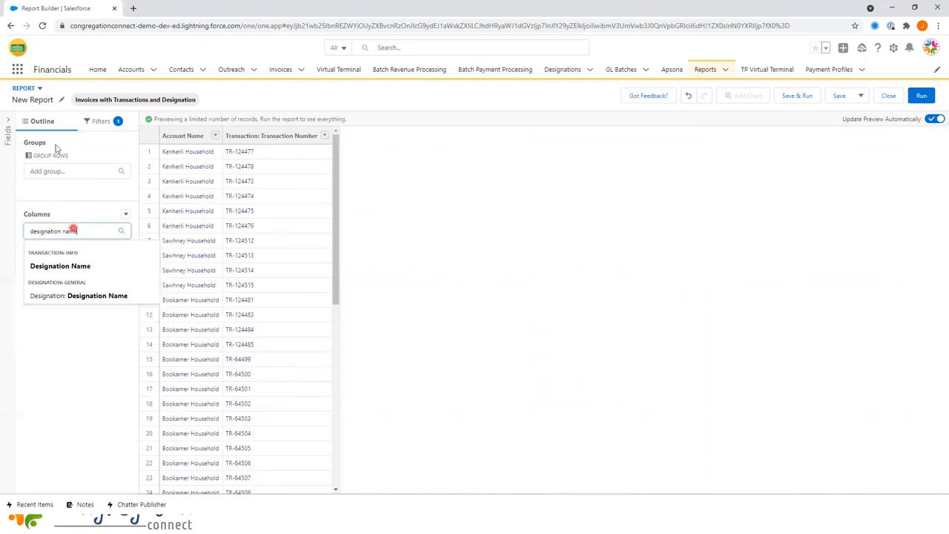
{"action": "left_click", "coordinate": [63, 266]}
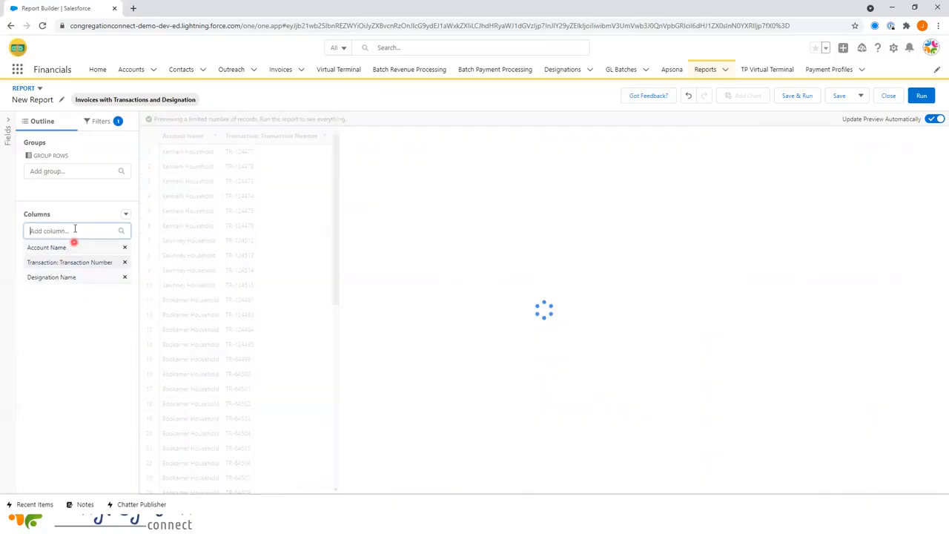
- Add the Date column from the Transaction: Info fields to the report
{"action": "left_click", "coordinate": [74, 231]}
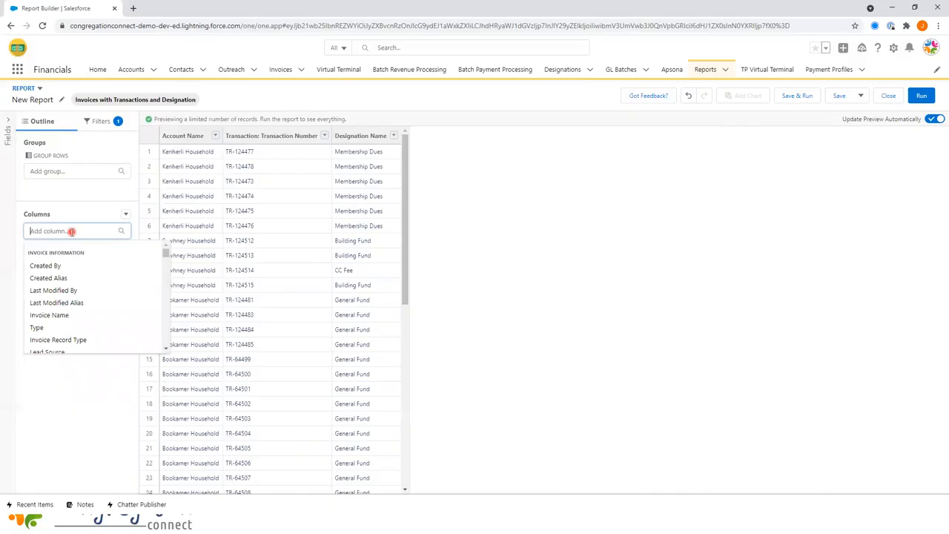
{"action": "type", "text": "date"}
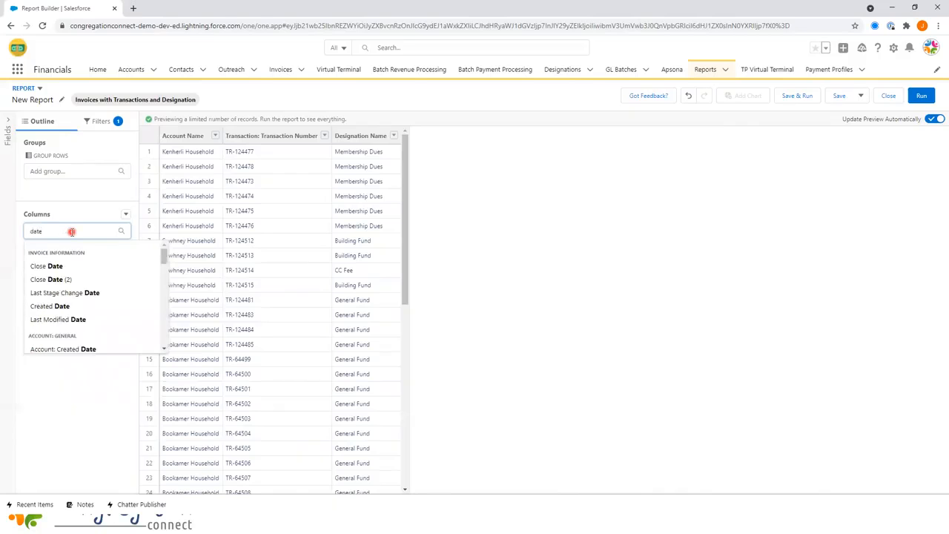
{"action": "scroll", "coordinate": [84, 279], "scroll_direction": "down", "scroll_amount": 5}
{"action": "scroll", "coordinate": [84, 292], "scroll_direction": "down", "scroll_amount": 6}
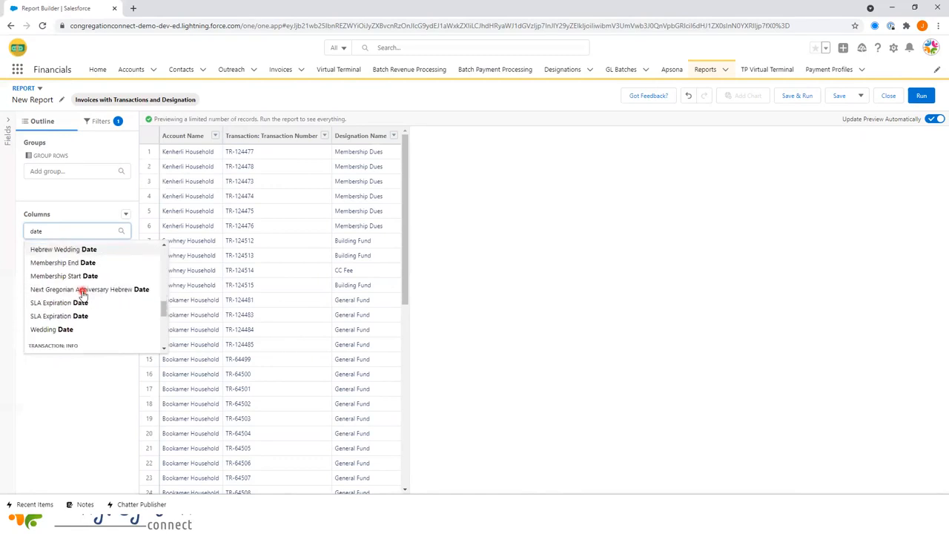
{"action": "scroll", "coordinate": [82, 294], "scroll_direction": "down", "scroll_amount": 2}
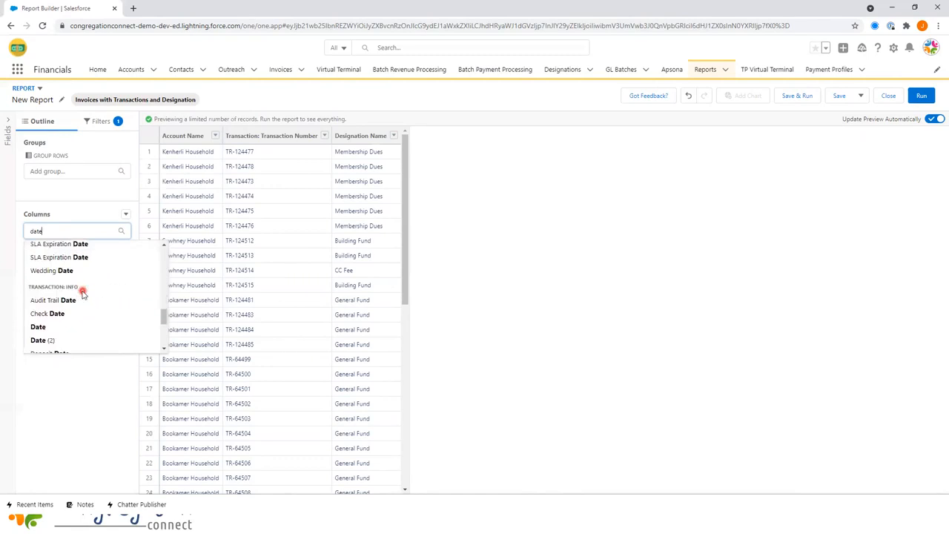
{"action": "left_click", "coordinate": [67, 327]}
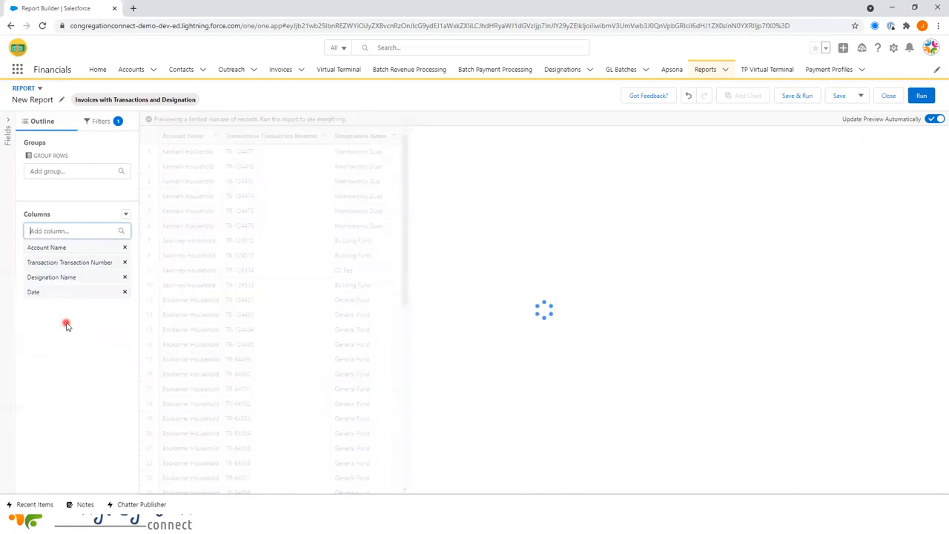
- Add the Amount column from the Transaction: Info fields, not the invoice amount, to the report
{"action": "left_click", "coordinate": [73, 231]}
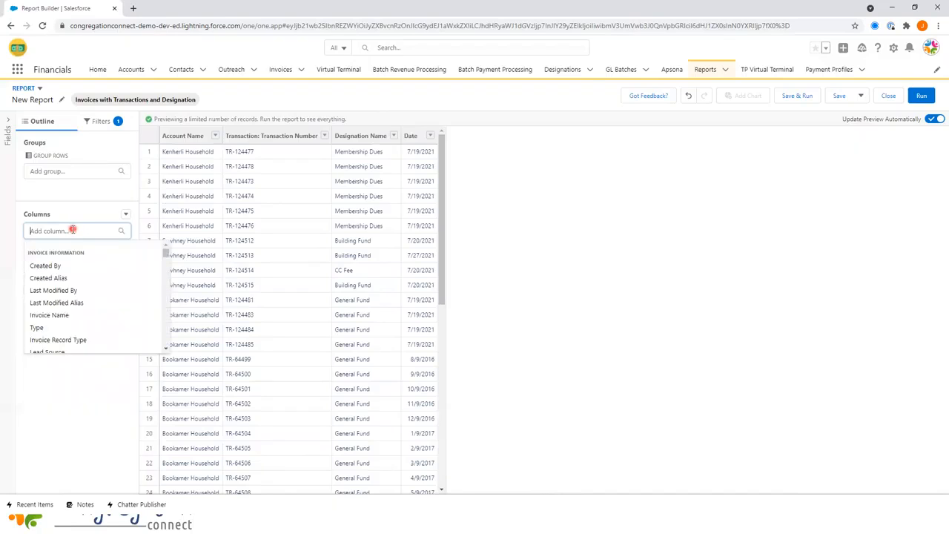
{"action": "type", "text": "amount"}
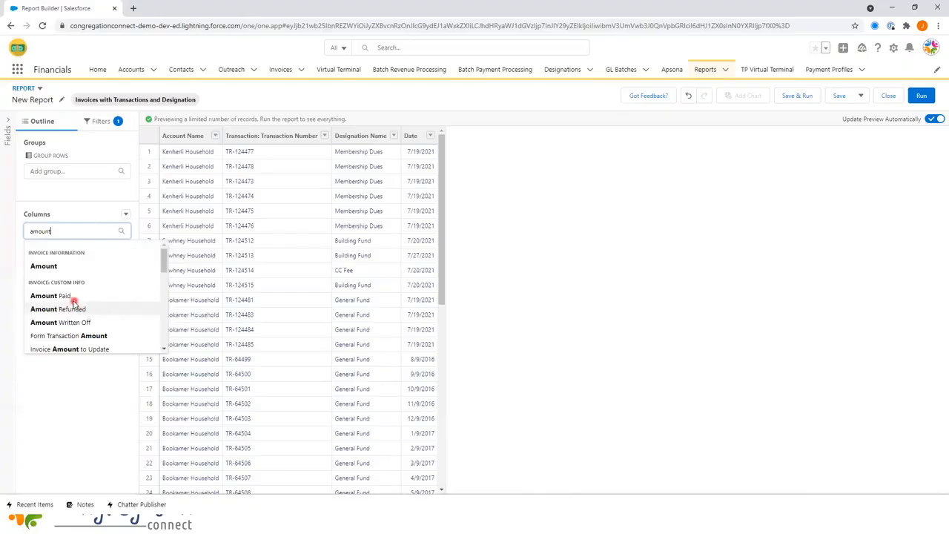
{"action": "scroll", "coordinate": [75, 304], "scroll_direction": "down", "scroll_amount": 4}
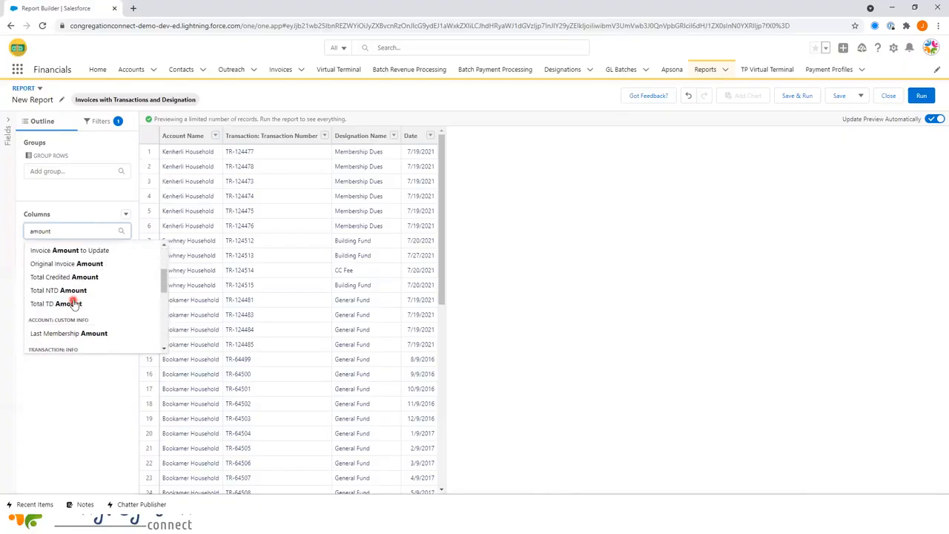
{"action": "scroll", "coordinate": [74, 310], "scroll_direction": "down", "scroll_amount": 3}
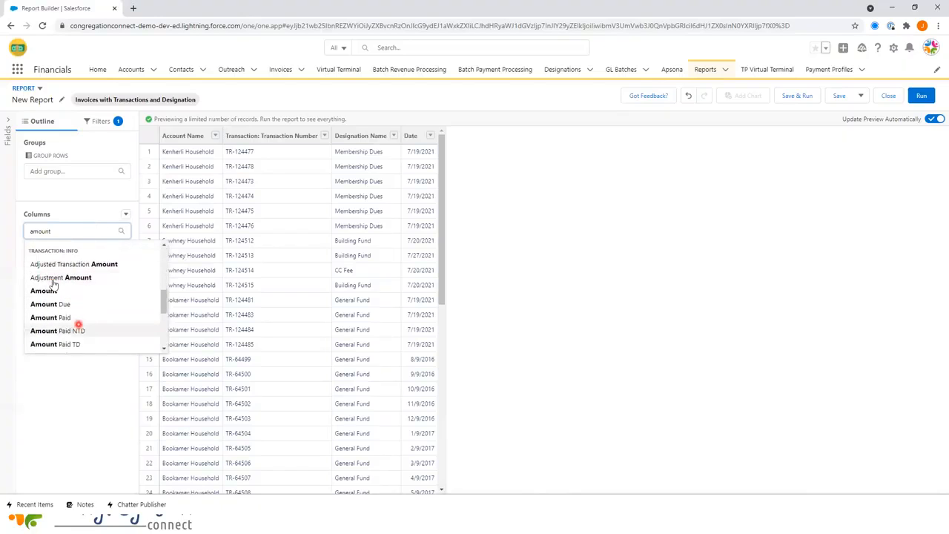
{"action": "left_click", "coordinate": [44, 290]}
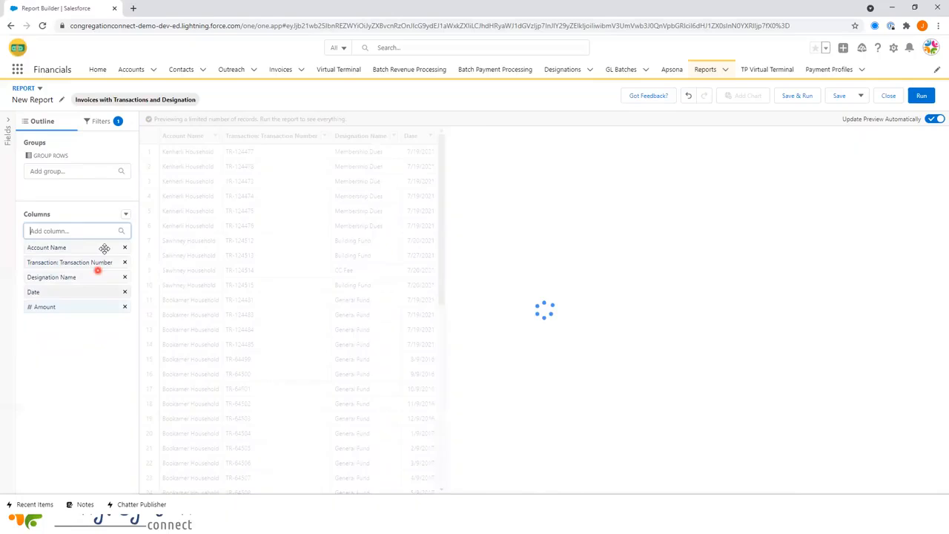
- Add the Posted Amount column from the Transaction: Info fields to the report
{"action": "left_click", "coordinate": [79, 227]}
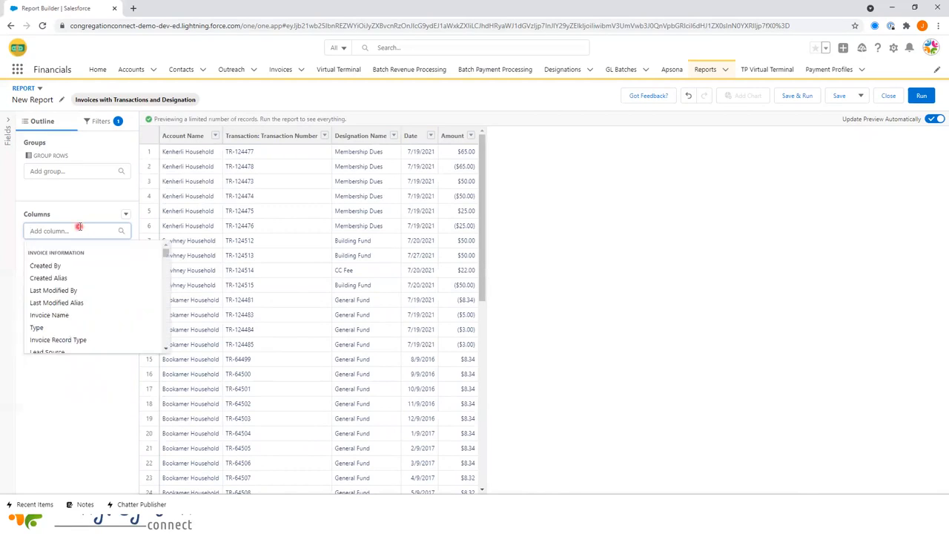
{"action": "type", "text": "posted a"}
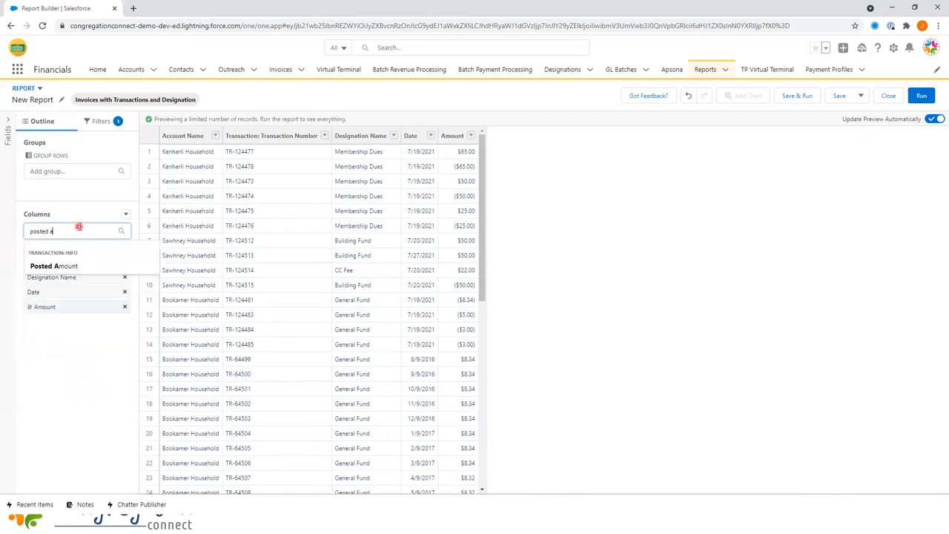
{"action": "type", "text": "m"}
{"action": "left_click", "coordinate": [77, 267]}
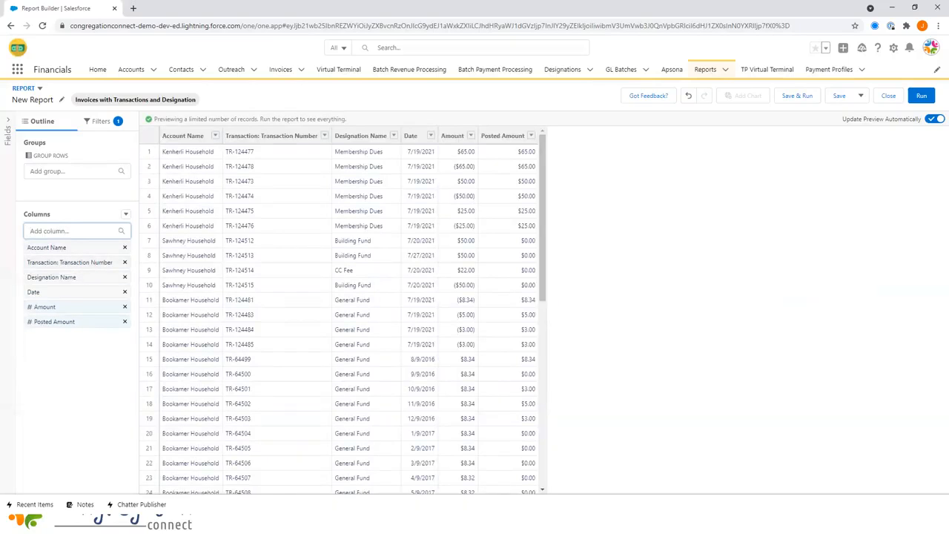
- Open the report's filters and check the Show Me and Close Date filter settings
{"action": "left_click", "coordinate": [114, 123]}
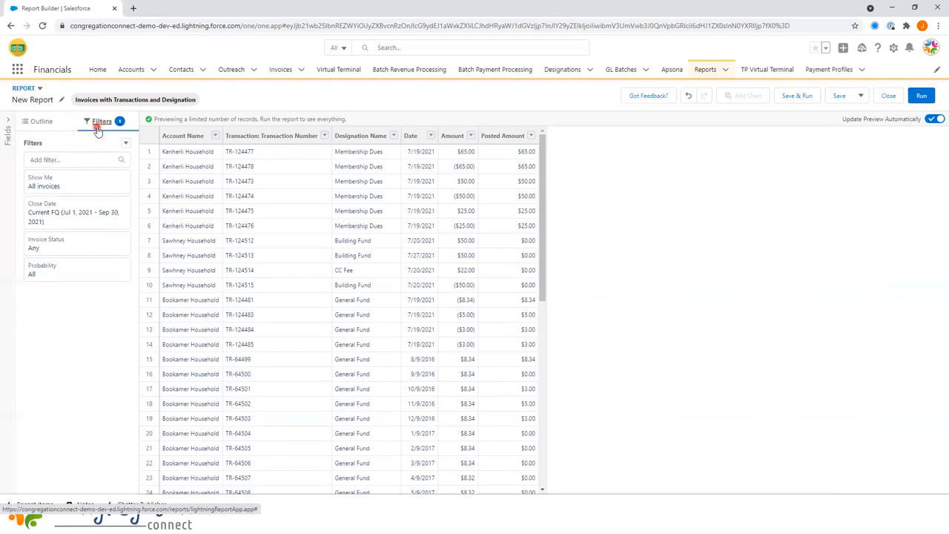
{"action": "left_click", "coordinate": [63, 184]}
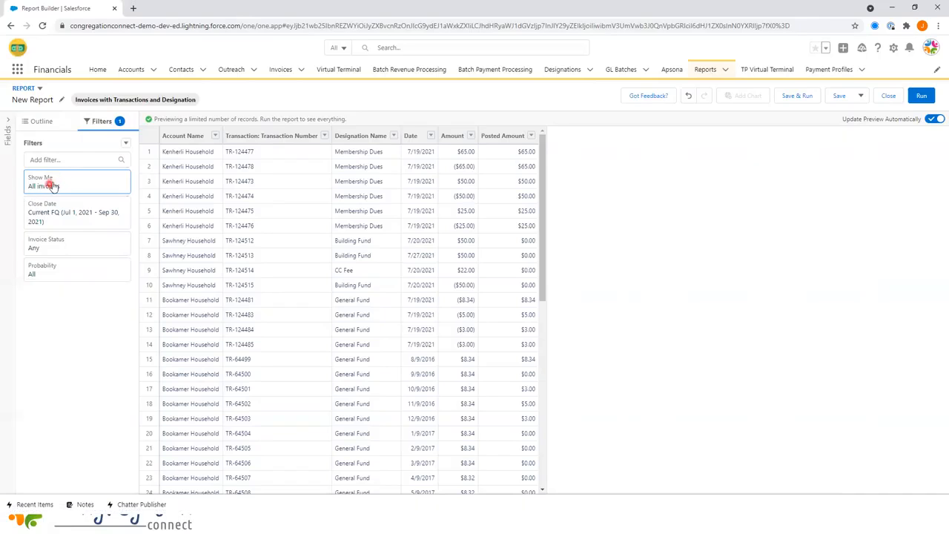
{"action": "left_click", "coordinate": [70, 220]}
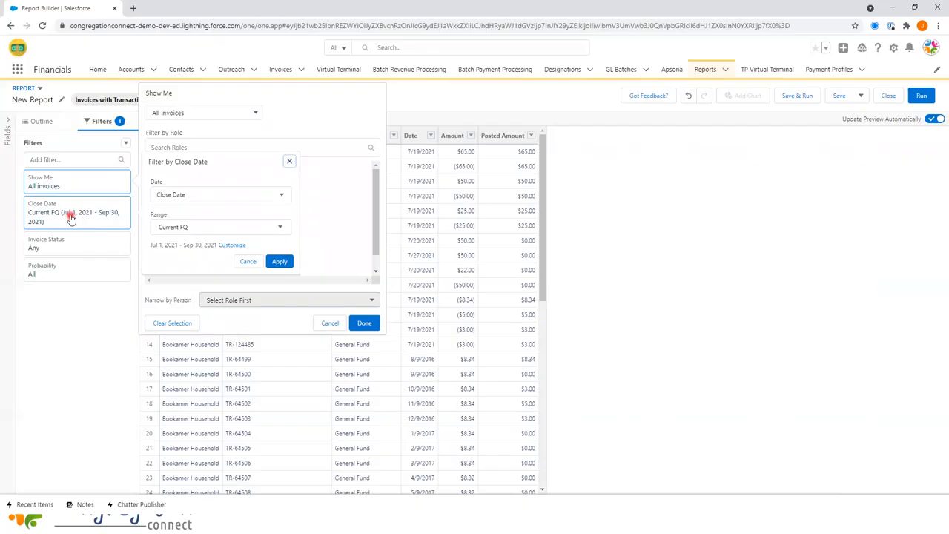
{"action": "left_click", "coordinate": [317, 323]}
{"action": "left_click", "coordinate": [318, 323]}
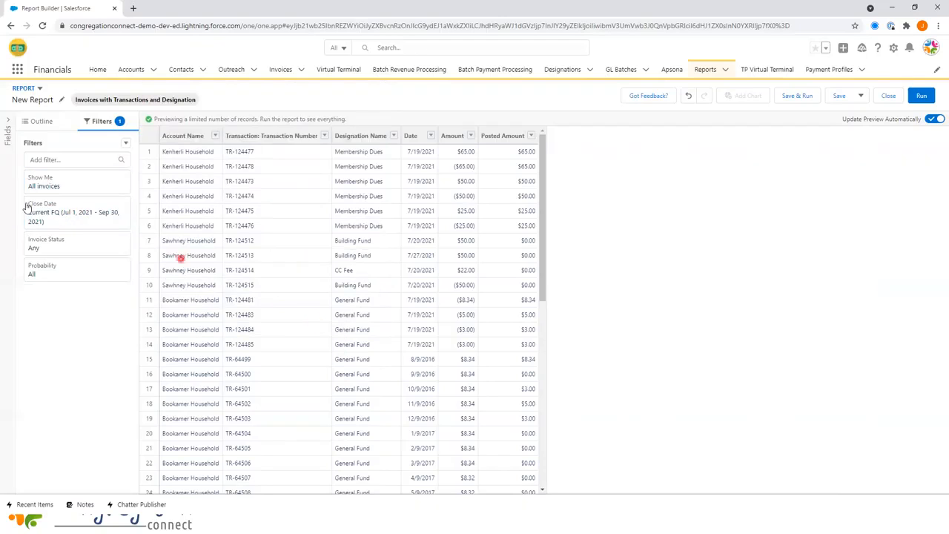
- Change the Close Date filter's date field to Transaction: Created Date from the Transaction: Info fields
{"action": "left_click", "coordinate": [63, 221]}
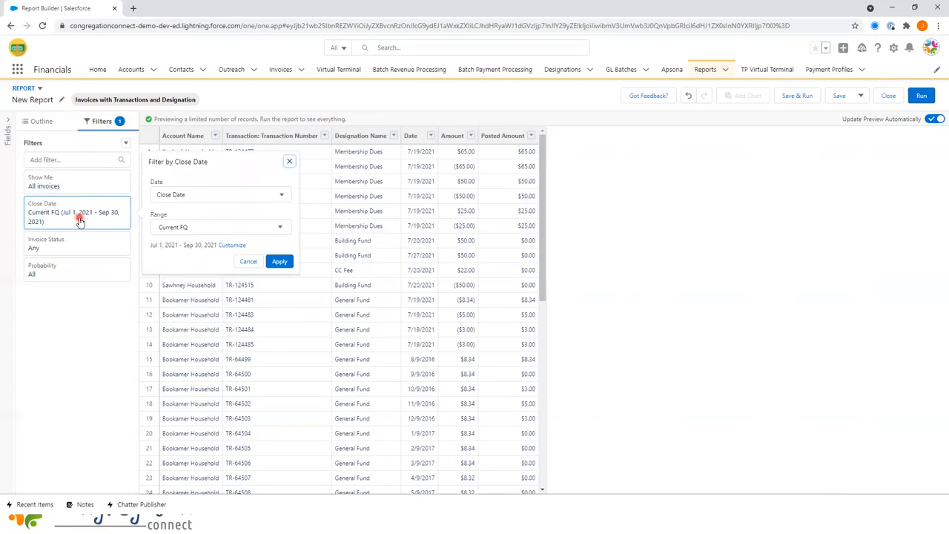
{"action": "left_click", "coordinate": [178, 195]}
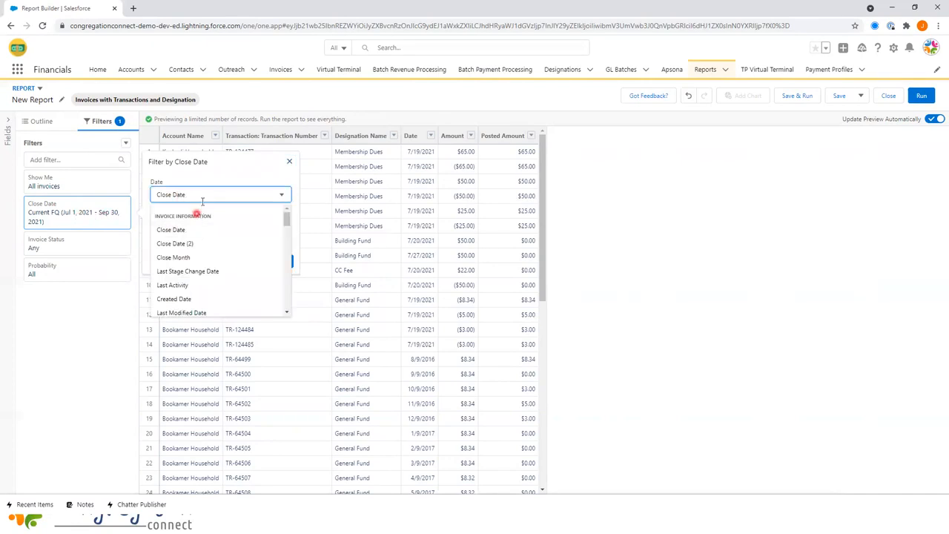
{"action": "type", "text": "tr"}
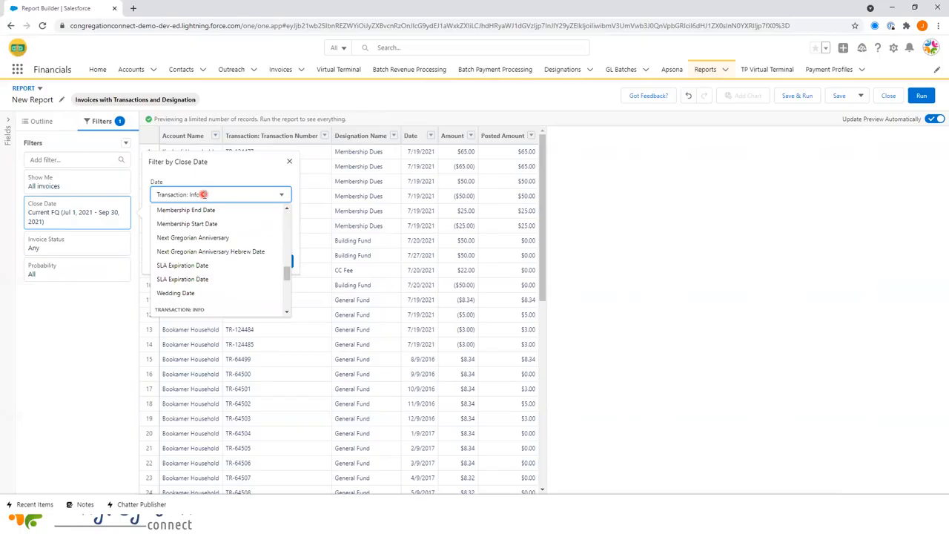
{"action": "scroll", "coordinate": [220, 256], "scroll_direction": "down", "scroll_amount": 3}
{"action": "scroll", "coordinate": [219, 265], "scroll_direction": "up", "scroll_amount": 2}
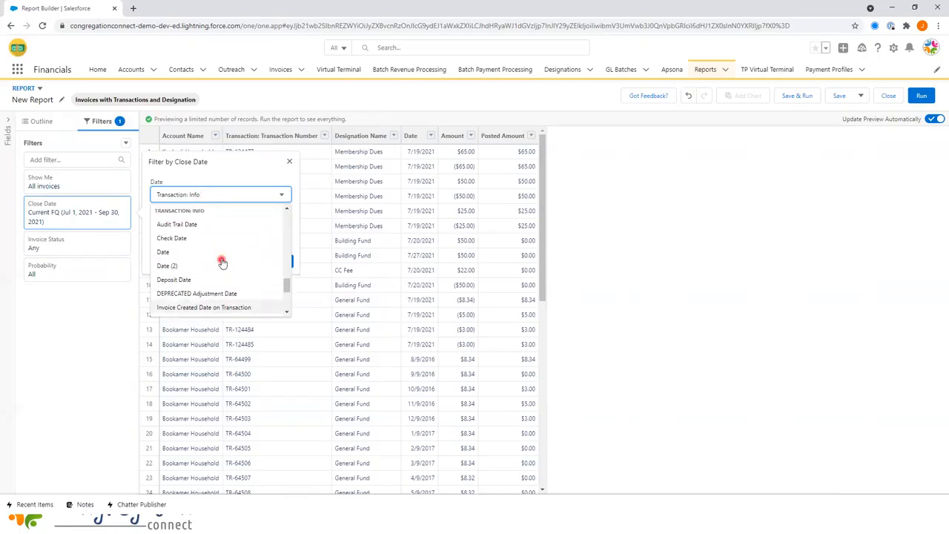
{"action": "scroll", "coordinate": [221, 259], "scroll_direction": "down", "scroll_amount": 2}
{"action": "scroll", "coordinate": [224, 254], "scroll_direction": "down", "scroll_amount": 3}
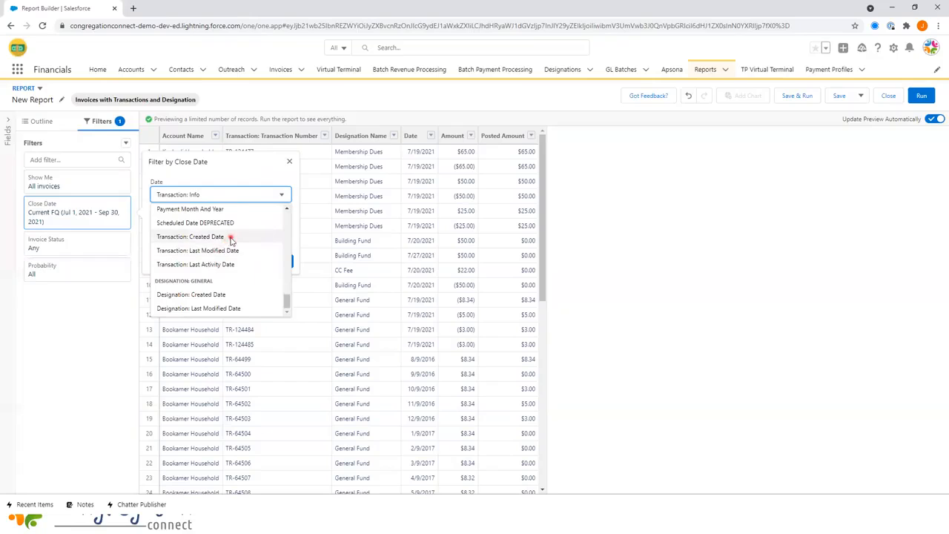
{"action": "left_click", "coordinate": [231, 238]}
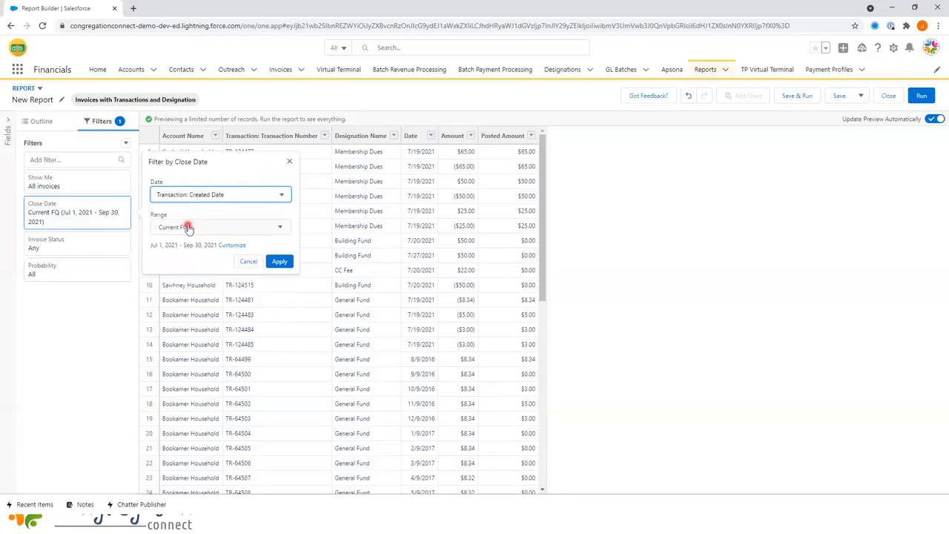
- Set the date filter's range to Current FY and apply the filter
{"action": "left_click", "coordinate": [198, 232]}
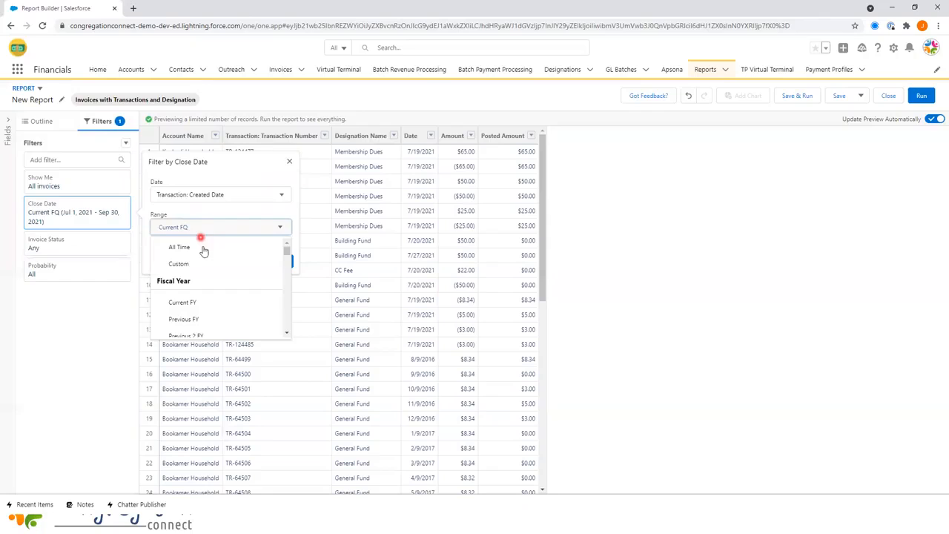
{"action": "left_click", "coordinate": [207, 305]}
{"action": "left_click", "coordinate": [277, 262]}
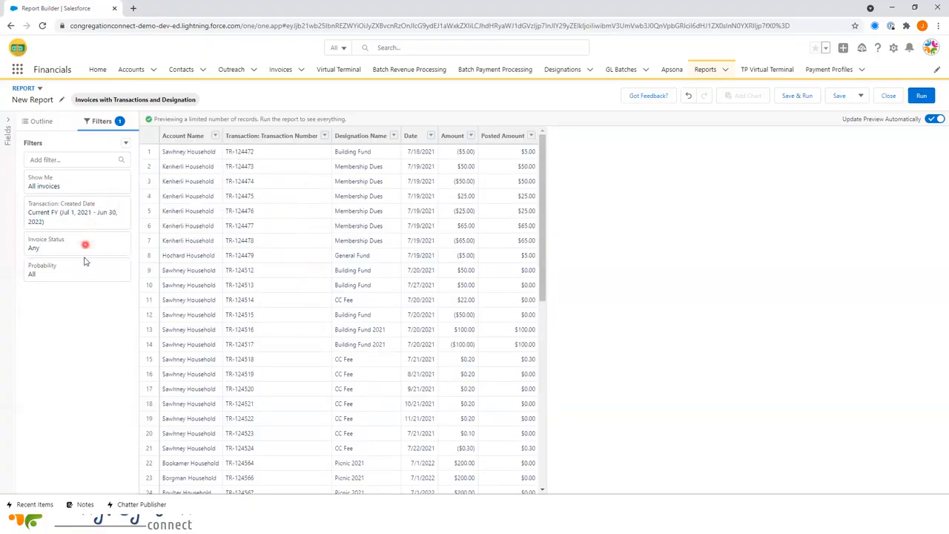
- Add a Transaction Type filter that equals Posted Payment and apply it
{"action": "left_click", "coordinate": [64, 160]}
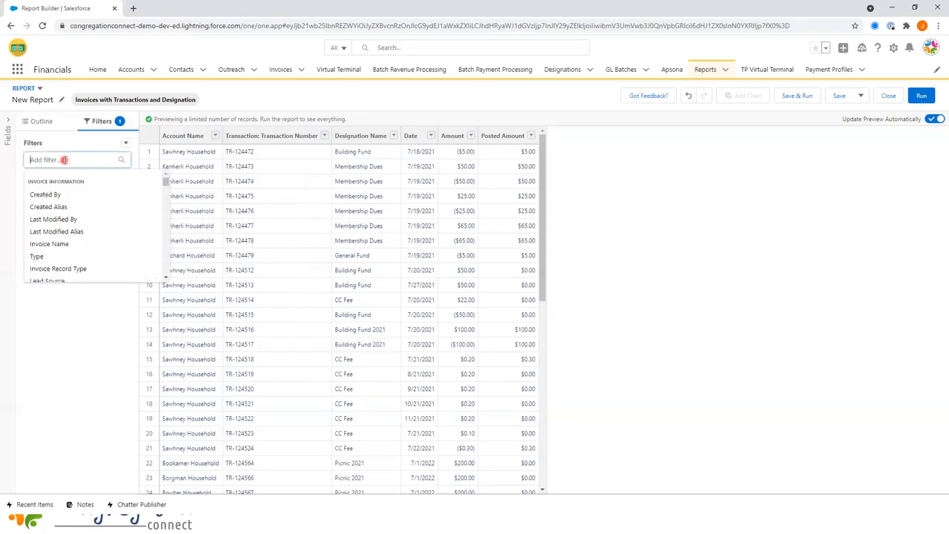
{"action": "type", "text": "tran"}
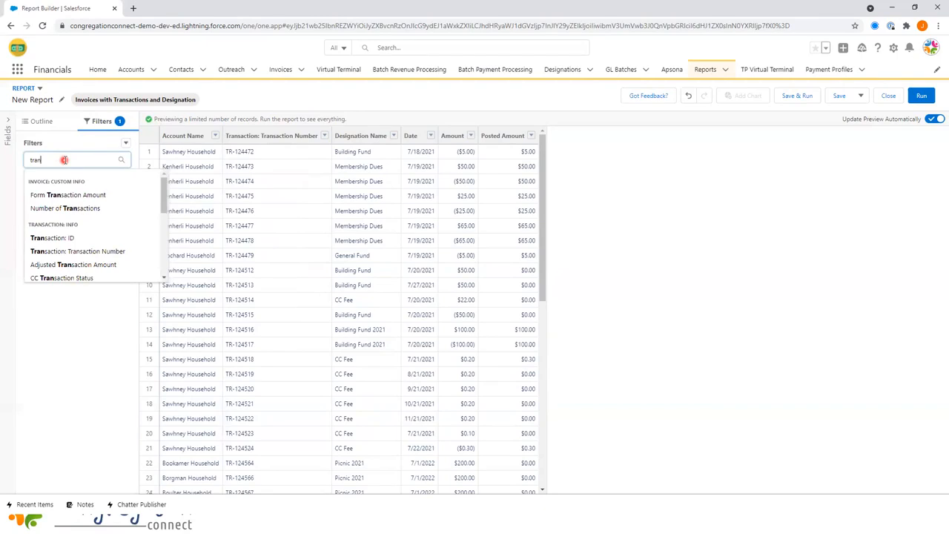
{"action": "type", "text": "saction type"}
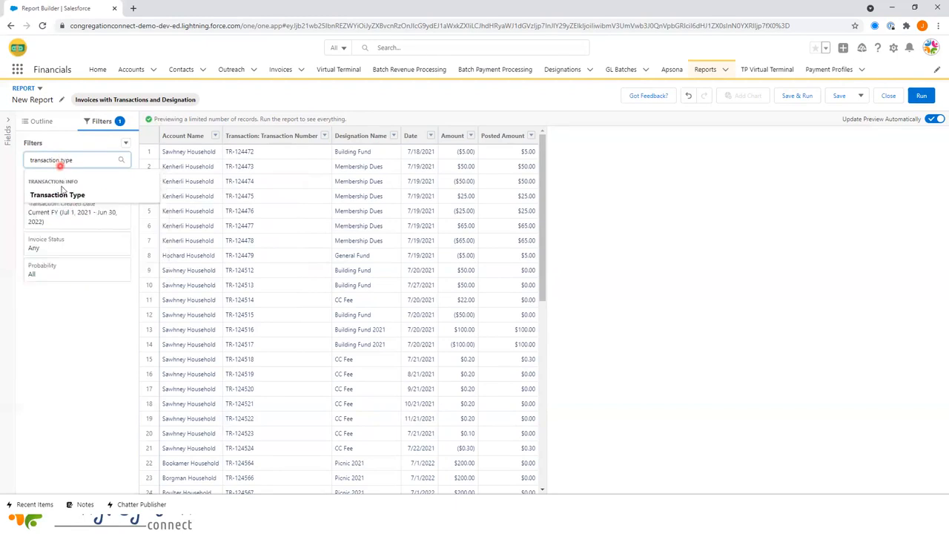
{"action": "left_click", "coordinate": [58, 194]}
{"action": "left_click", "coordinate": [213, 264]}
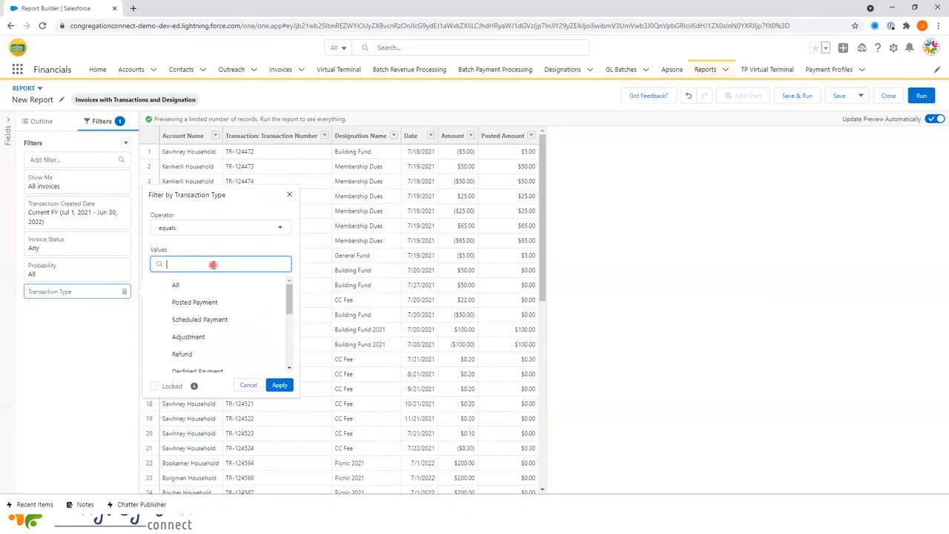
{"action": "type", "text": "posted"}
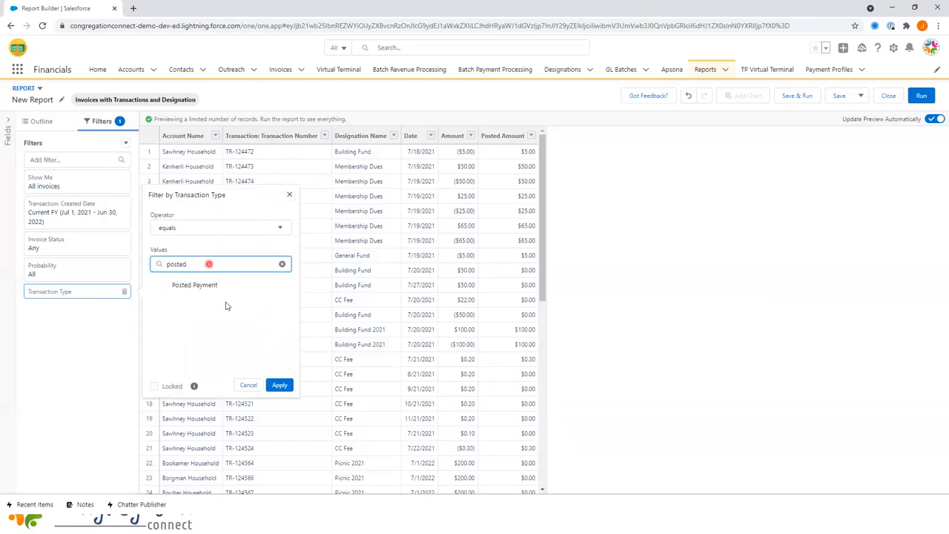
{"action": "left_click", "coordinate": [223, 289]}
{"action": "left_click", "coordinate": [279, 387]}
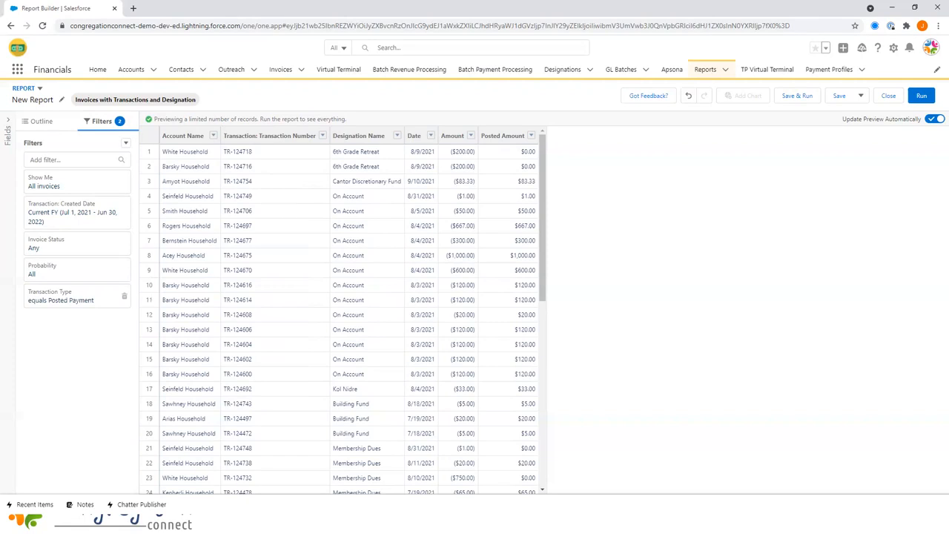
- Group the report rows by Designation Name from the Transaction: Info fields
{"action": "left_click", "coordinate": [42, 122]}
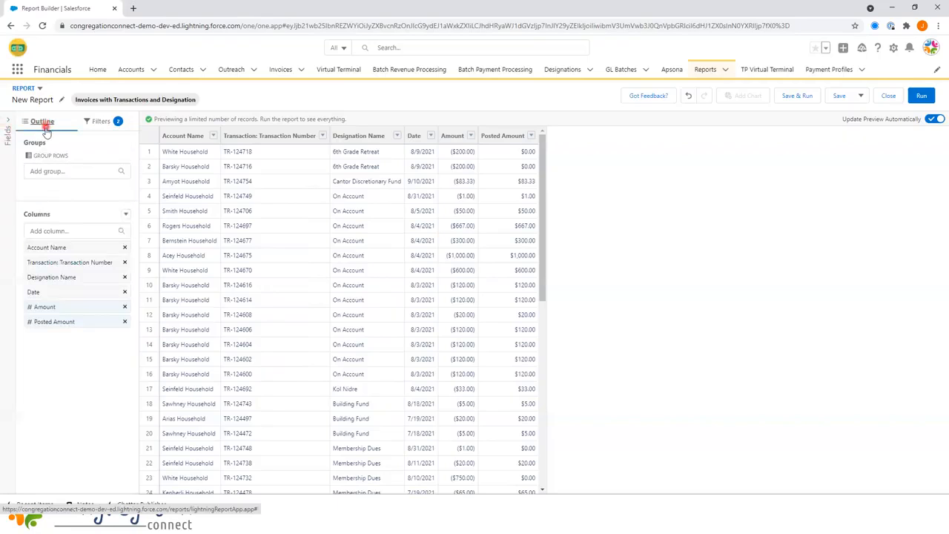
{"action": "left_click", "coordinate": [50, 170]}
{"action": "type", "text": "d"}
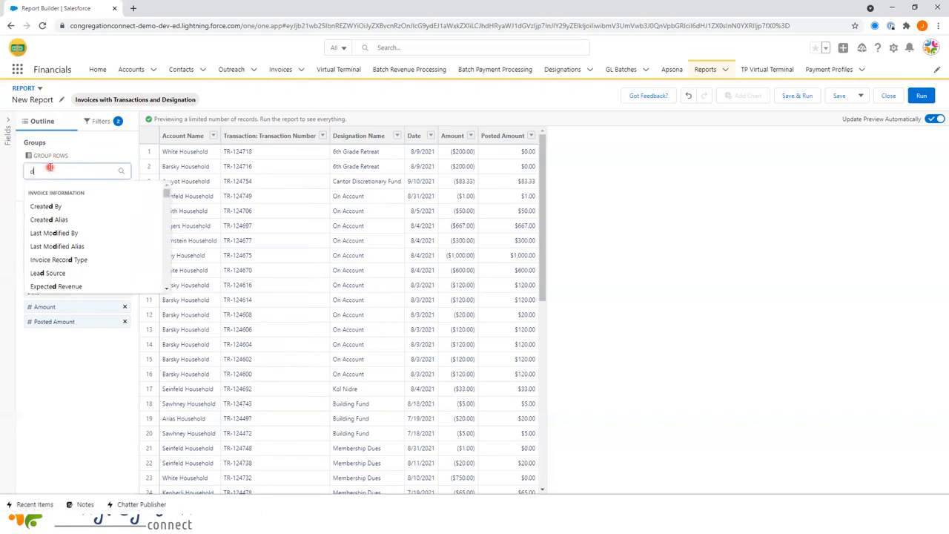
{"action": "type", "text": "esignation"}
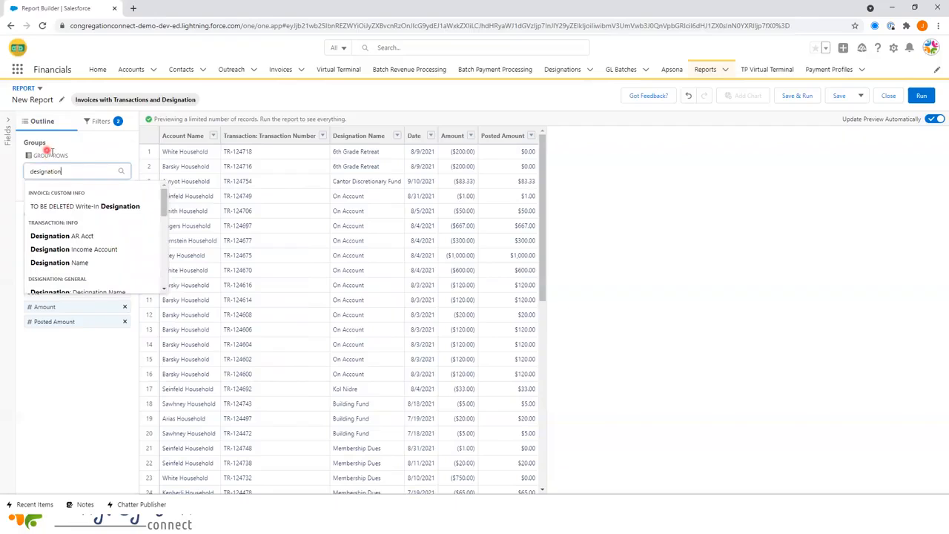
{"action": "left_click", "coordinate": [69, 264]}
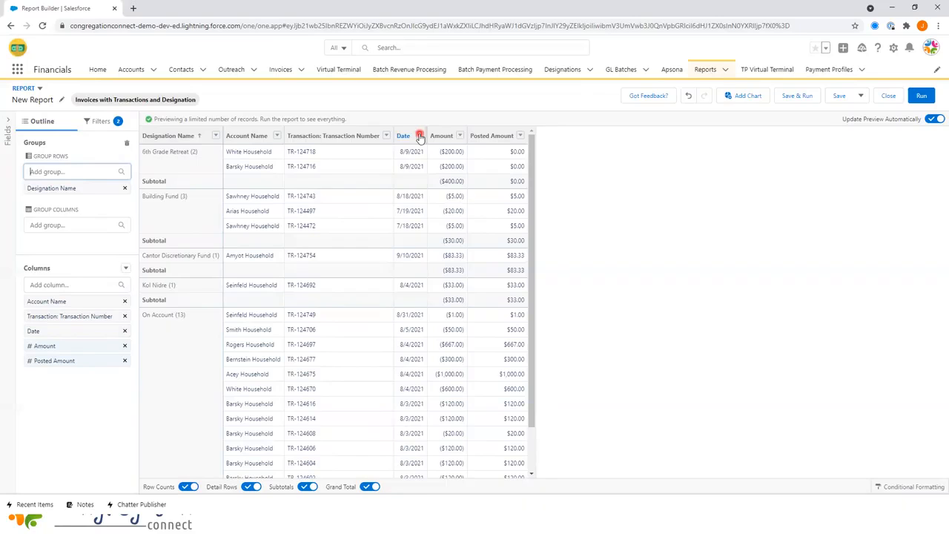
- Group the report columns by the Date field
{"action": "left_click", "coordinate": [421, 136]}
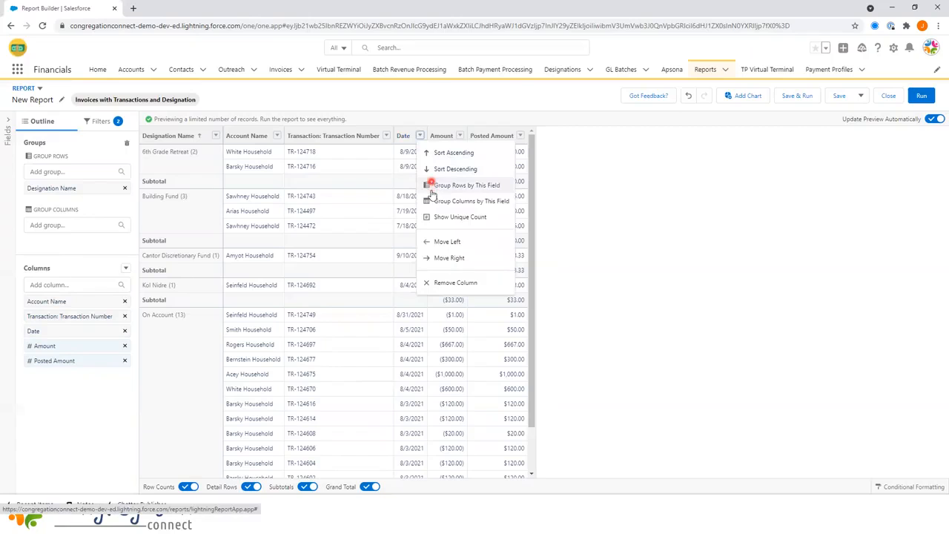
{"action": "left_click", "coordinate": [478, 209]}
{"action": "left_click", "coordinate": [478, 220]}
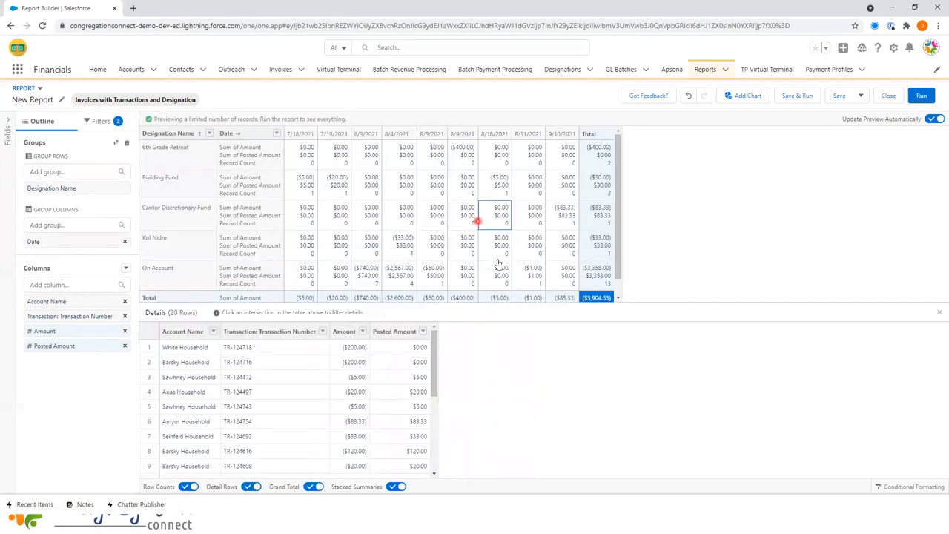
{"action": "left_click", "coordinate": [663, 252]}
{"action": "left_click", "coordinate": [658, 224]}
- Group the Date columns by Fiscal Quarter
{"action": "left_click", "coordinate": [276, 134]}
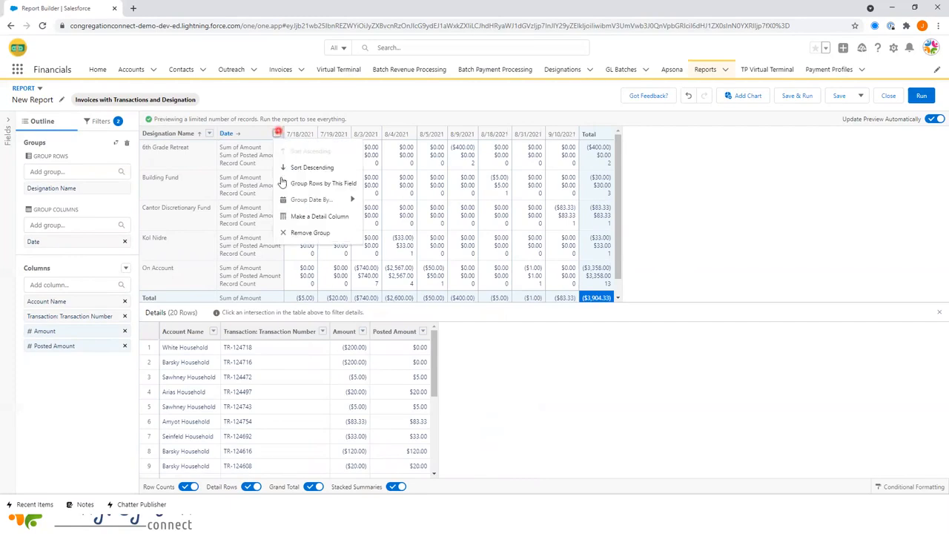
{"action": "mouse_move", "coordinate": [291, 200]}
{"action": "scroll", "coordinate": [408, 263], "scroll_direction": "down", "scroll_amount": 3}
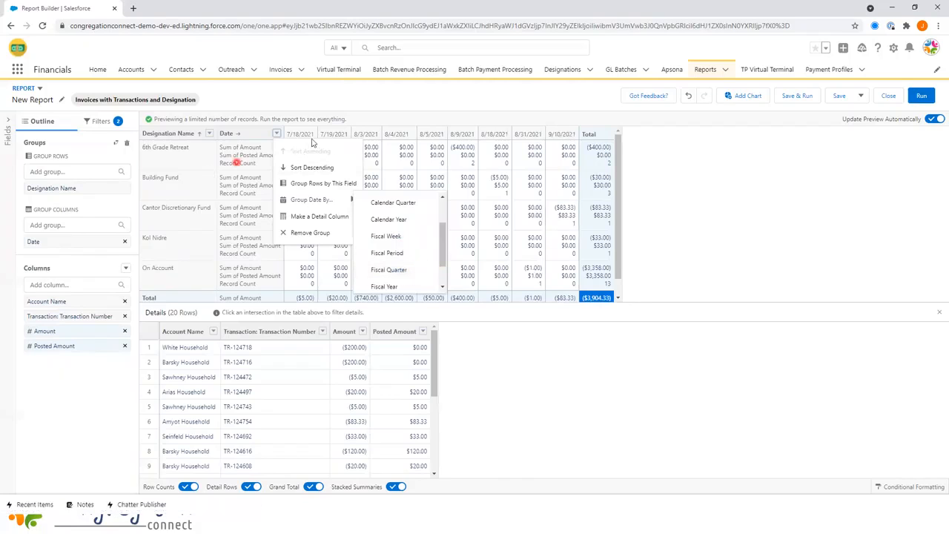
{"action": "left_click", "coordinate": [390, 272]}
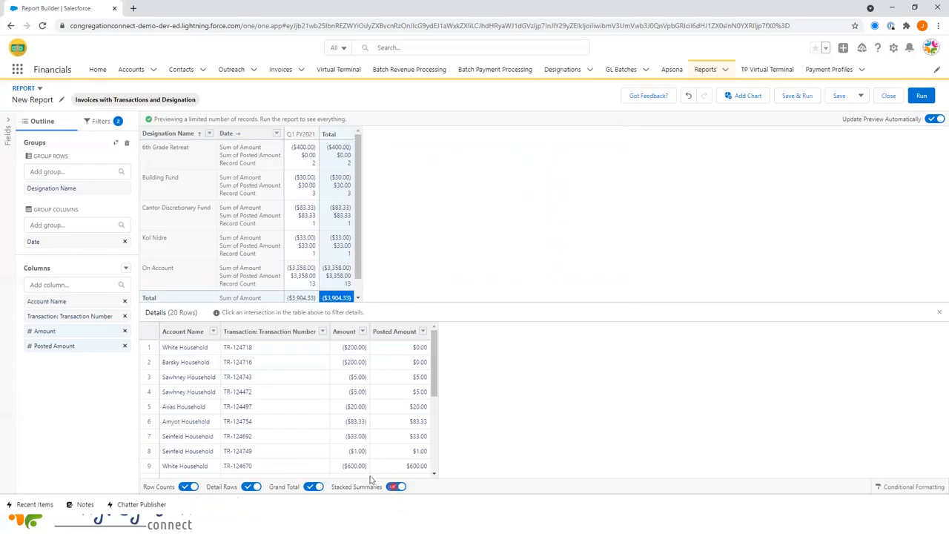
- Preview the report without row counts, restore them, and hide the detail rows
{"action": "left_click", "coordinate": [184, 489]}
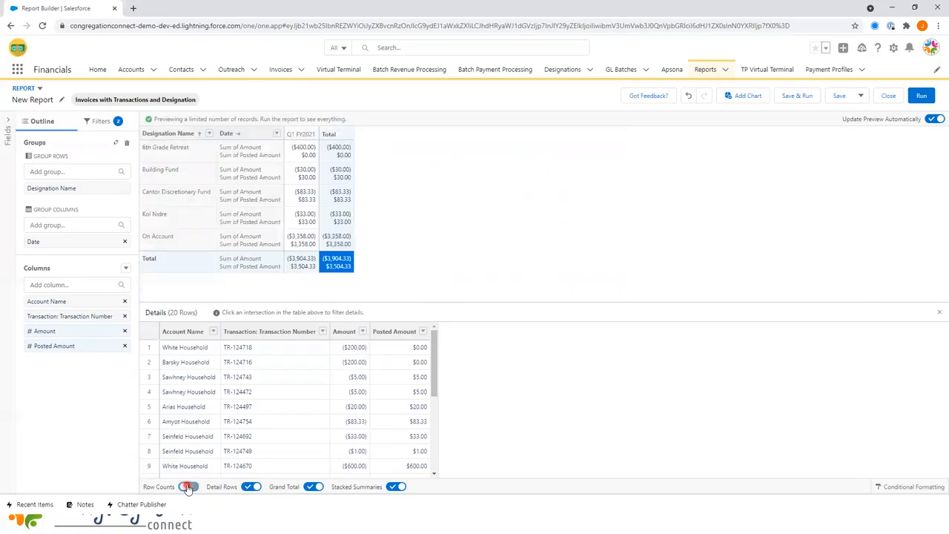
{"action": "left_click", "coordinate": [188, 487]}
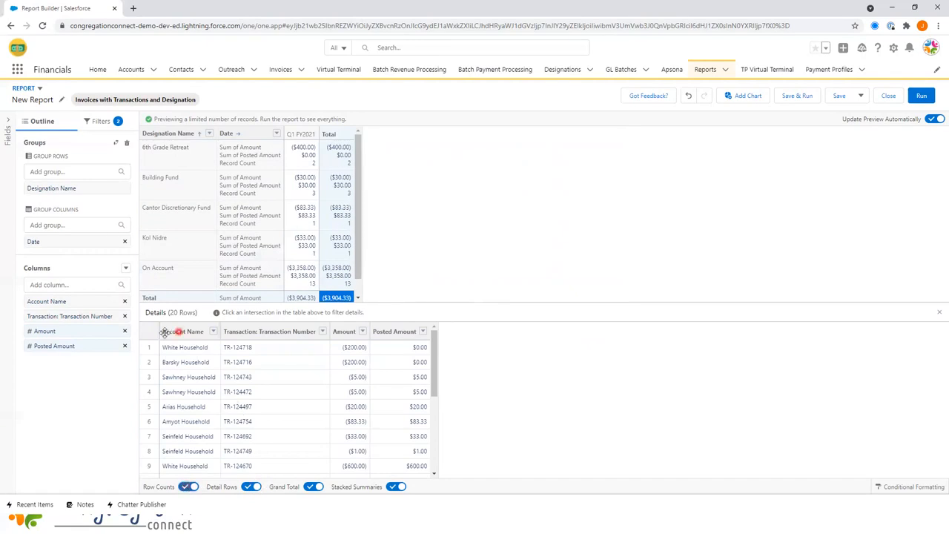
{"action": "left_click", "coordinate": [252, 489]}
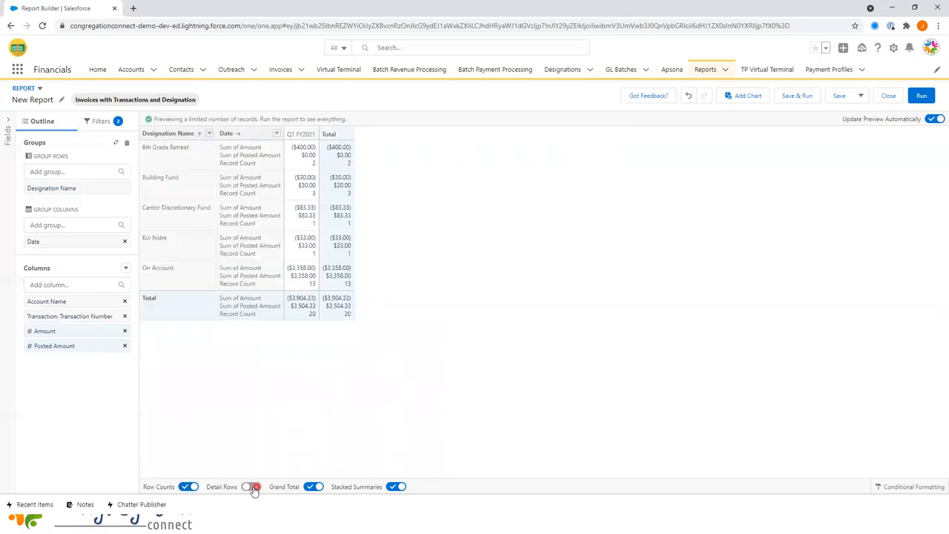
- Preview the report without the grand total and without stacked summaries, restoring each one
{"action": "left_click", "coordinate": [314, 489]}
{"action": "left_click", "coordinate": [312, 488]}
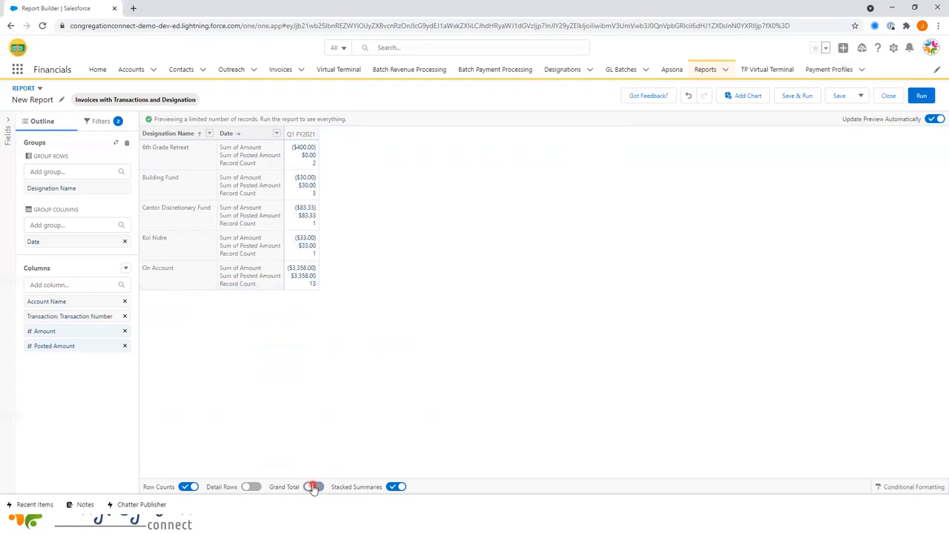
{"action": "left_click", "coordinate": [312, 488]}
{"action": "left_click", "coordinate": [397, 488]}
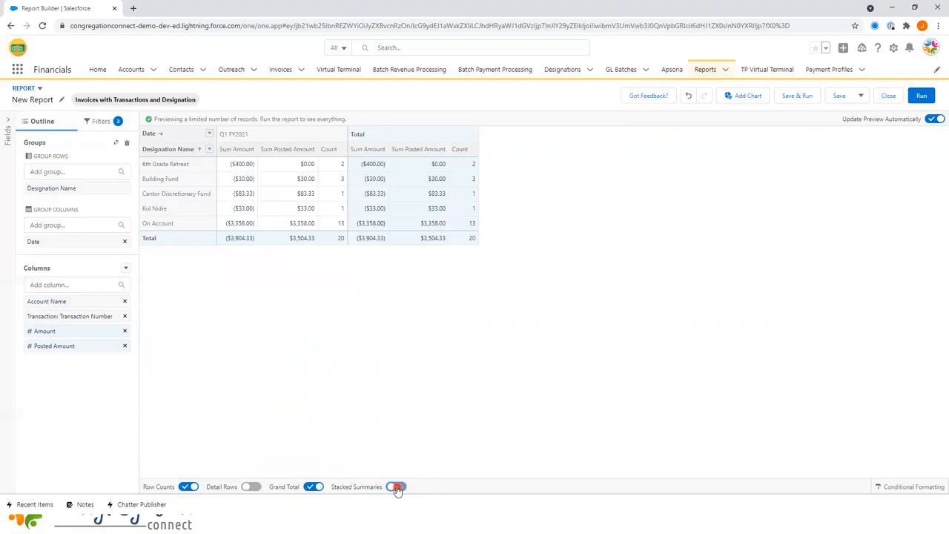
{"action": "left_click", "coordinate": [397, 488]}
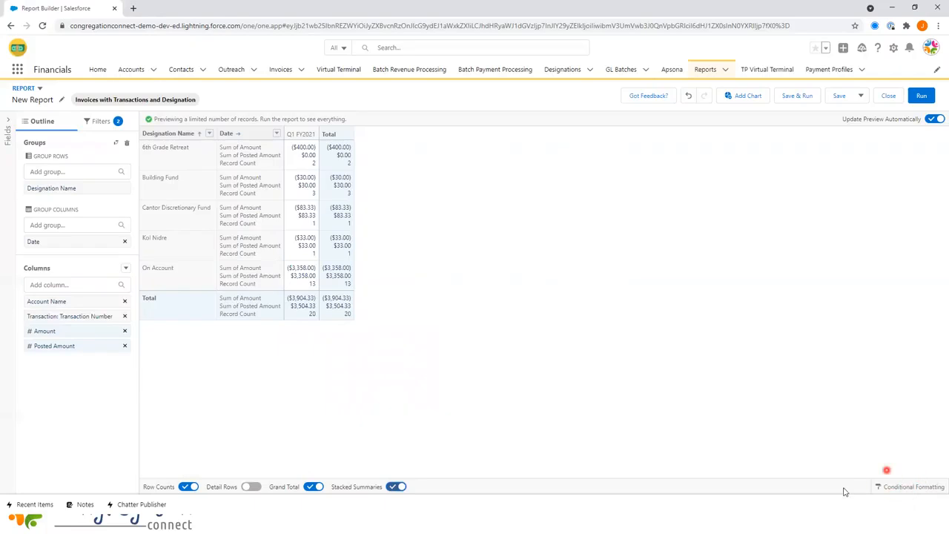
- Add a conditional formatting rule that applies to Sum of Posted Amount
{"action": "left_click", "coordinate": [904, 486]}
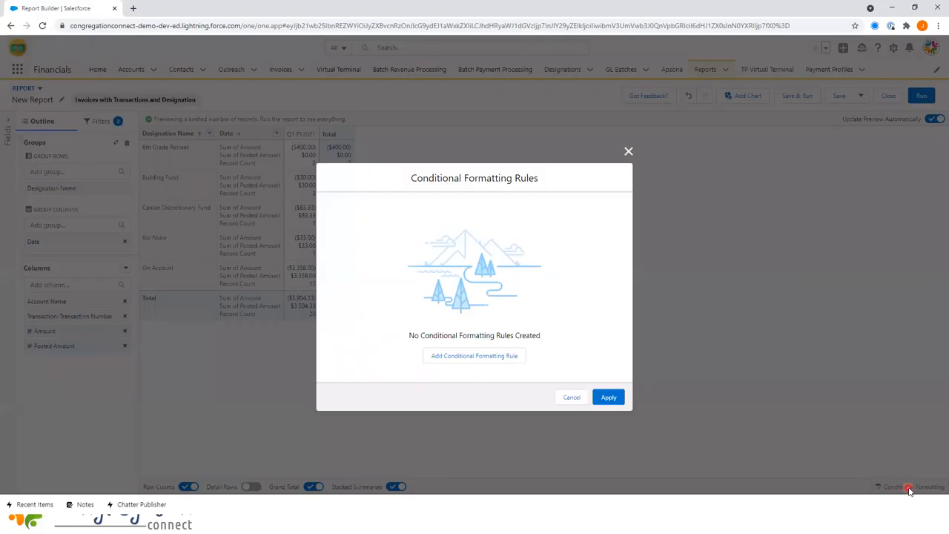
{"action": "left_click", "coordinate": [495, 357]}
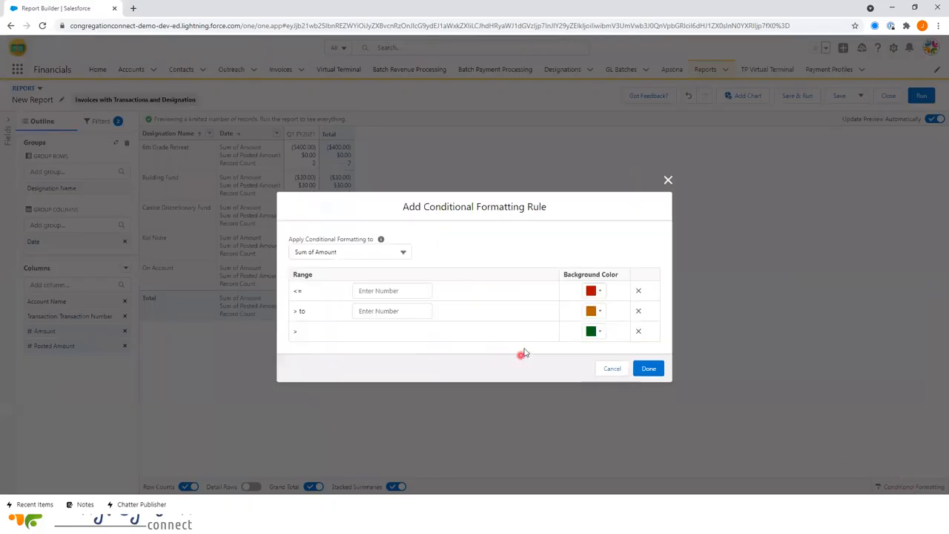
{"action": "left_click", "coordinate": [364, 251]}
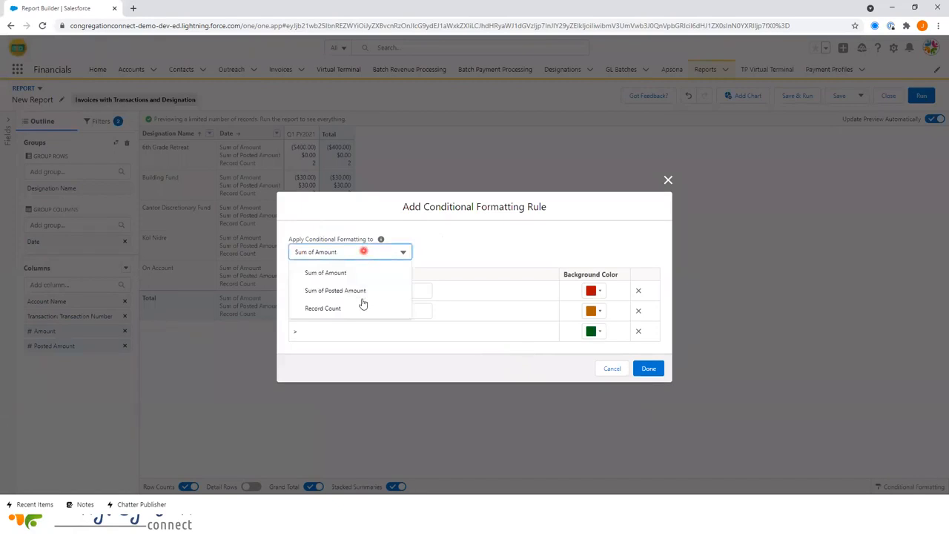
{"action": "left_click", "coordinate": [356, 291]}
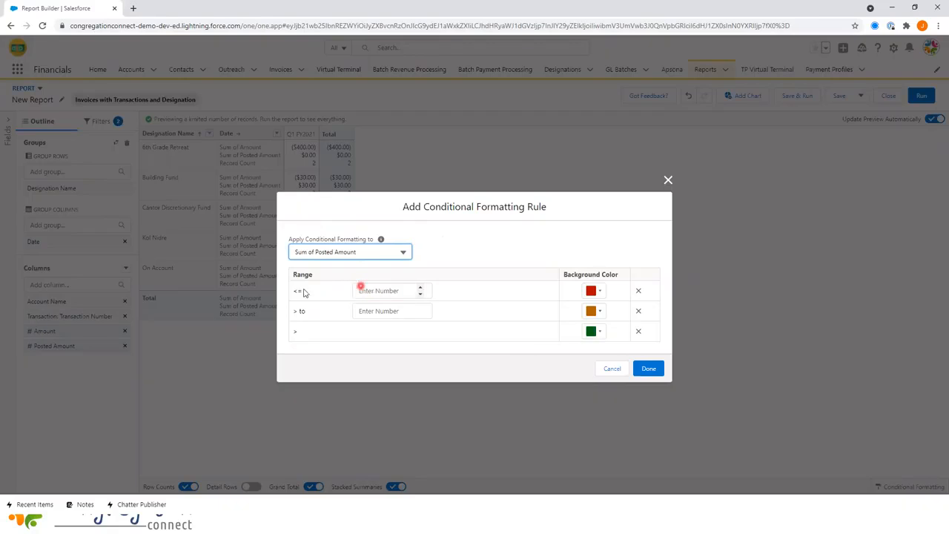
- Set the first range's upper limit to 0 and give it no background color
{"action": "left_click", "coordinate": [365, 291]}
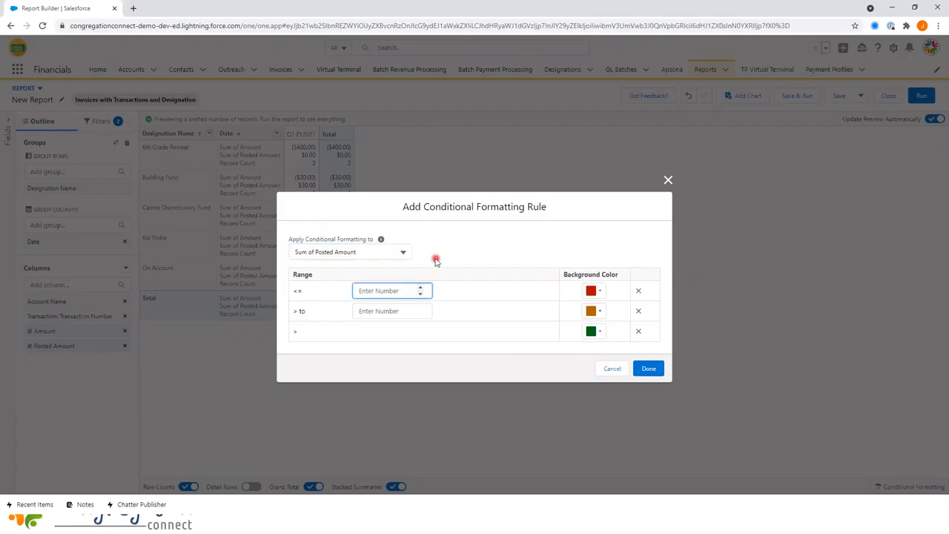
{"action": "type", "text": "0"}
{"action": "left_click", "coordinate": [540, 270]}
{"action": "left_click", "coordinate": [596, 291]}
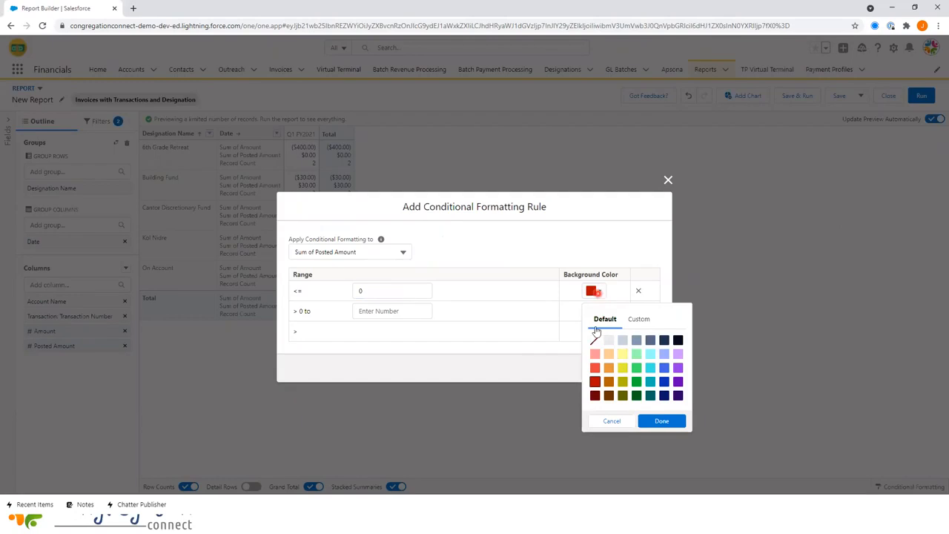
{"action": "left_click", "coordinate": [546, 258]}
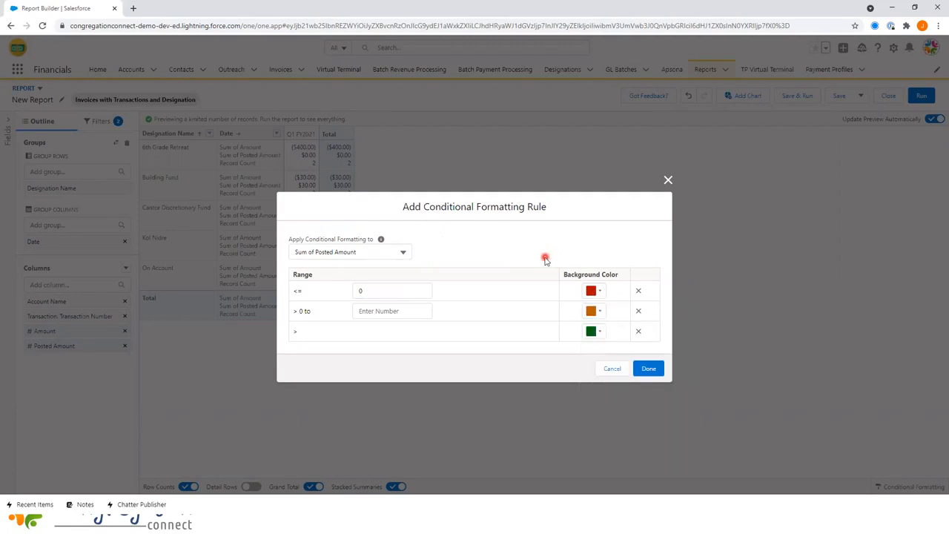
{"action": "left_click", "coordinate": [597, 291]}
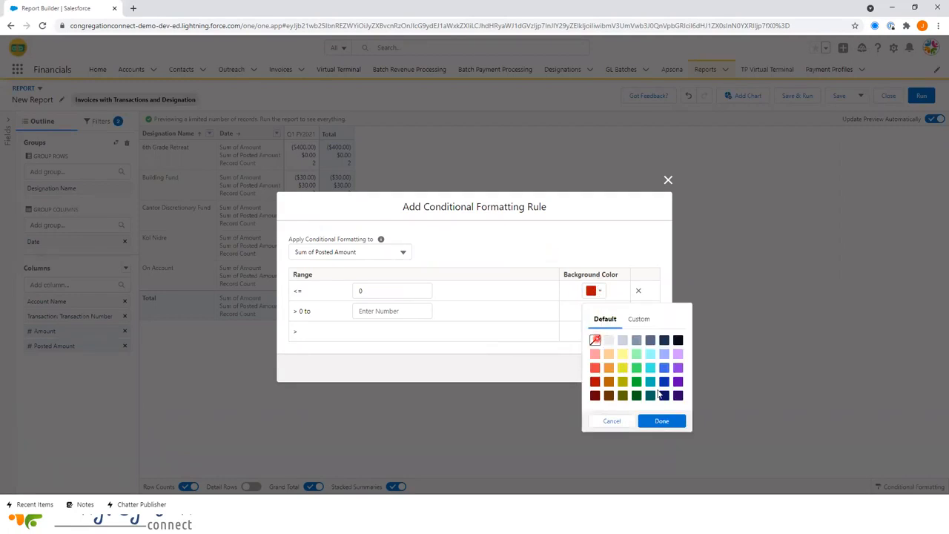
{"action": "left_click", "coordinate": [661, 421]}
- Set the middle range's upper limit to 100 and give it a light green background
{"action": "left_click", "coordinate": [360, 311]}
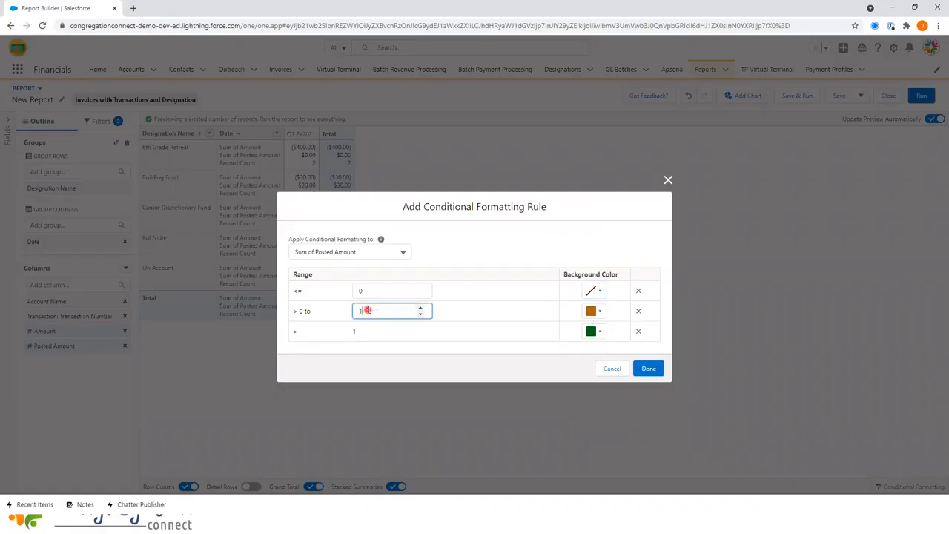
{"action": "left_click", "coordinate": [601, 312]}
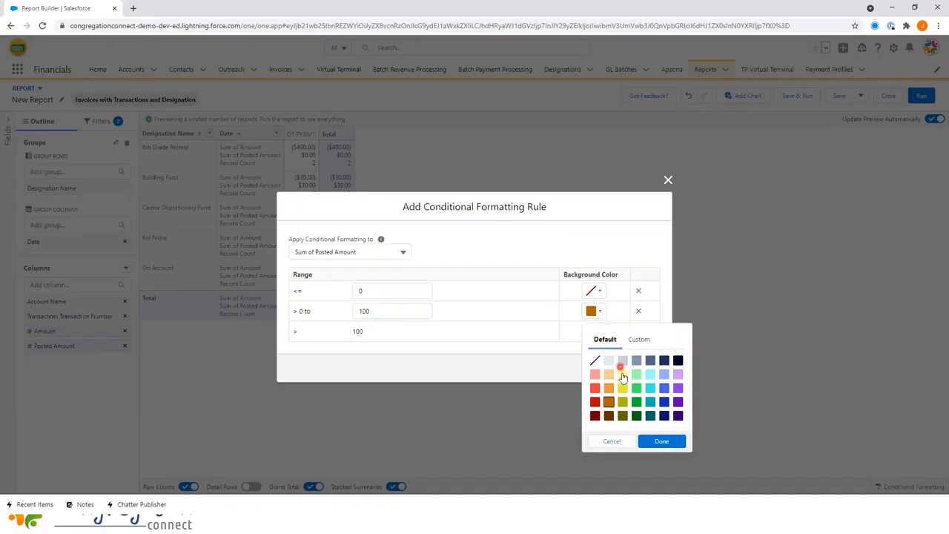
{"action": "left_click", "coordinate": [636, 378]}
{"action": "left_click", "coordinate": [666, 442]}
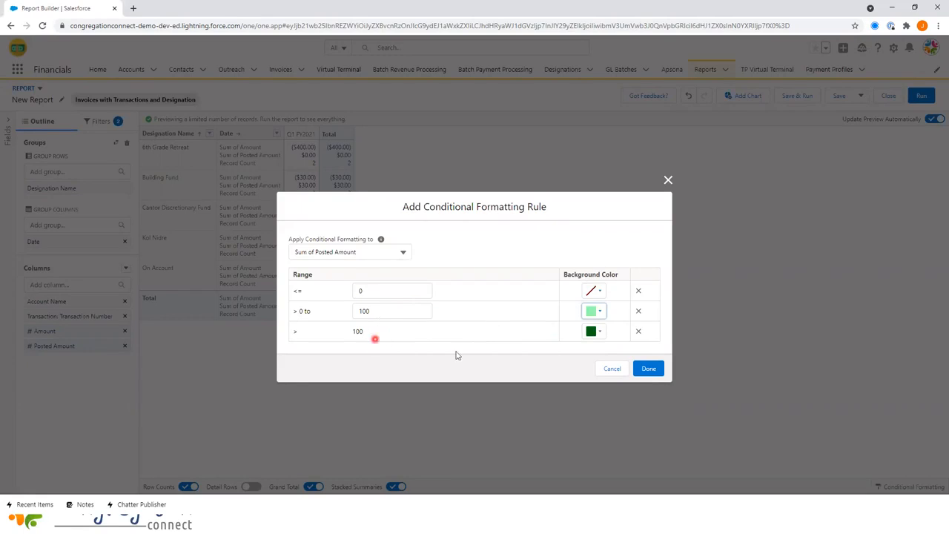
- Give the range above 100 a light yellow background and apply the conditional formatting rule to the report
{"action": "left_click", "coordinate": [603, 333]}
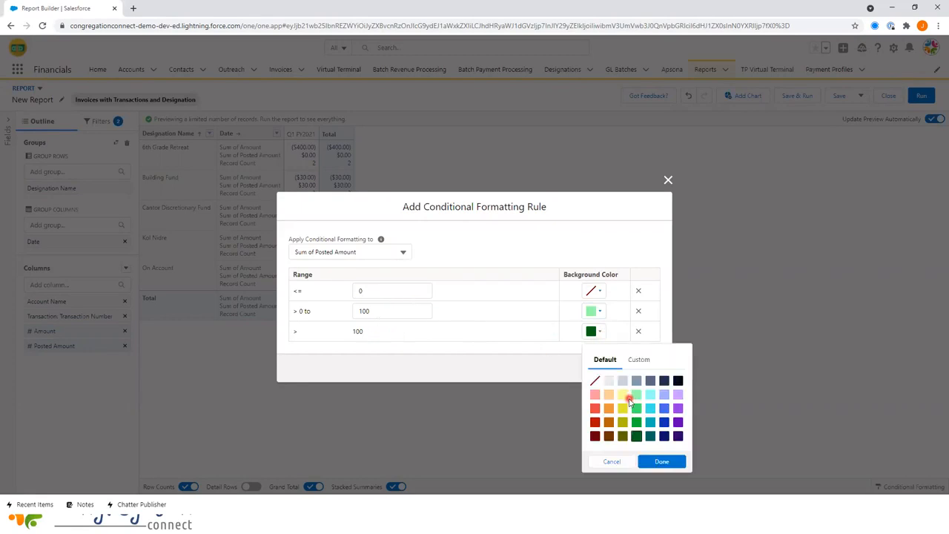
{"action": "left_click", "coordinate": [623, 394]}
{"action": "left_click", "coordinate": [659, 461]}
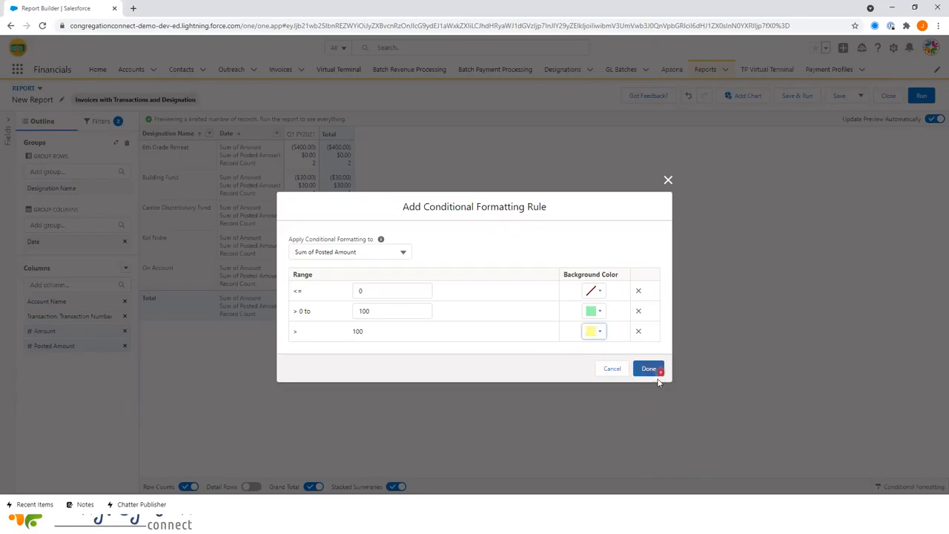
{"action": "left_click", "coordinate": [657, 371]}
{"action": "left_click", "coordinate": [608, 398]}
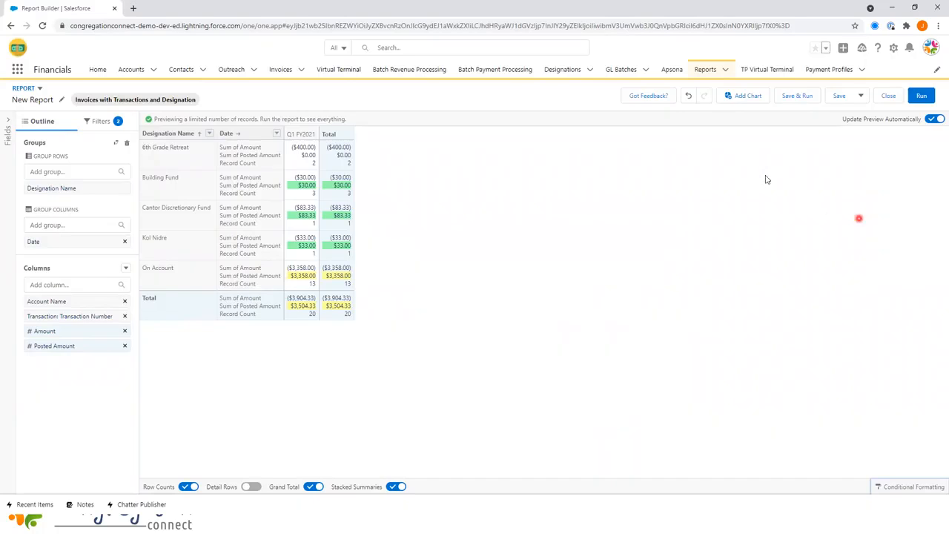
- Add a chart to the report and display it as a Bar chart in the chart properties
{"action": "left_click", "coordinate": [746, 98]}
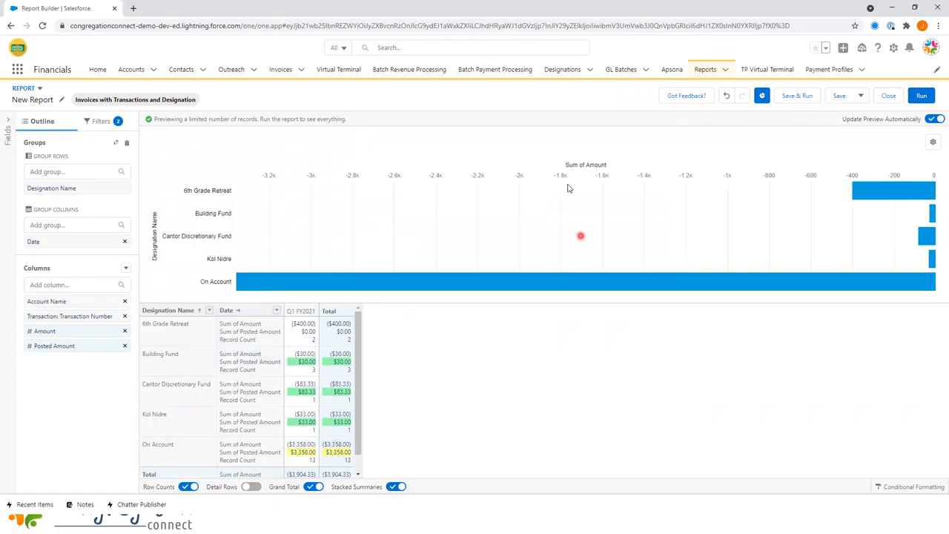
{"action": "left_click", "coordinate": [934, 144]}
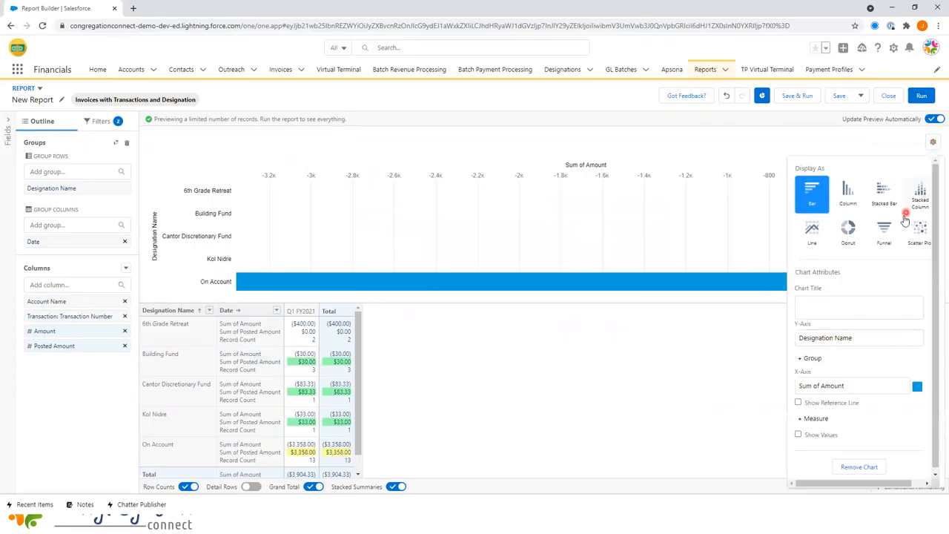
{"action": "left_click", "coordinate": [812, 193]}
- Preview the chart as Column, Stacked Bar, Donut and Line, and return it to Bar
{"action": "left_click", "coordinate": [847, 192]}
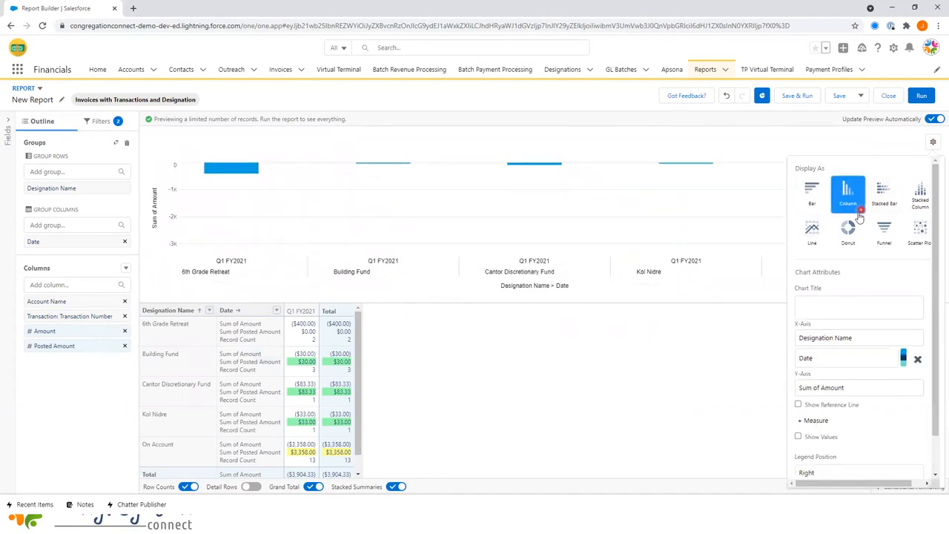
{"action": "left_click", "coordinate": [889, 186]}
{"action": "left_click", "coordinate": [834, 230]}
{"action": "left_click", "coordinate": [812, 230]}
{"action": "left_click", "coordinate": [819, 189]}
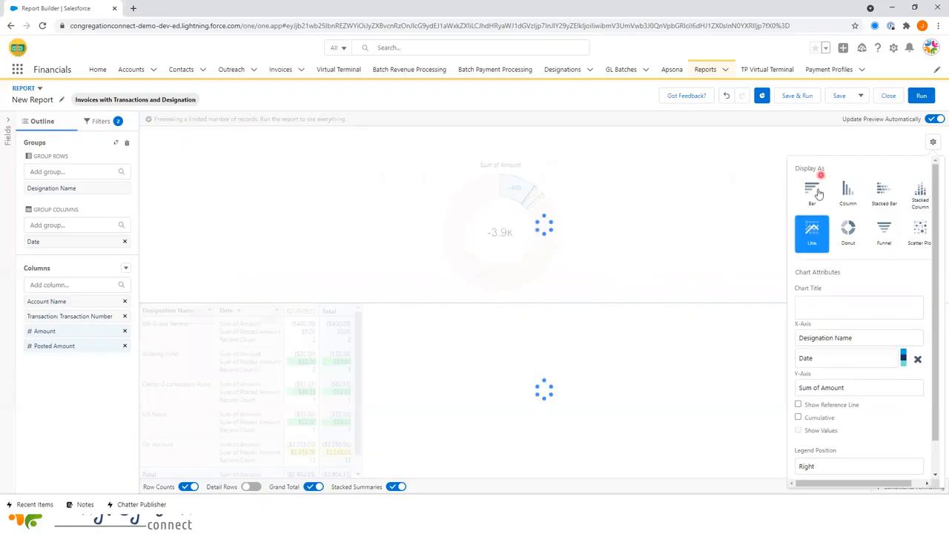
{"action": "left_click", "coordinate": [832, 296]}
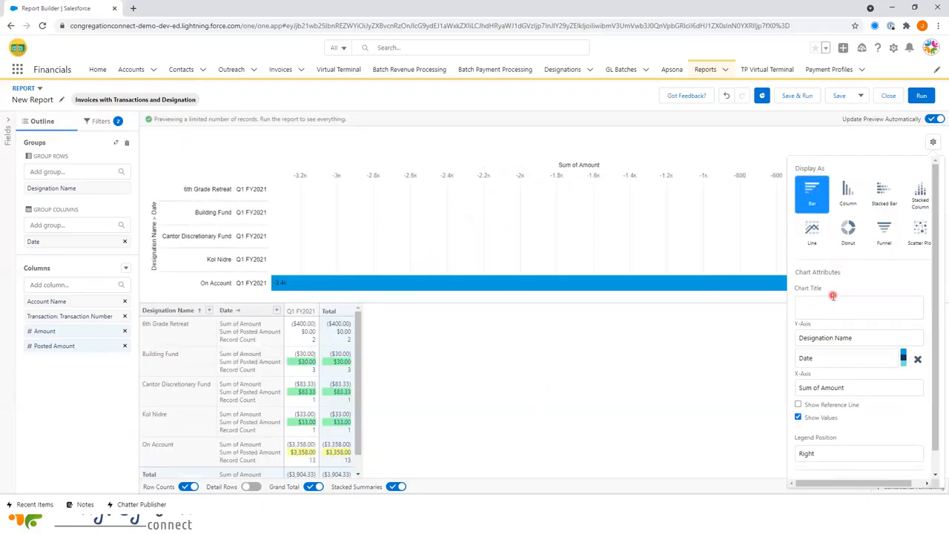
- Try Date on the chart's Y-axis with Designation Name as the secondary group, swapping the two back and forth
{"action": "left_click", "coordinate": [860, 337]}
{"action": "left_click", "coordinate": [811, 370]}
{"action": "left_click", "coordinate": [816, 374]}
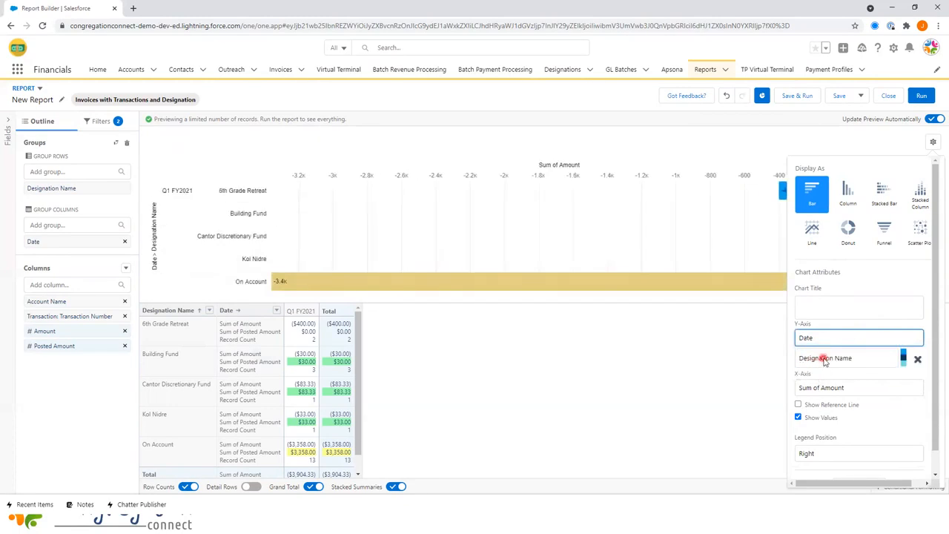
{"action": "left_click", "coordinate": [824, 360]}
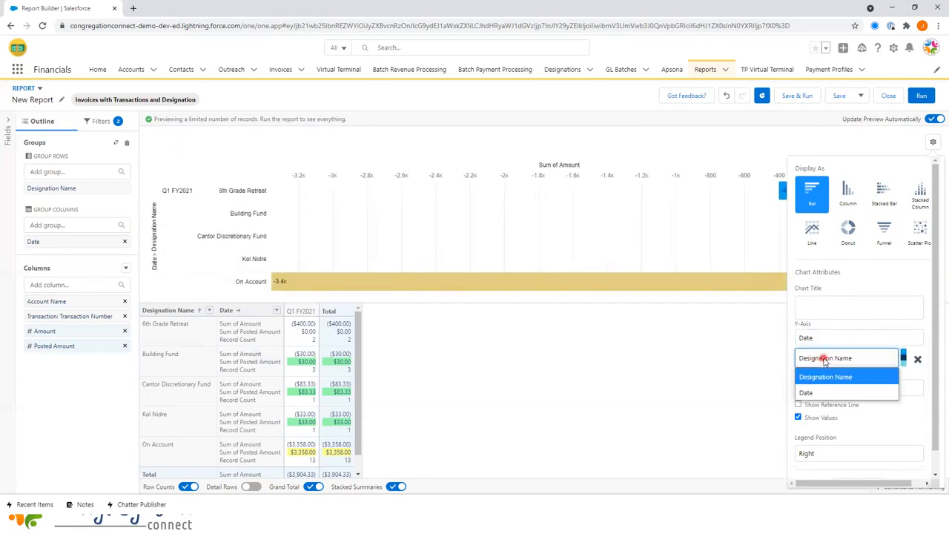
{"action": "left_click", "coordinate": [838, 394]}
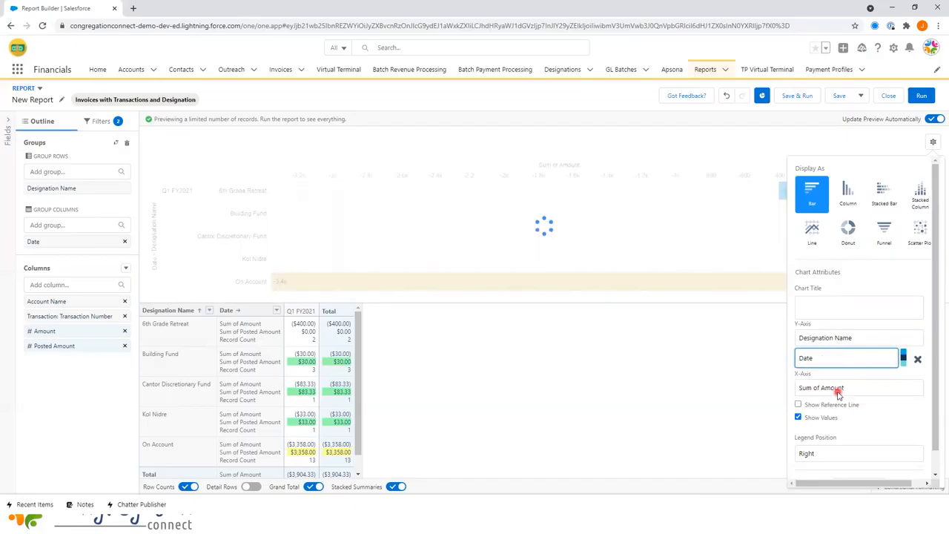
{"action": "left_click", "coordinate": [832, 360]}
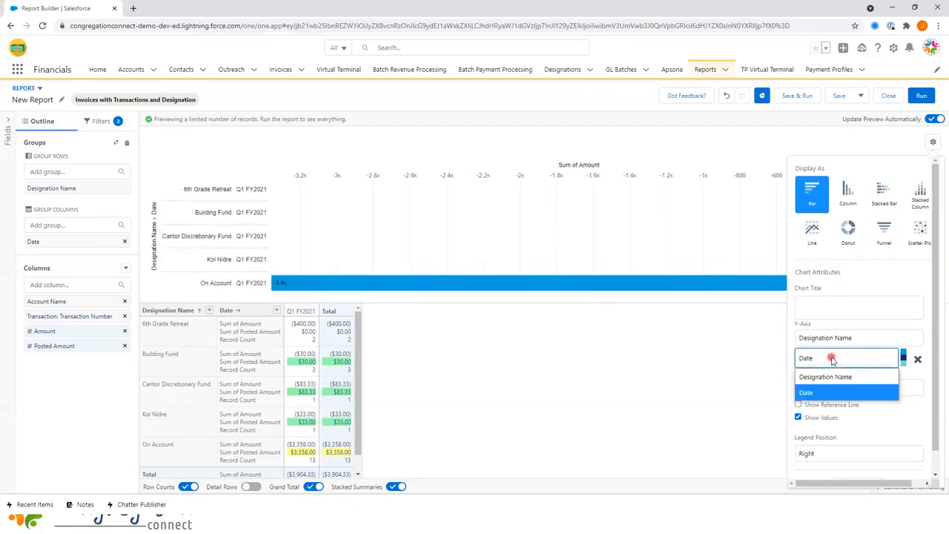
{"action": "left_click", "coordinate": [830, 376]}
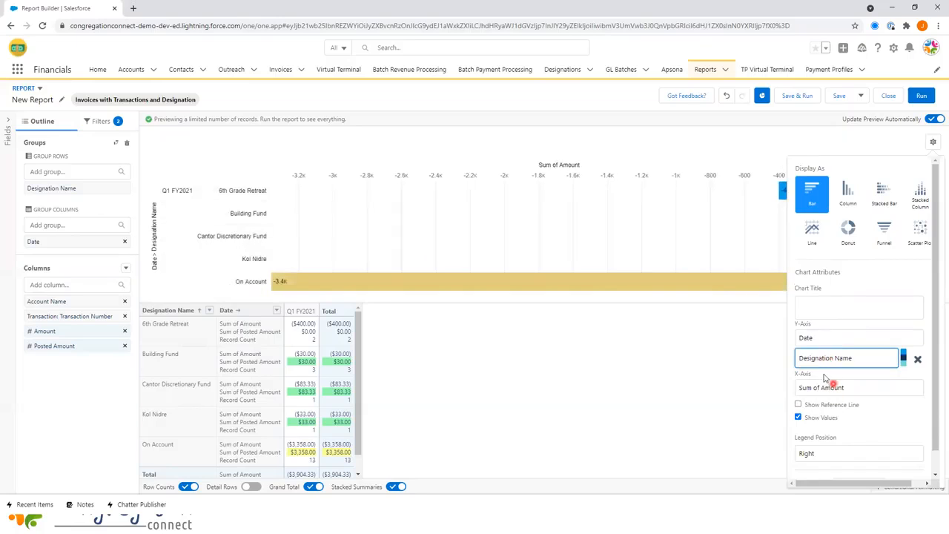
- Set the chart's X-axis to Sum of Posted Amount, with Designation Name on the Y-axis and Date as the secondary group
{"action": "left_click", "coordinate": [852, 387]}
{"action": "left_click", "coordinate": [851, 420]}
{"action": "left_click", "coordinate": [847, 359]}
{"action": "left_click", "coordinate": [845, 392]}
- Preview the posted amount chart as Column, return it to Bar, and close the chart properties
{"action": "left_click", "coordinate": [847, 192]}
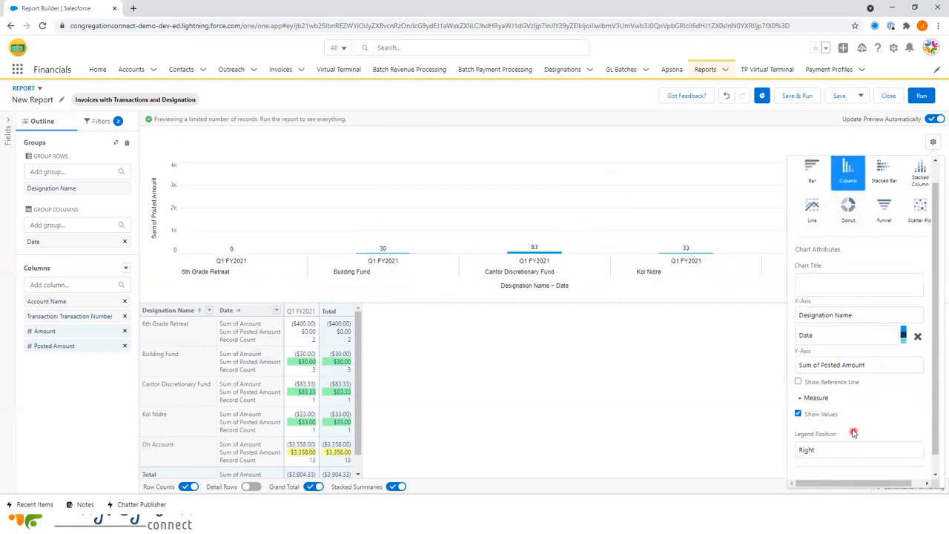
{"action": "scroll", "coordinate": [845, 421], "scroll_direction": "down", "scroll_amount": 1}
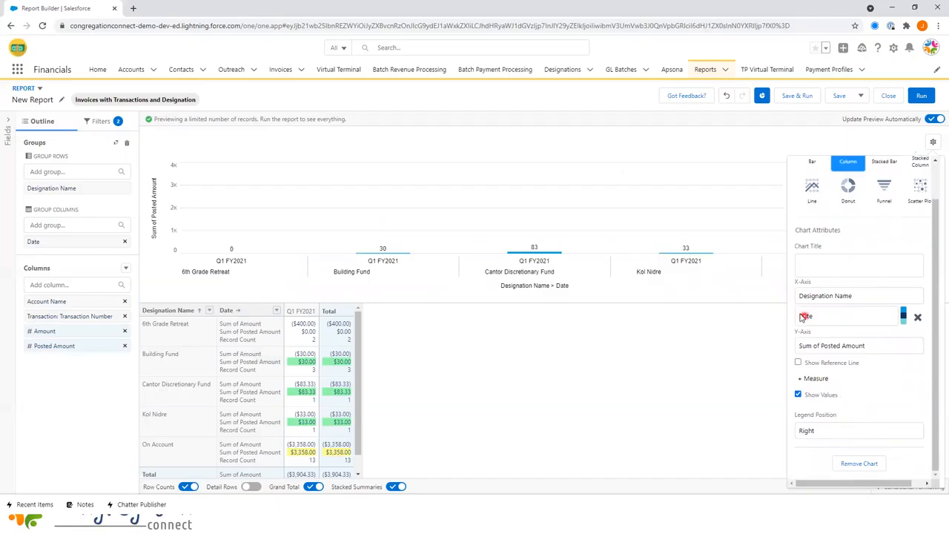
{"action": "scroll", "coordinate": [848, 189], "scroll_direction": "up", "scroll_amount": 2}
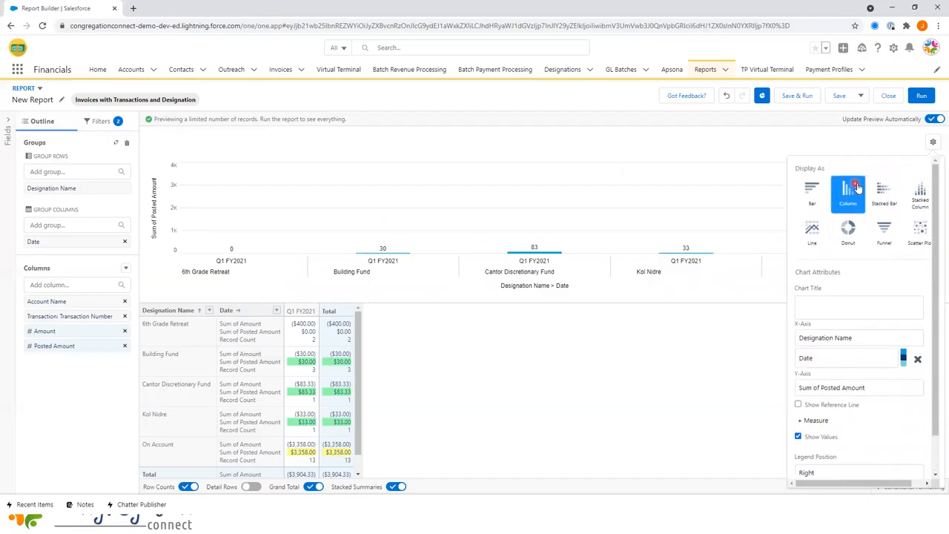
{"action": "left_click", "coordinate": [814, 191]}
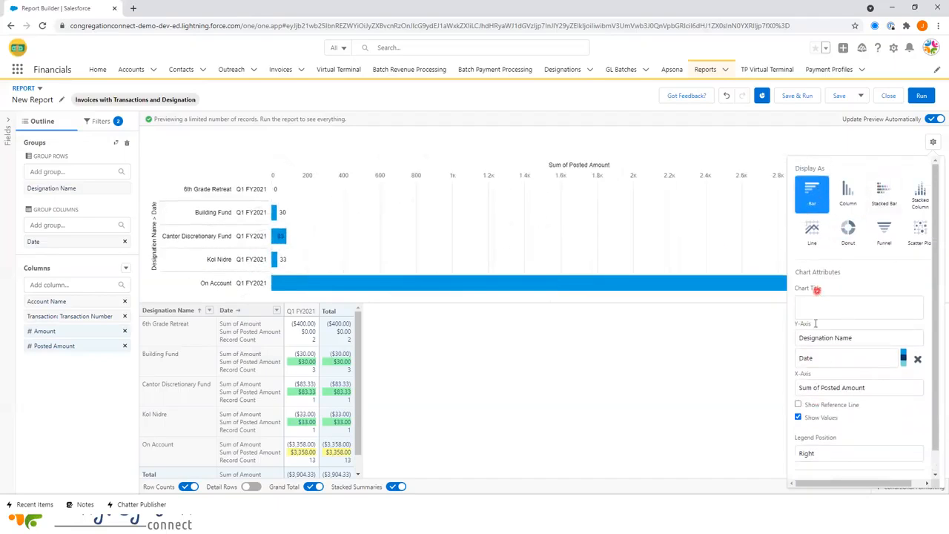
{"action": "left_click", "coordinate": [706, 385]}
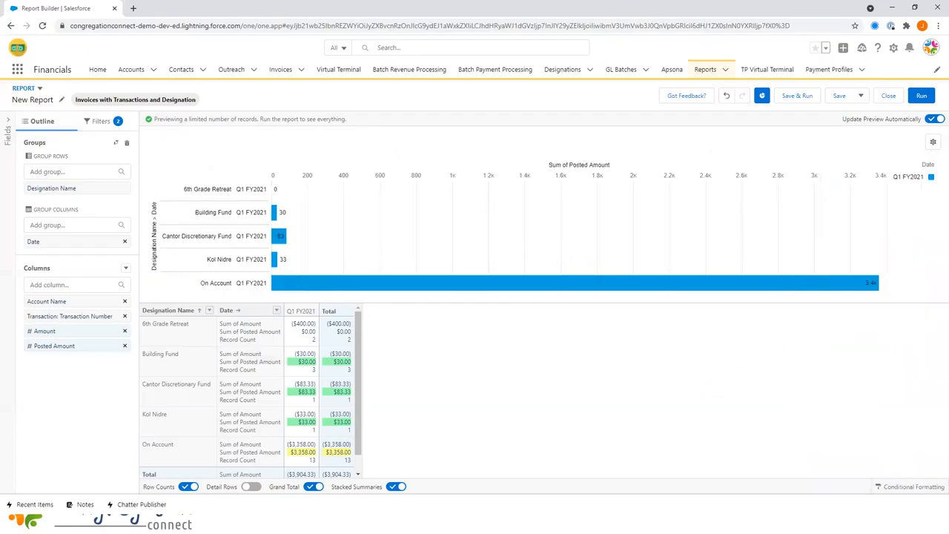
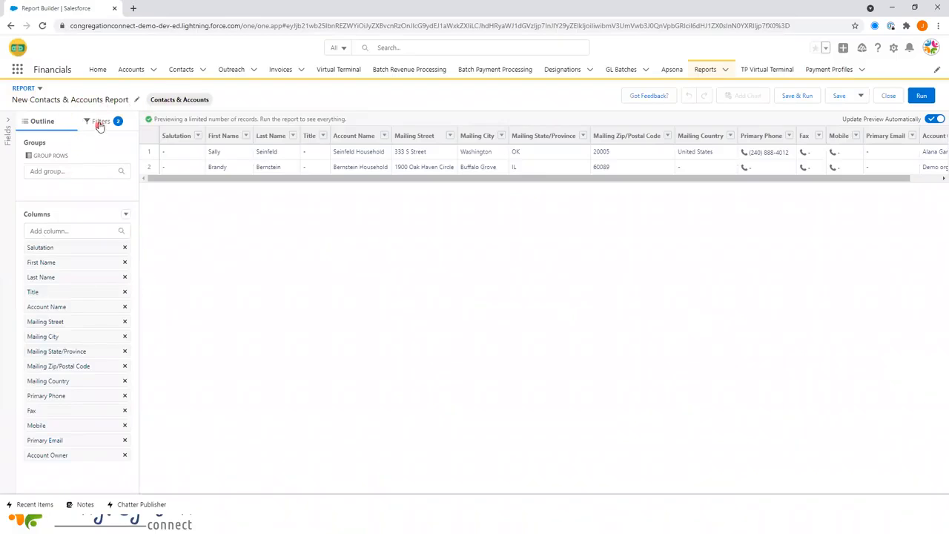
- Set the Show Me filter of the Contacts & Accounts report to All accounts
{"action": "left_click", "coordinate": [100, 122]}
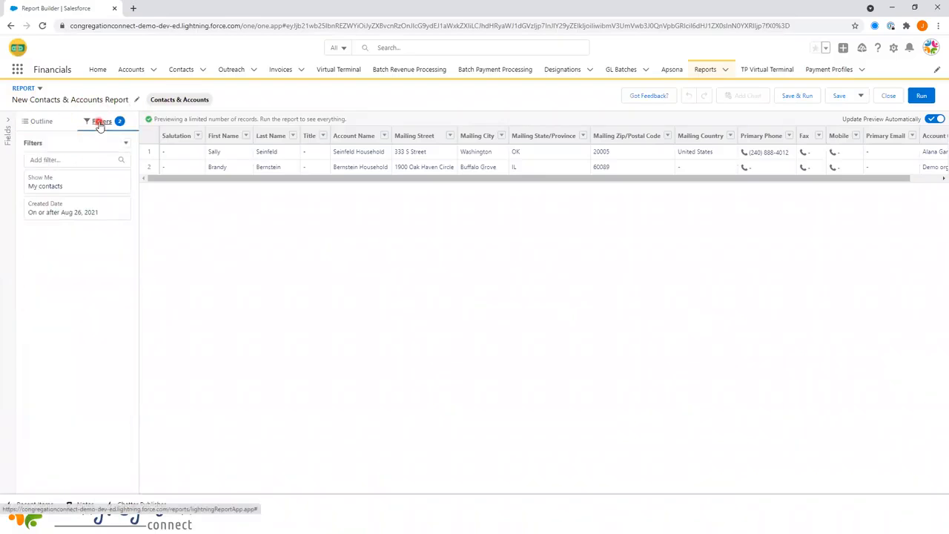
{"action": "left_click", "coordinate": [70, 184]}
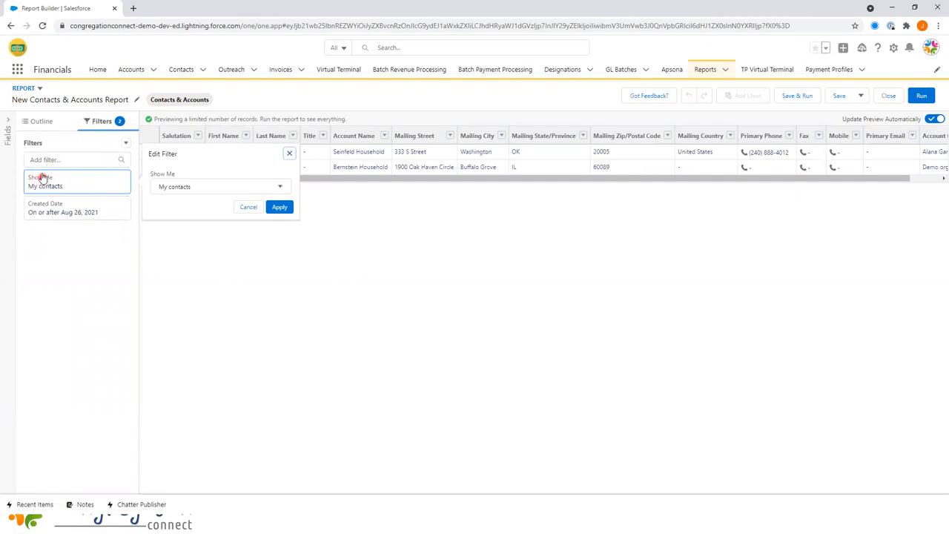
{"action": "left_click", "coordinate": [167, 188]}
{"action": "left_click", "coordinate": [177, 258]}
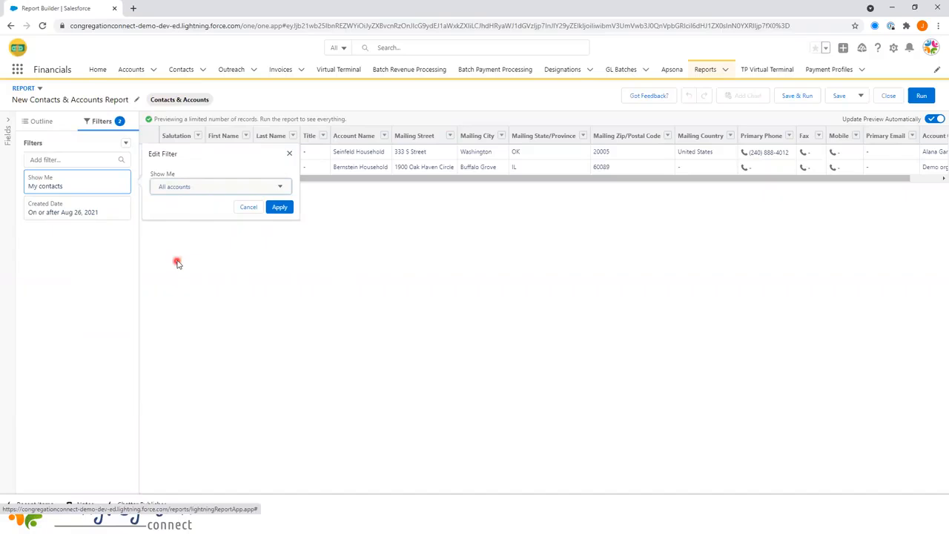
{"action": "left_click", "coordinate": [279, 207]}
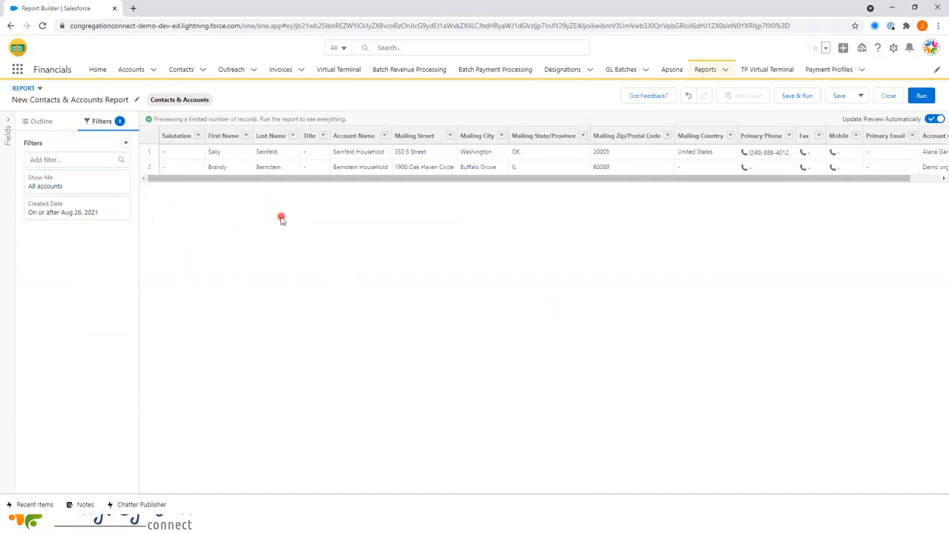
- Set the Created Date filter's range to All Time
{"action": "left_click", "coordinate": [91, 206]}
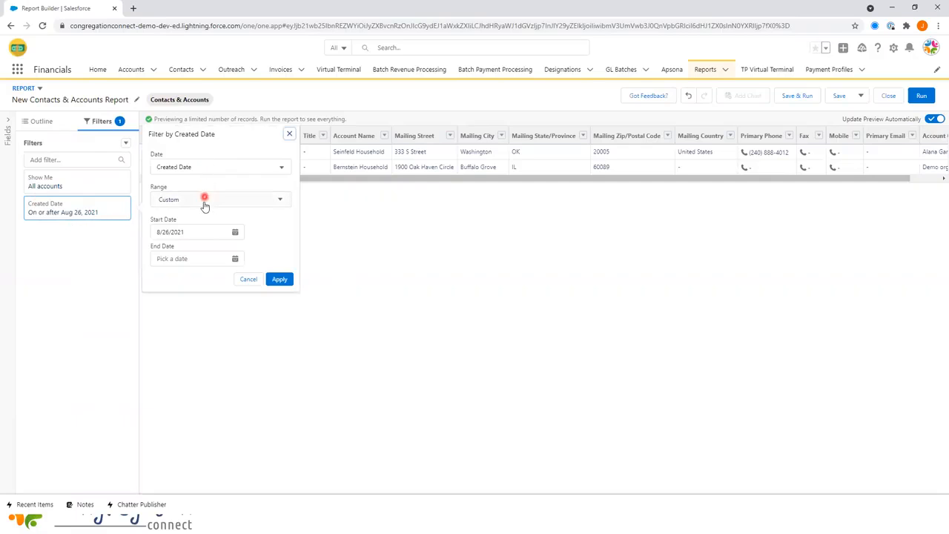
{"action": "left_click", "coordinate": [203, 202]}
{"action": "left_click", "coordinate": [187, 218]}
{"action": "left_click", "coordinate": [283, 235]}
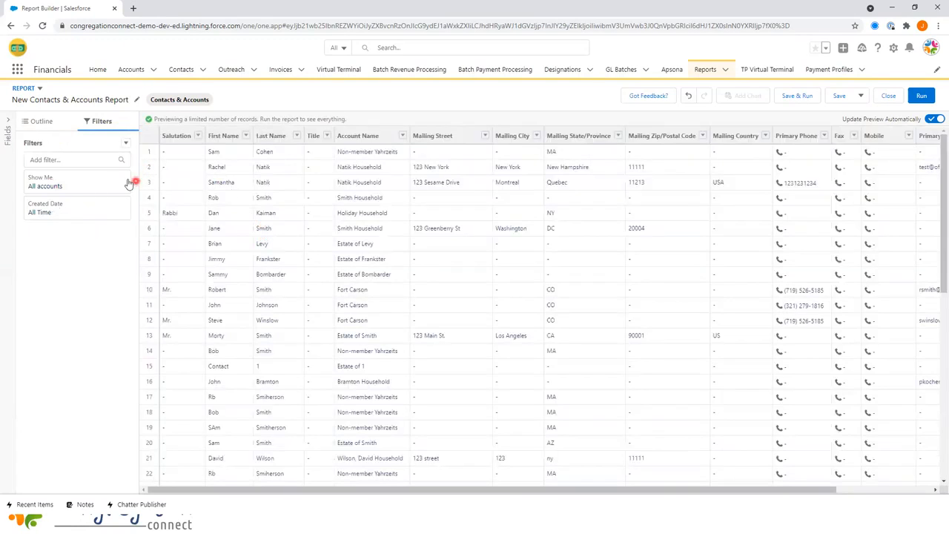
- Add a filter on Contact 1 Email with the operator equals and a blank value
{"action": "left_click", "coordinate": [68, 158]}
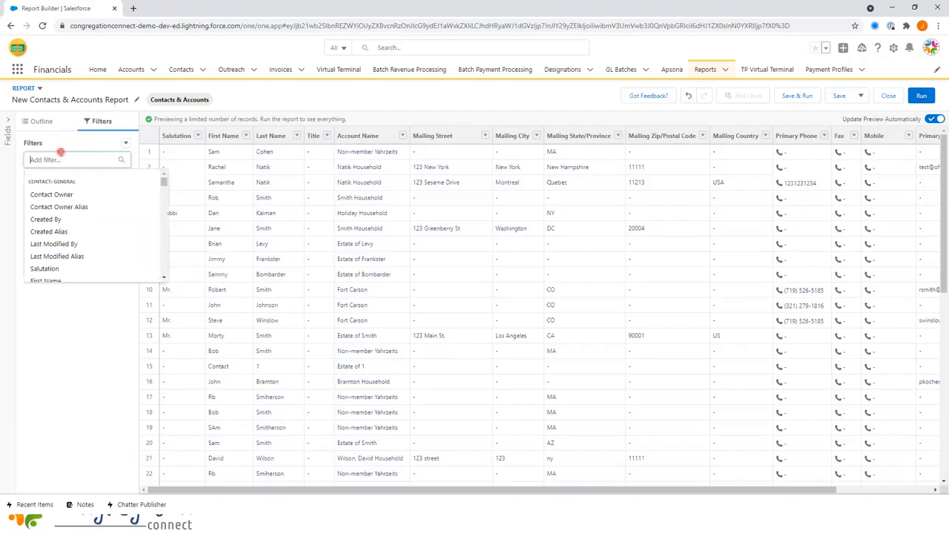
{"action": "type", "text": "contact"}
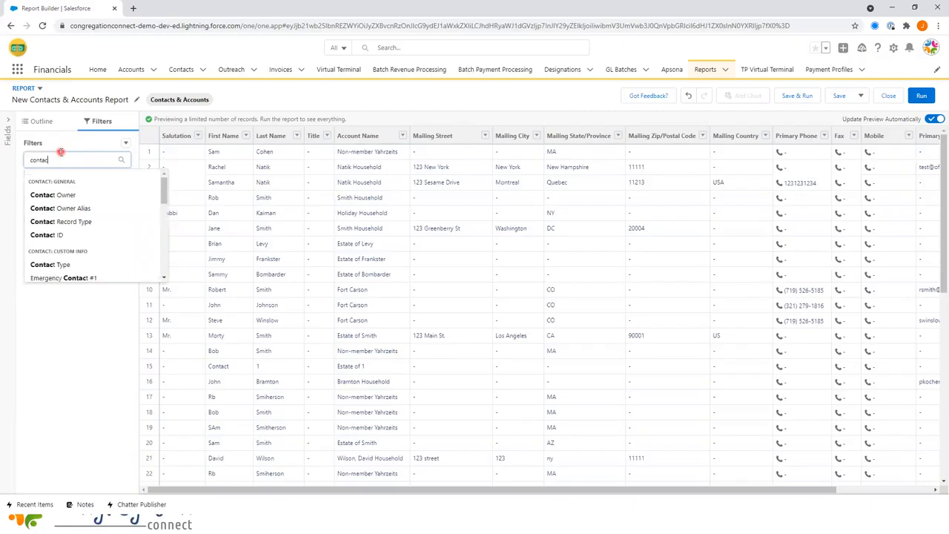
{"action": "type", "text": " 1 email"}
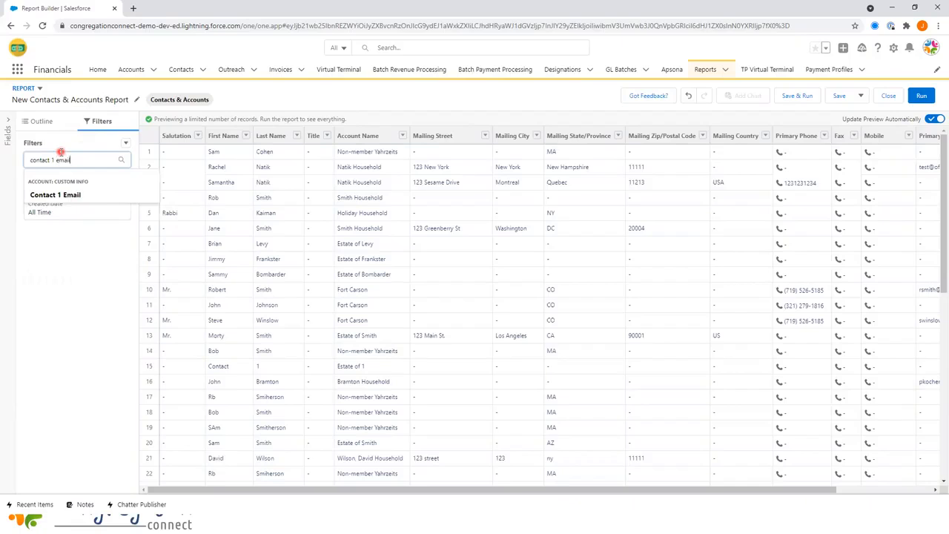
{"action": "left_click", "coordinate": [84, 196]}
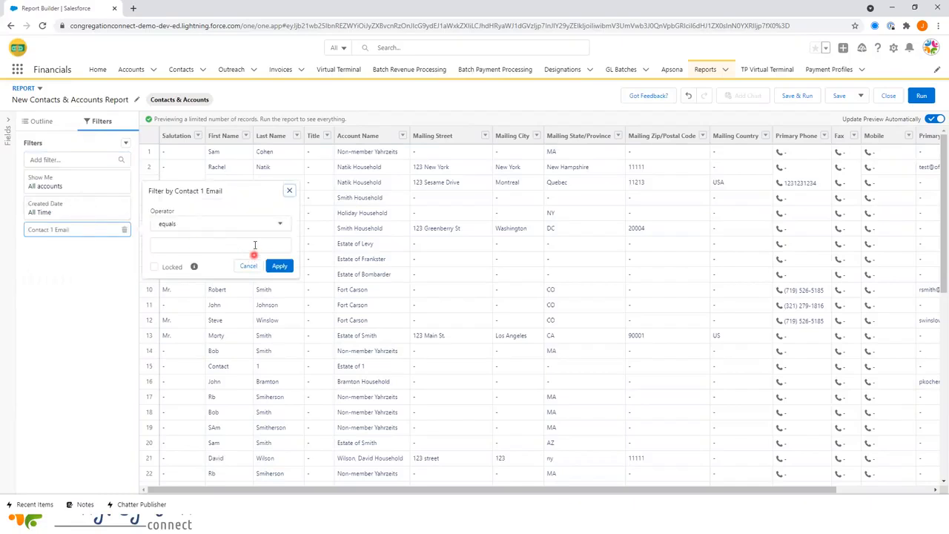
{"action": "left_click", "coordinate": [278, 269]}
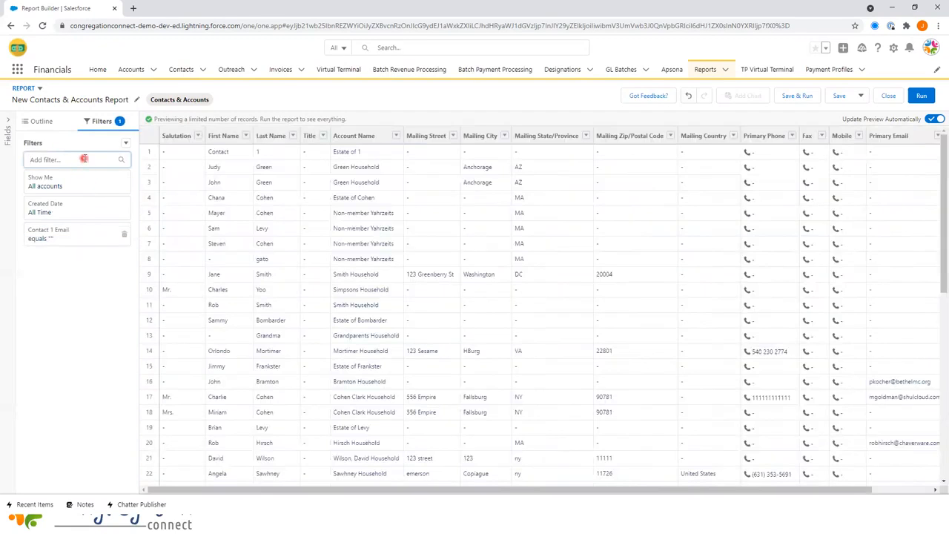
- Add a filter on Contact 2 Email with the operator equals and a blank value
{"action": "type", "text": "co"}
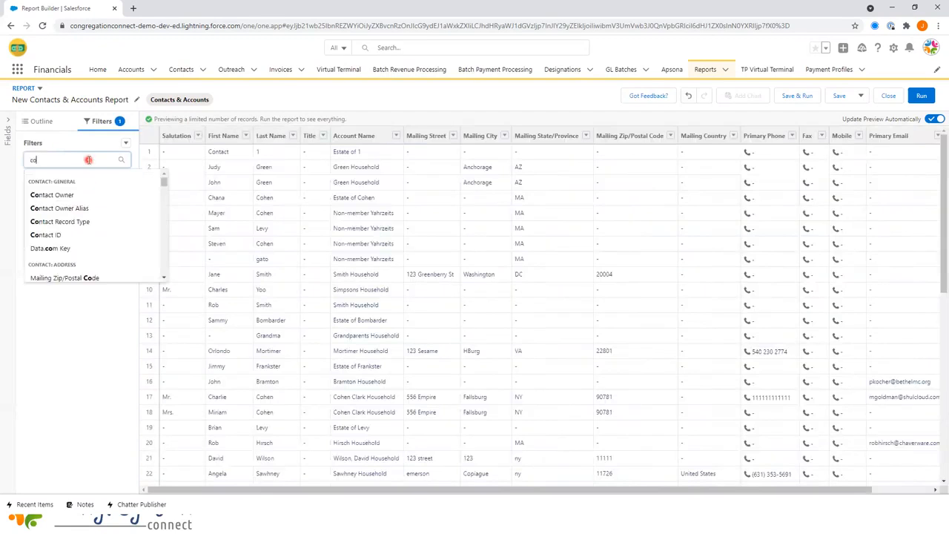
{"action": "type", "text": "ntact 2"}
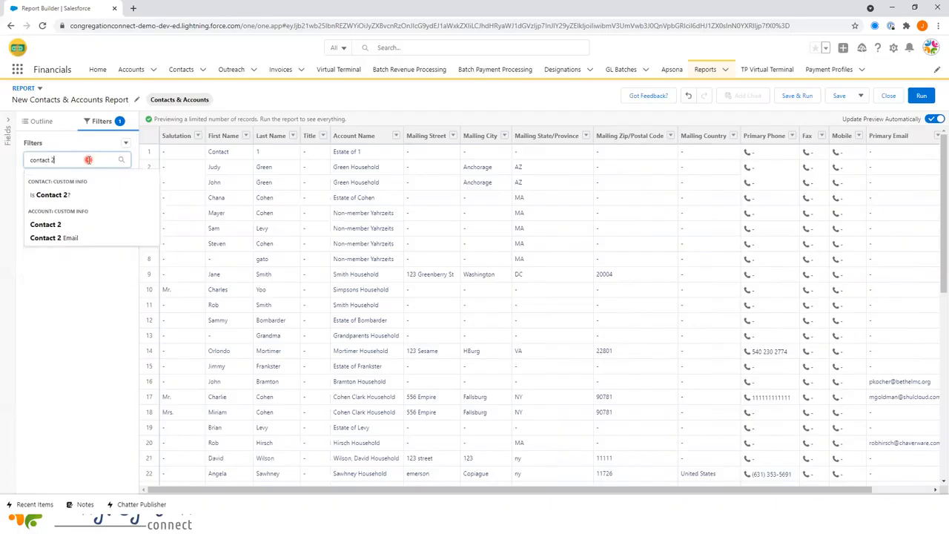
{"action": "left_click", "coordinate": [85, 237]}
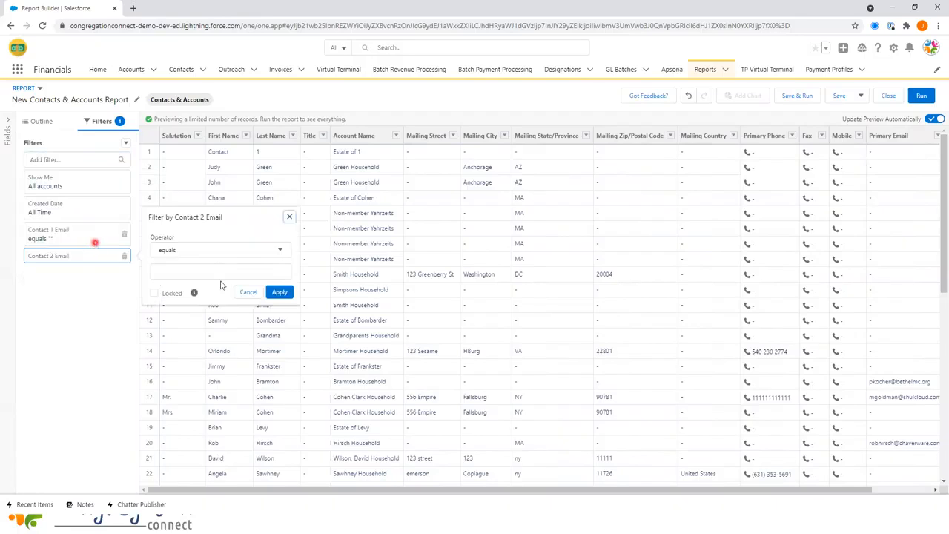
{"action": "left_click", "coordinate": [282, 293]}
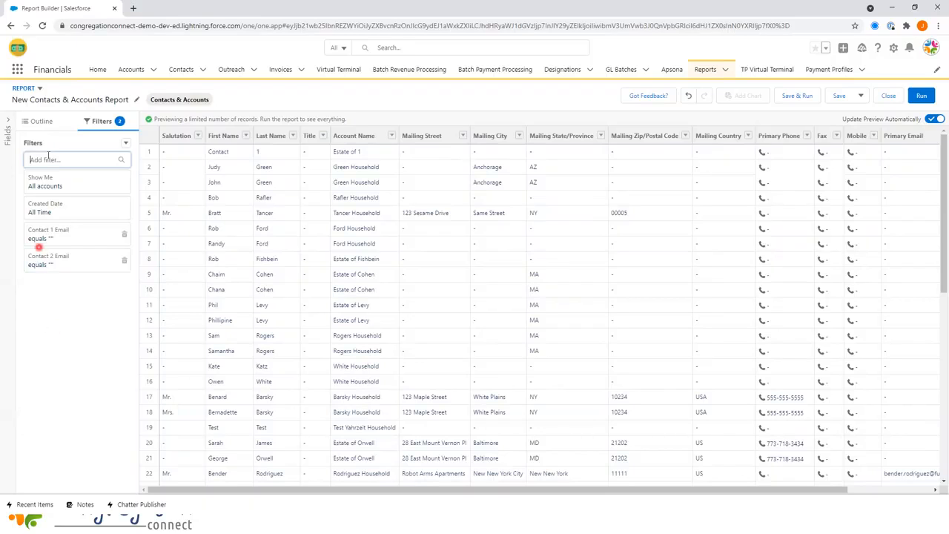
- Add an Is Member filter set to True to the Contacts & Accounts report
{"action": "type", "text": "is member"}
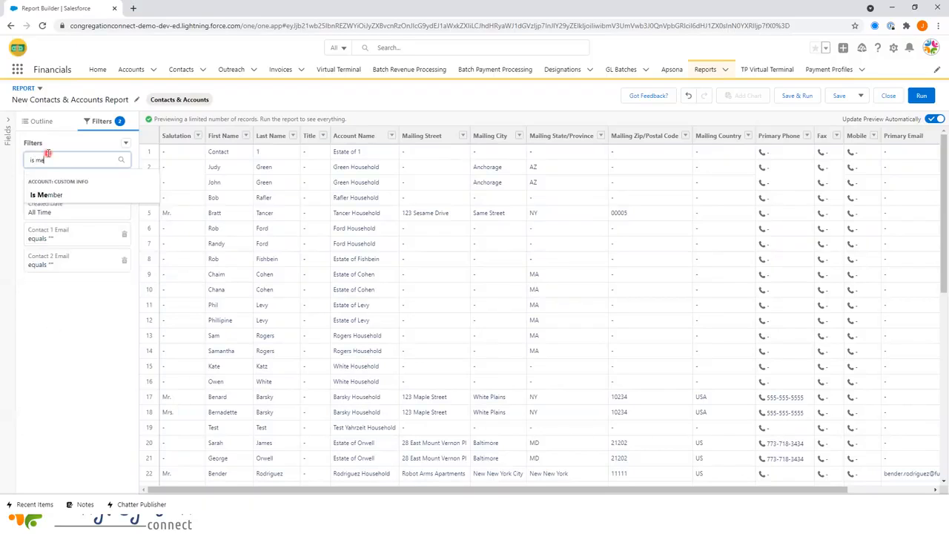
{"action": "left_click", "coordinate": [43, 193]}
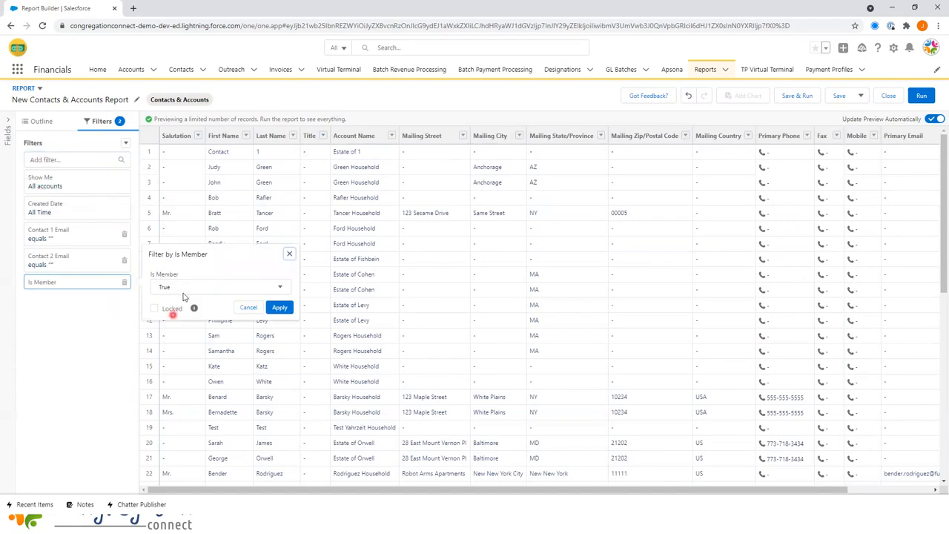
{"action": "left_click", "coordinate": [281, 307]}
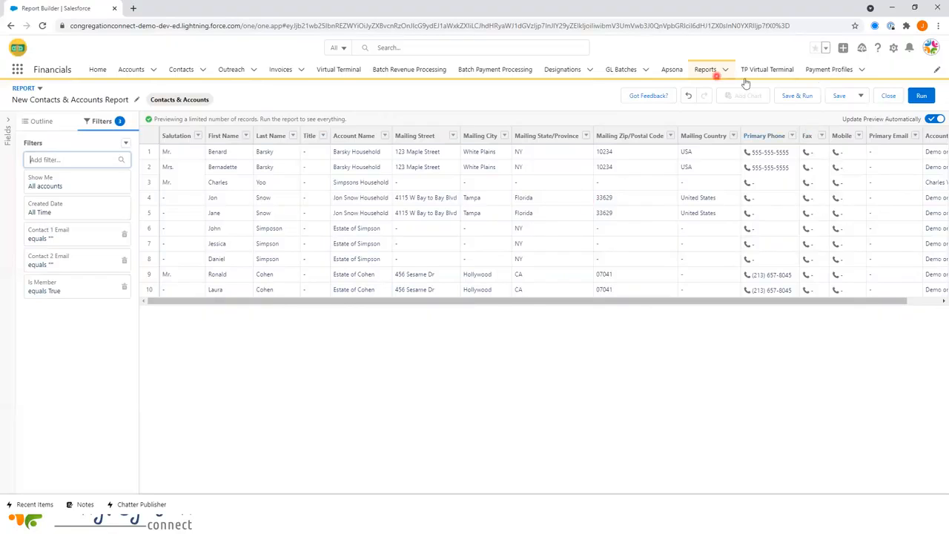
- Discard the unsaved Contacts & Accounts report and create a new report of the Accounts type
{"action": "left_click", "coordinate": [705, 70]}
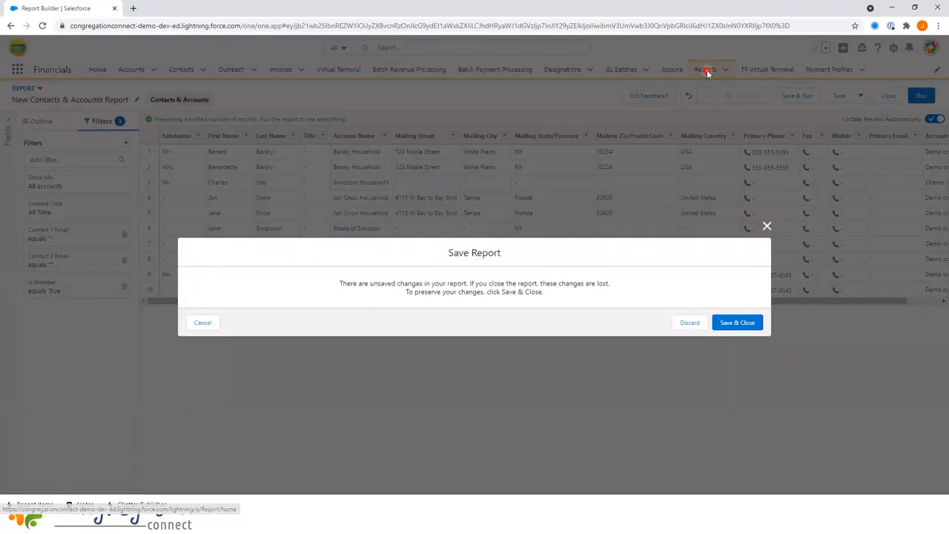
{"action": "left_click", "coordinate": [690, 323]}
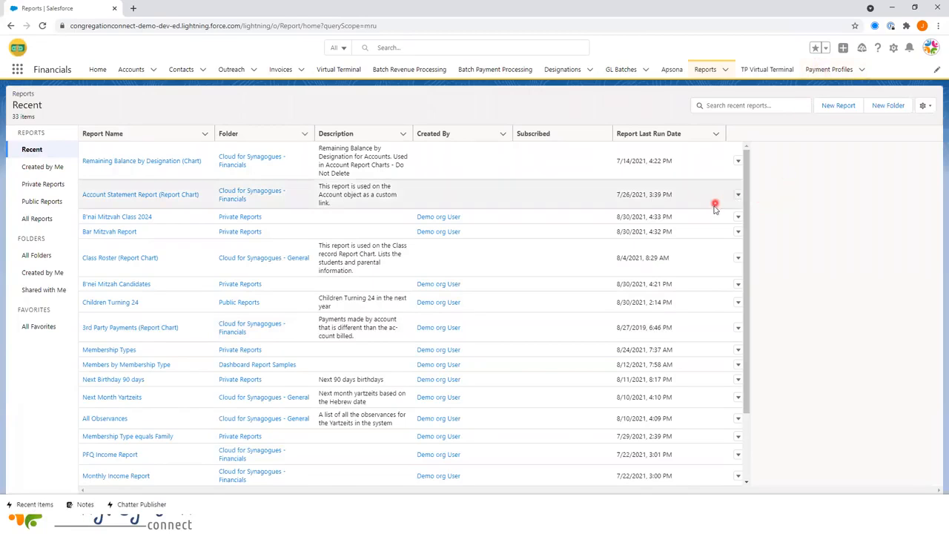
{"action": "left_click", "coordinate": [846, 108]}
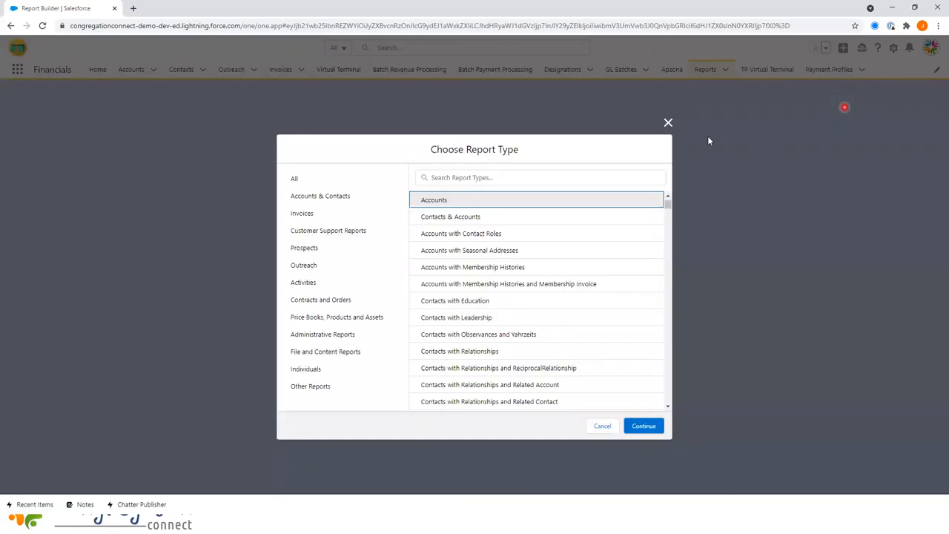
{"action": "left_click", "coordinate": [441, 202]}
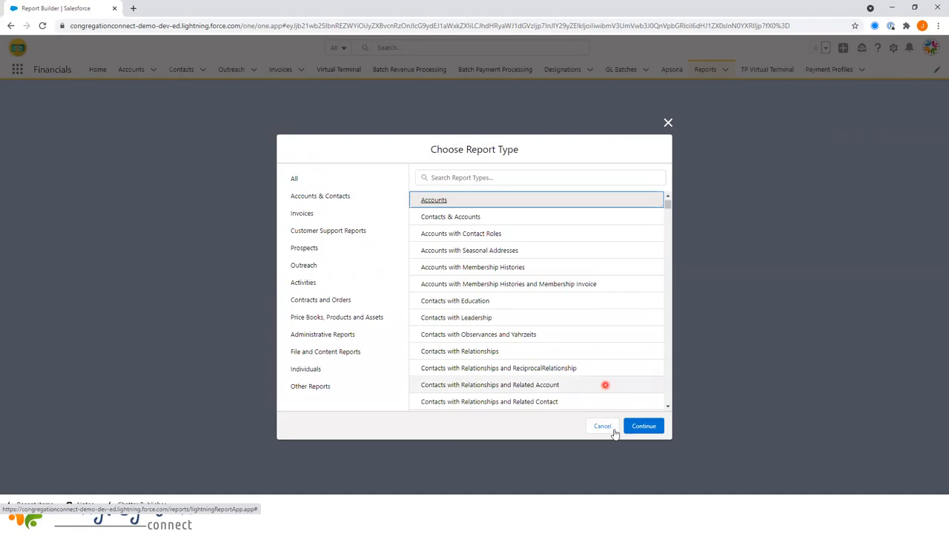
{"action": "left_click", "coordinate": [643, 425]}
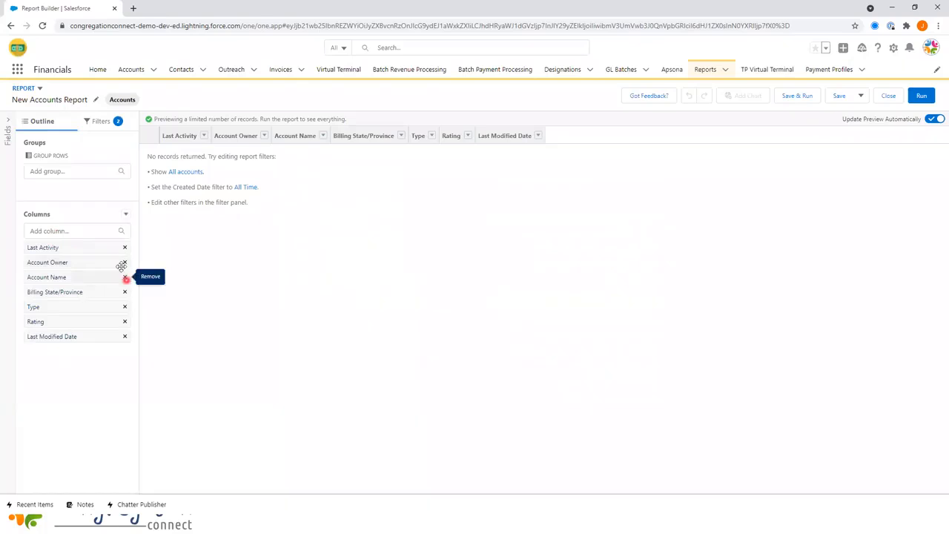
- Remove the Last Activity, Account Owner, Billing State/Province, Type, Rating and Last Modified Date columns, keeping only Account Name
{"action": "left_click", "coordinate": [120, 264]}
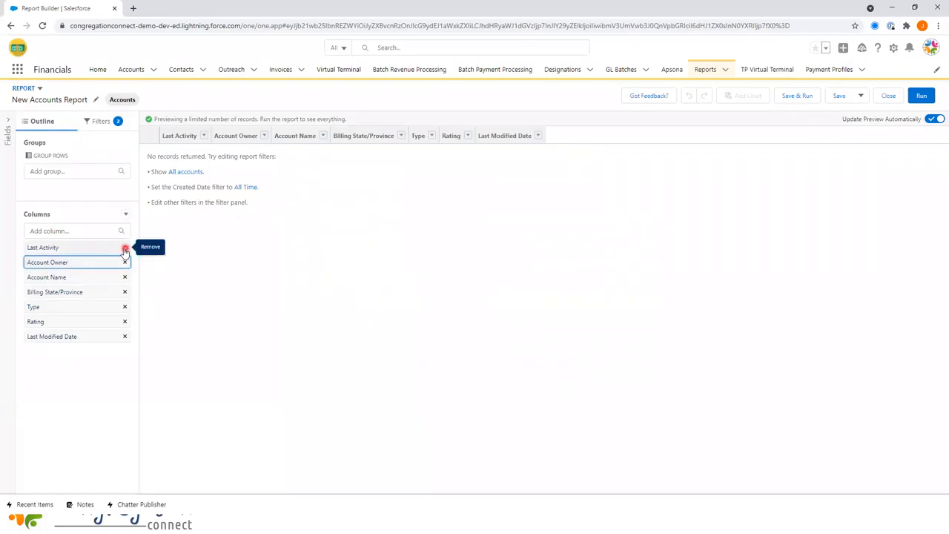
{"action": "left_click", "coordinate": [124, 248]}
{"action": "left_click", "coordinate": [125, 249]}
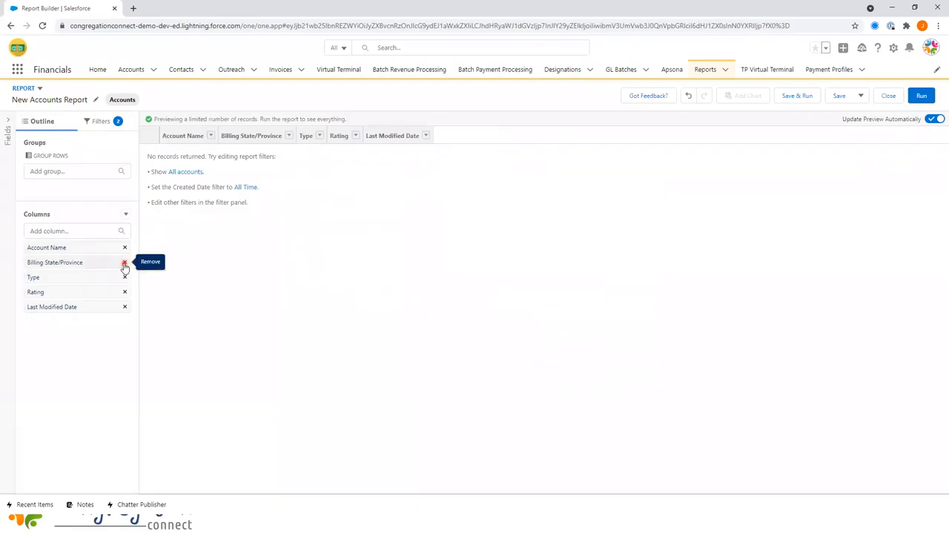
{"action": "left_click", "coordinate": [125, 264]}
{"action": "left_click", "coordinate": [124, 264]}
{"action": "left_click", "coordinate": [125, 264]}
{"action": "left_click", "coordinate": [125, 264]}
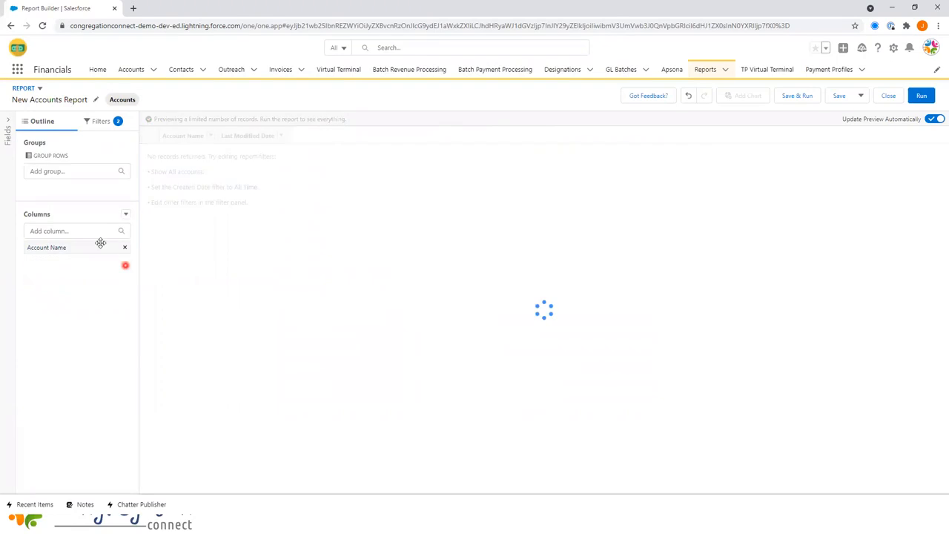
- Add the Contact 1 and Contact 2 columns to the Accounts report
{"action": "left_click", "coordinate": [80, 223]}
{"action": "type", "text": "c"}
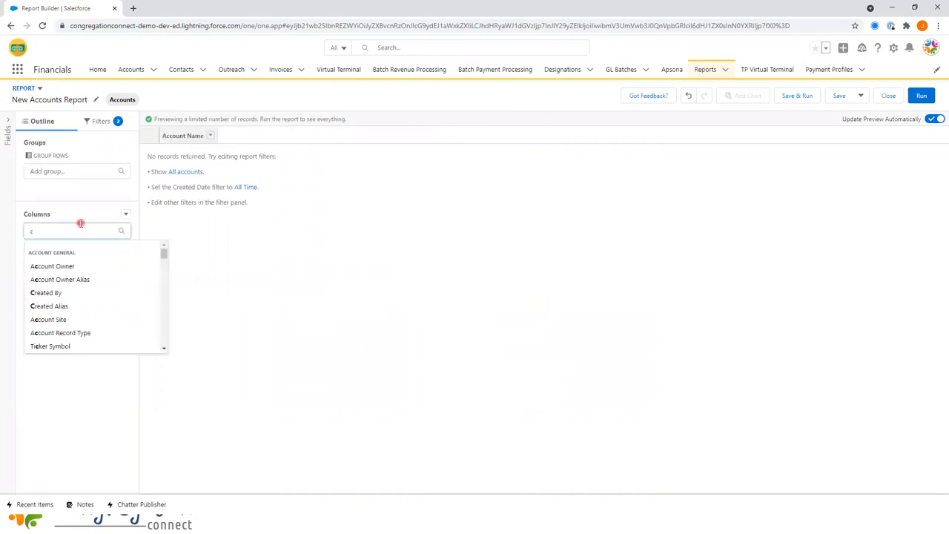
{"action": "type", "text": "ontact"}
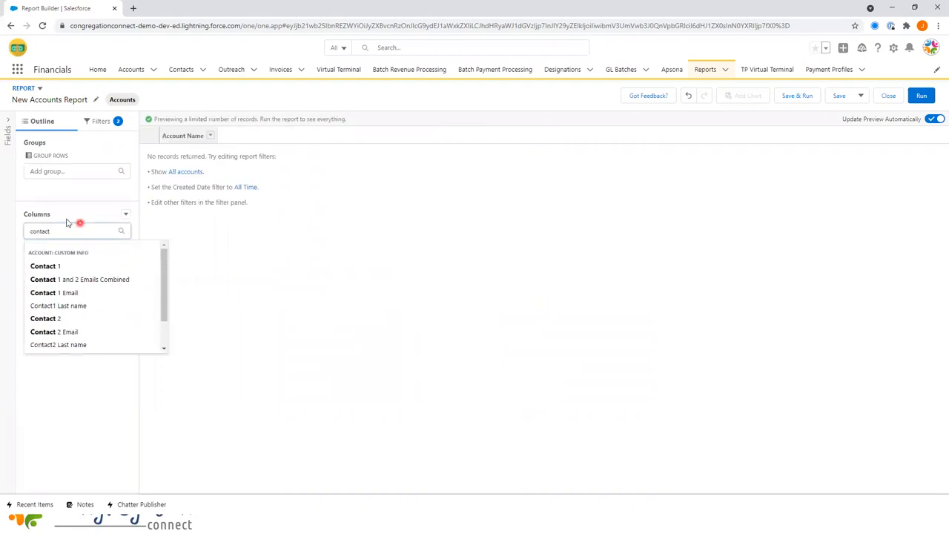
{"action": "left_click", "coordinate": [52, 266]}
{"action": "left_click", "coordinate": [57, 231]}
{"action": "type", "text": "c"}
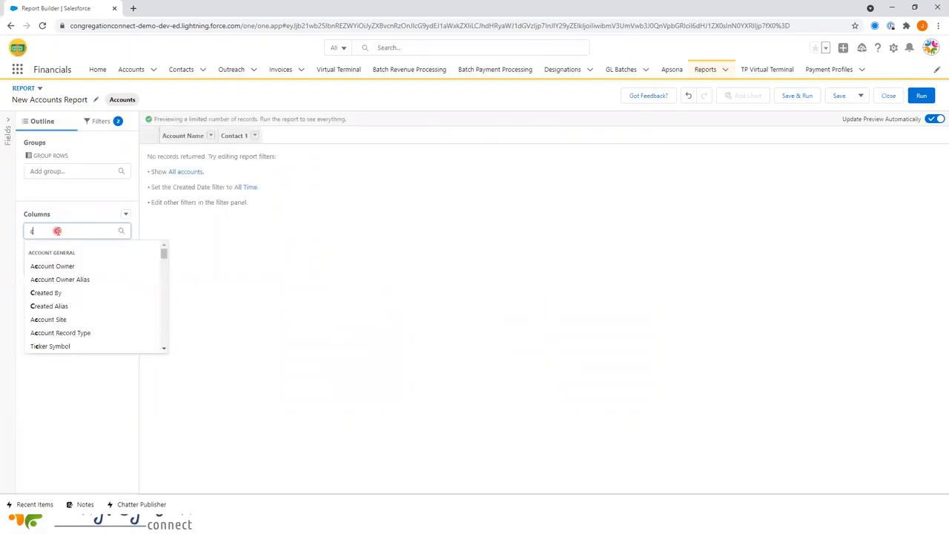
{"action": "type", "text": "ontact 2"}
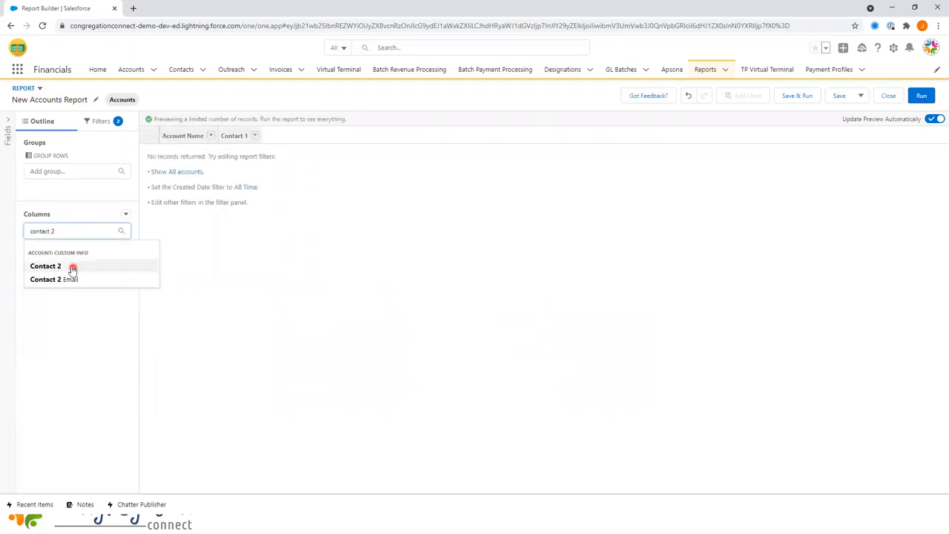
{"action": "left_click", "coordinate": [69, 266]}
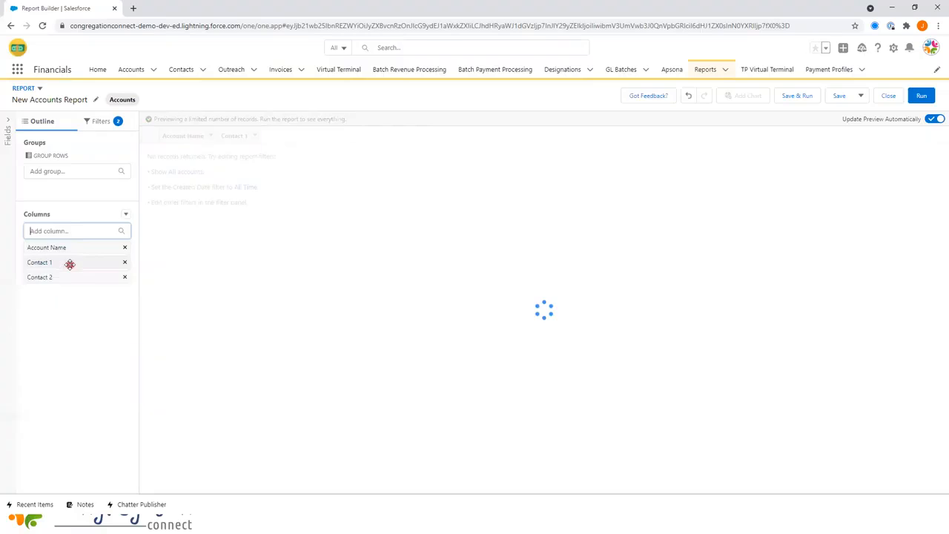
- Add the Total Remaining Balance column to the Accounts report
{"action": "left_click", "coordinate": [57, 230]}
{"action": "type", "text": "total remain"}
{"action": "left_click", "coordinate": [78, 267]}
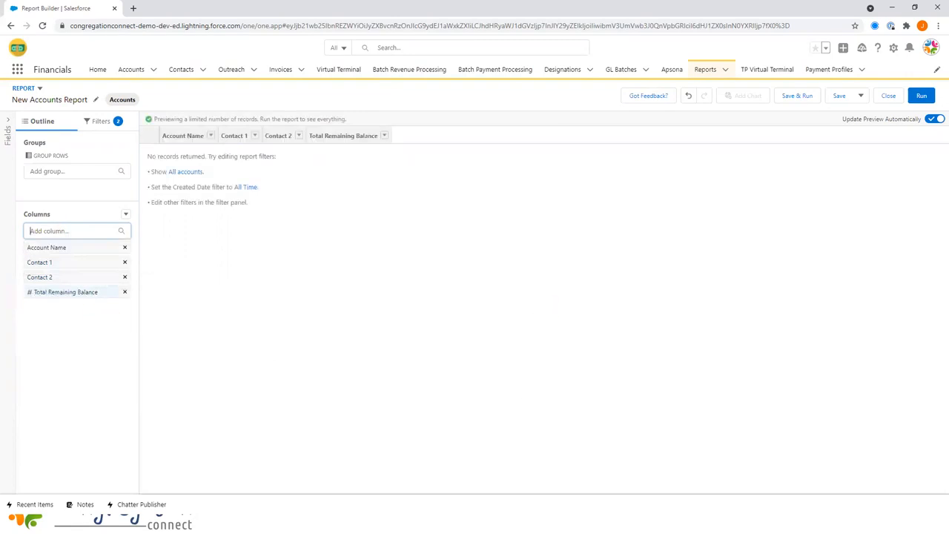
- Set the Show Me filter of the Accounts report to All accounts
{"action": "left_click", "coordinate": [97, 122]}
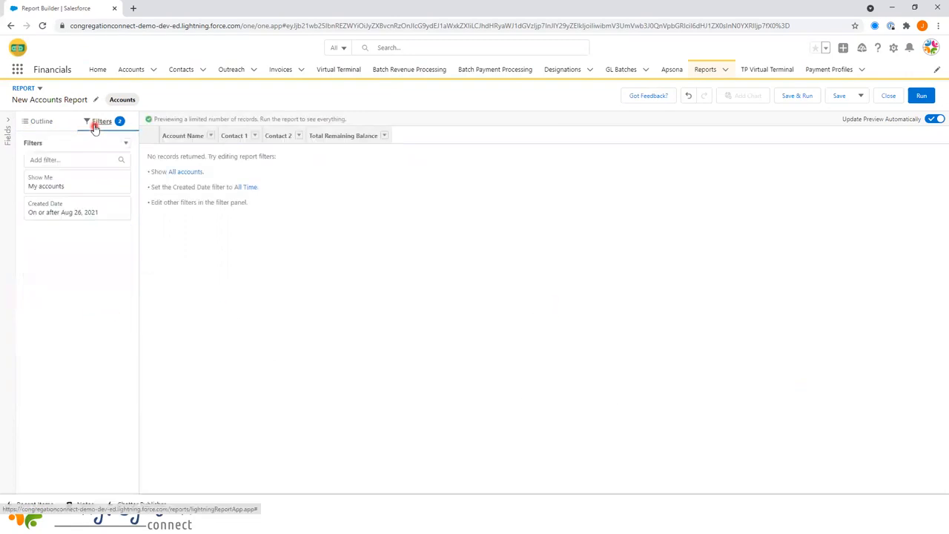
{"action": "left_click", "coordinate": [70, 183]}
{"action": "left_click", "coordinate": [178, 188]}
{"action": "left_click", "coordinate": [183, 242]}
{"action": "left_click", "coordinate": [289, 210]}
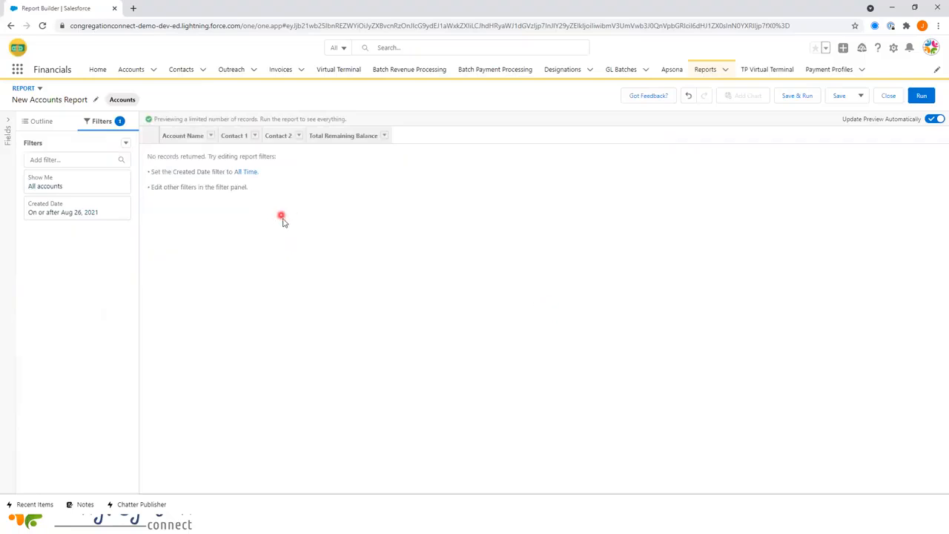
- Set the Created Date range of the Accounts report to All Time
{"action": "left_click", "coordinate": [28, 210]}
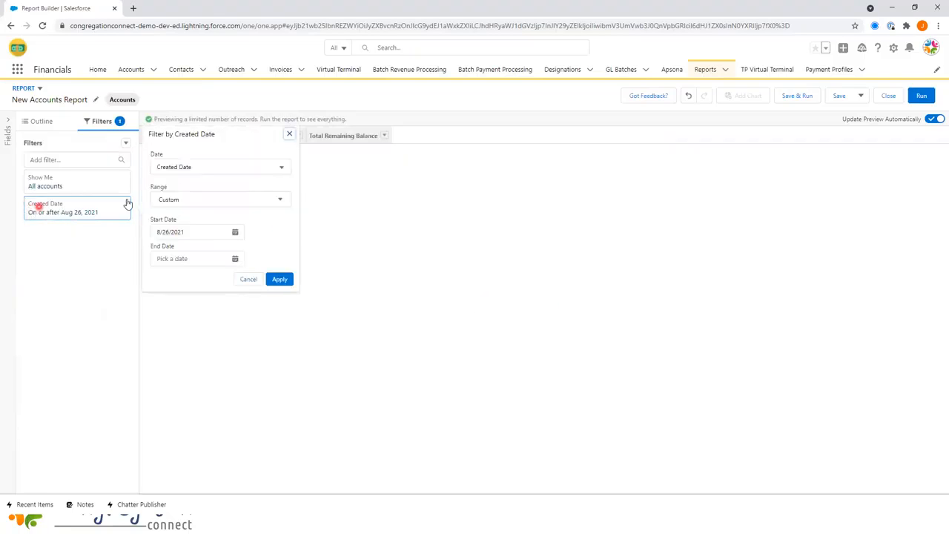
{"action": "left_click", "coordinate": [176, 201]}
{"action": "left_click", "coordinate": [181, 216]}
{"action": "left_click", "coordinate": [279, 234]}
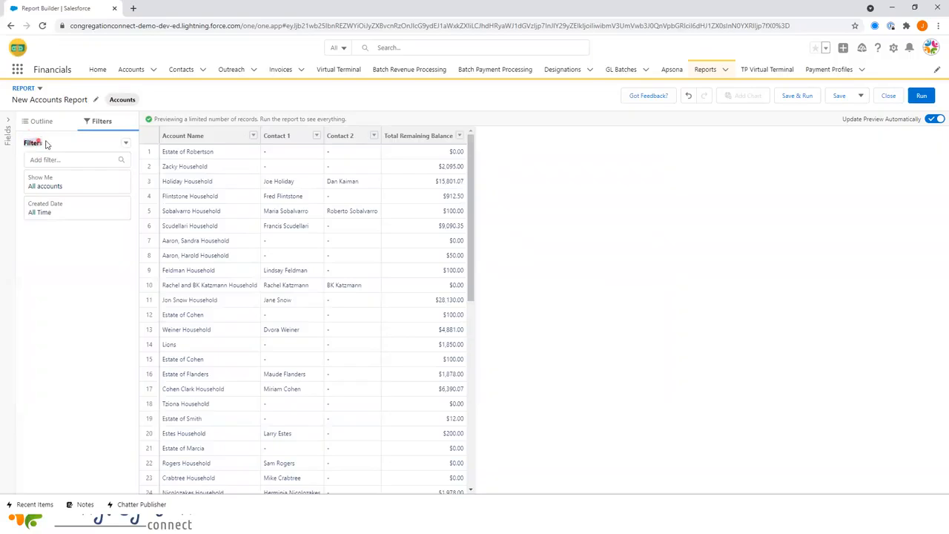
- Add a cross filter that shows Accounts without Transactions
{"action": "left_click", "coordinate": [125, 143]}
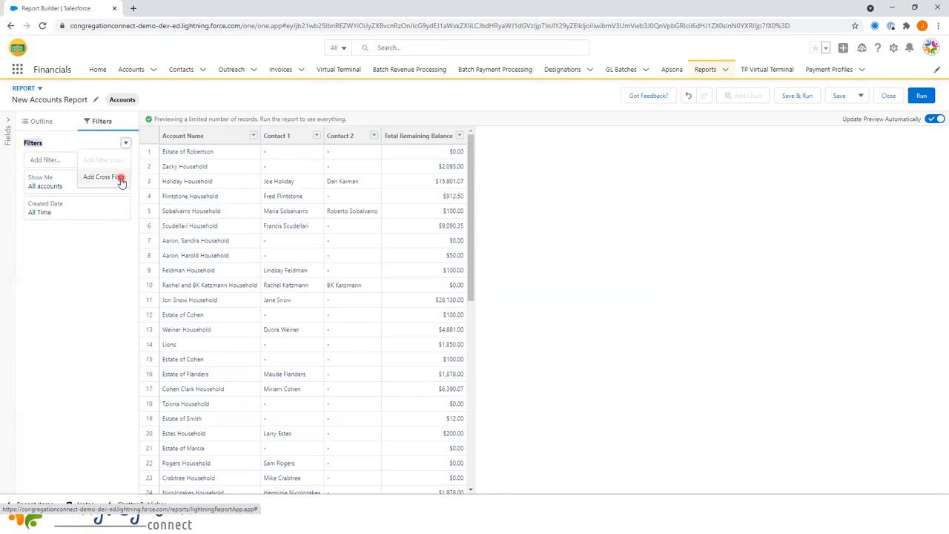
{"action": "left_click", "coordinate": [121, 178]}
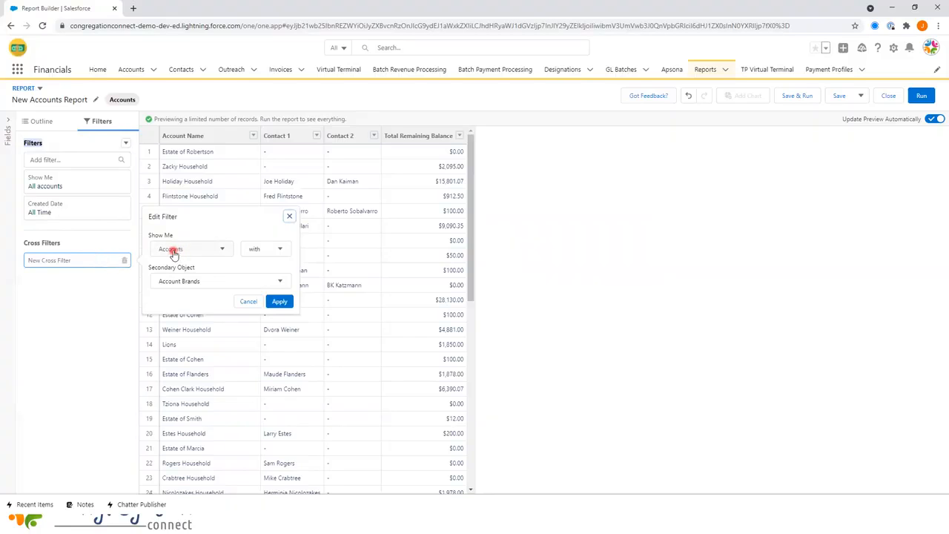
{"action": "left_click", "coordinate": [256, 248]}
{"action": "left_click", "coordinate": [254, 289]}
{"action": "left_click", "coordinate": [215, 286]}
{"action": "scroll", "coordinate": [197, 307], "scroll_direction": "down", "scroll_amount": 5}
{"action": "scroll", "coordinate": [197, 305], "scroll_direction": "down", "scroll_amount": 5}
{"action": "left_click", "coordinate": [199, 361]}
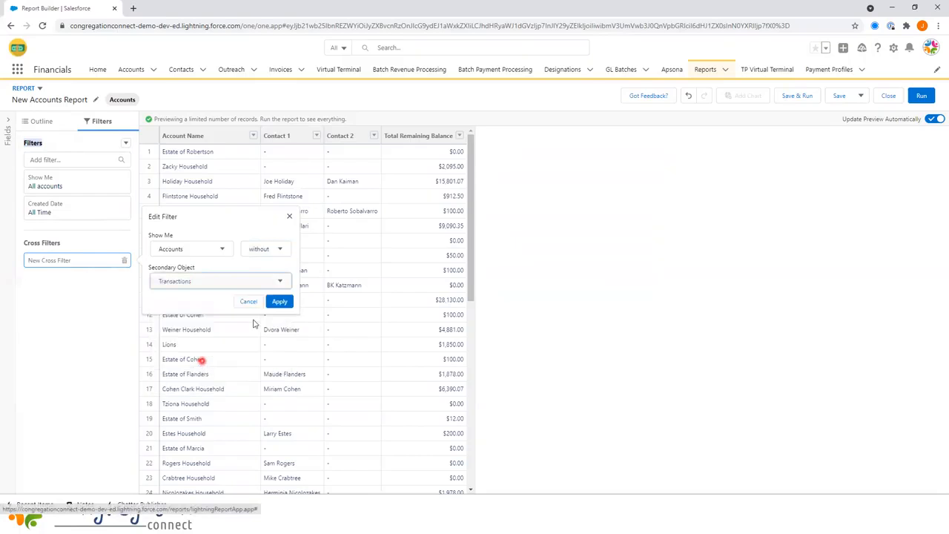
{"action": "left_click", "coordinate": [281, 302]}
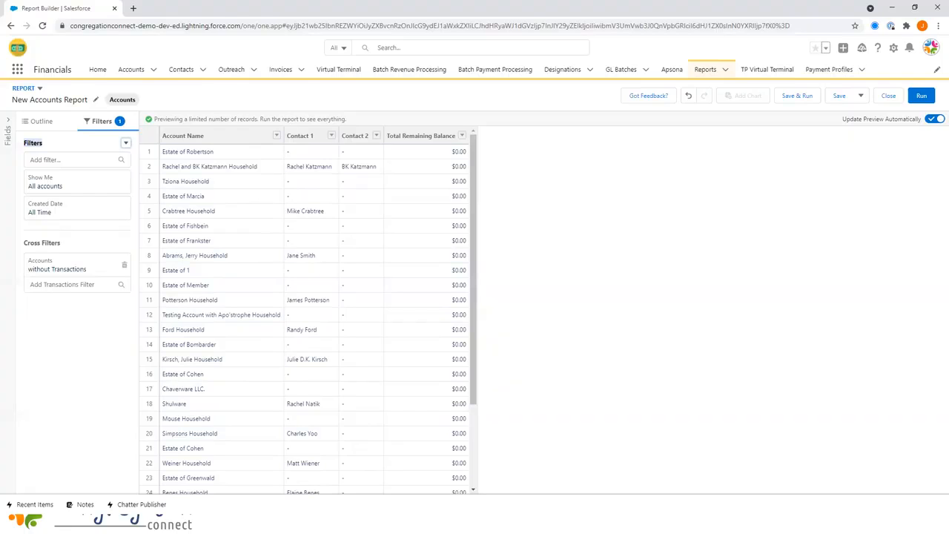
- Restrict the cross filter's transactions to those whose Transaction Type equals Posted Payment
{"action": "left_click", "coordinate": [67, 284]}
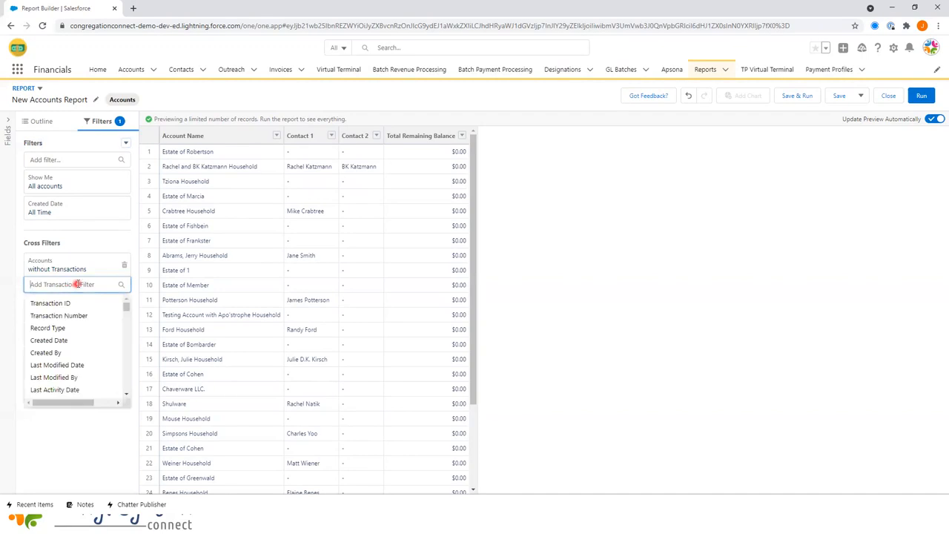
{"action": "type", "text": "transaction typ"}
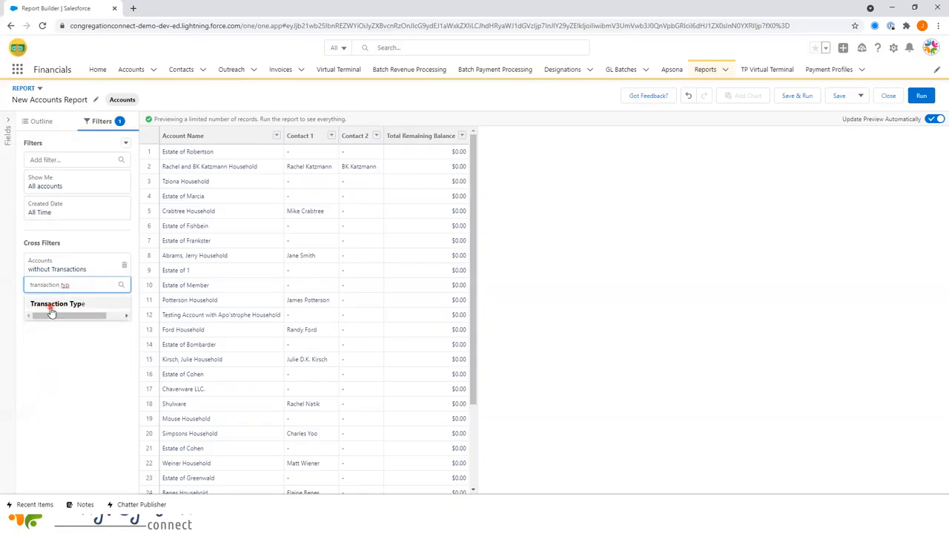
{"action": "left_click", "coordinate": [51, 305]}
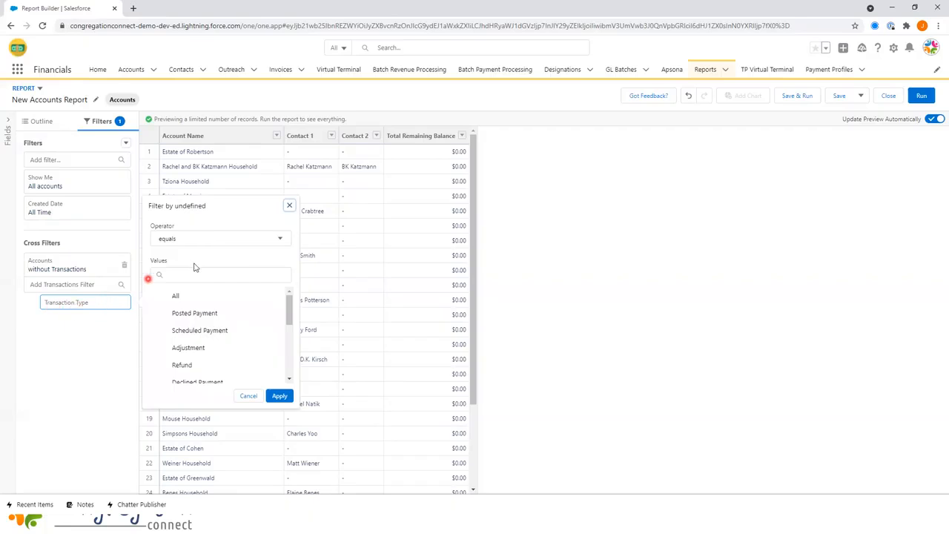
{"action": "left_click", "coordinate": [199, 313]}
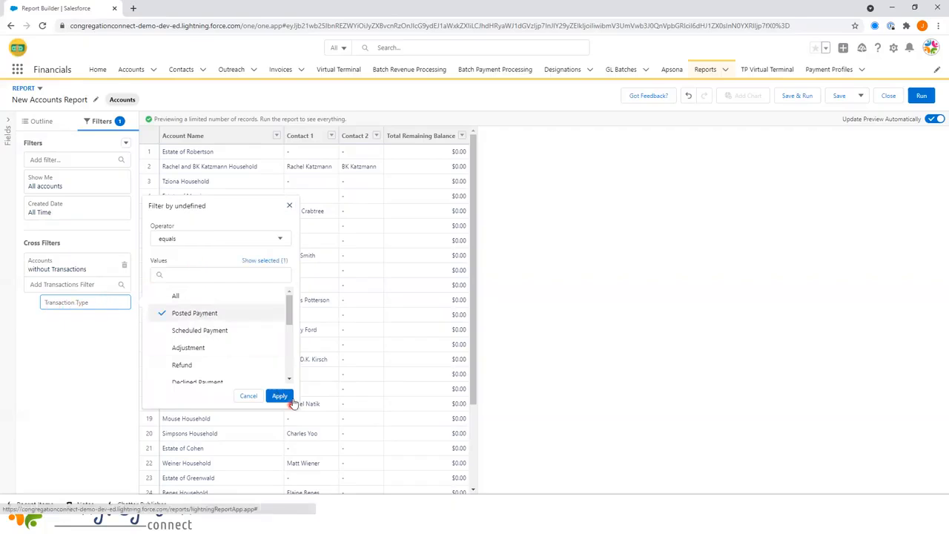
{"action": "left_click", "coordinate": [288, 398]}
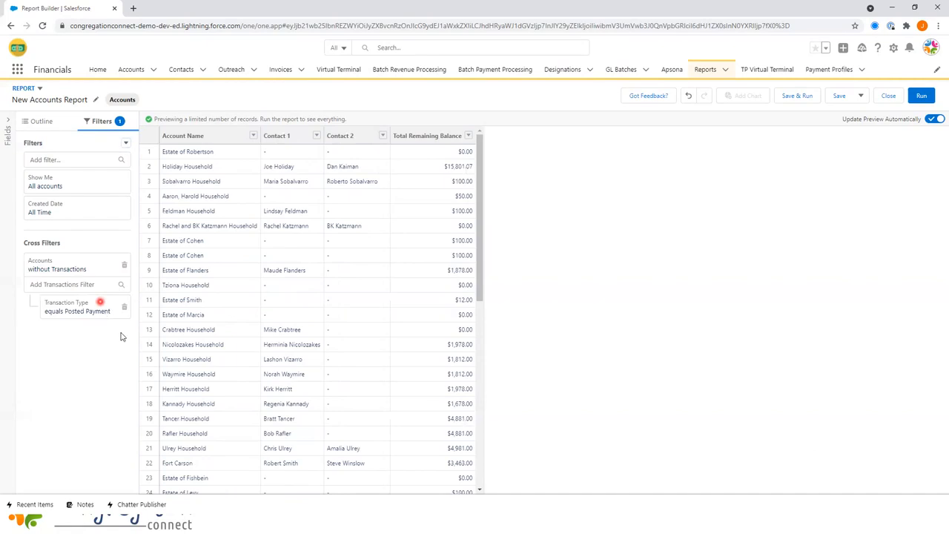
- Add a transactions filter under the cross filter where Date equals the relative date LAST 6 MONTHS
{"action": "left_click", "coordinate": [86, 285]}
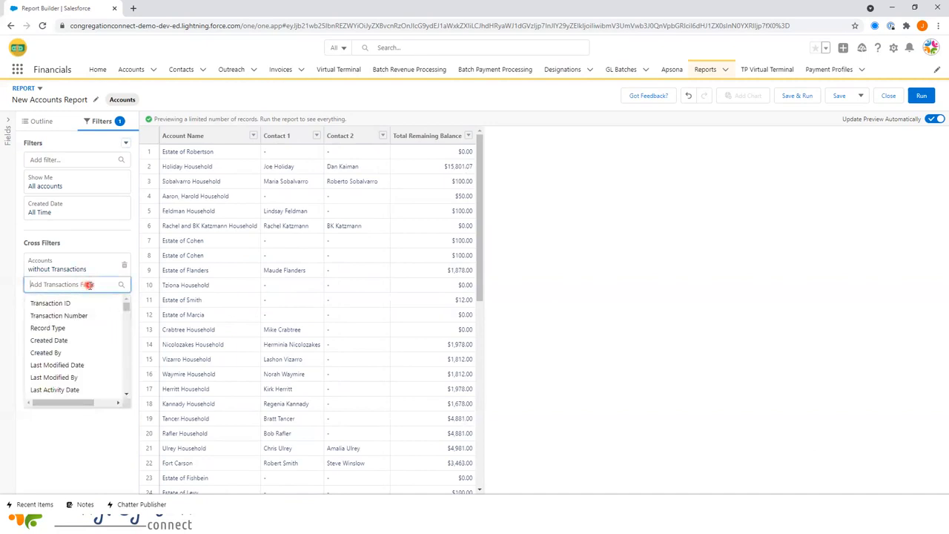
{"action": "type", "text": "date"}
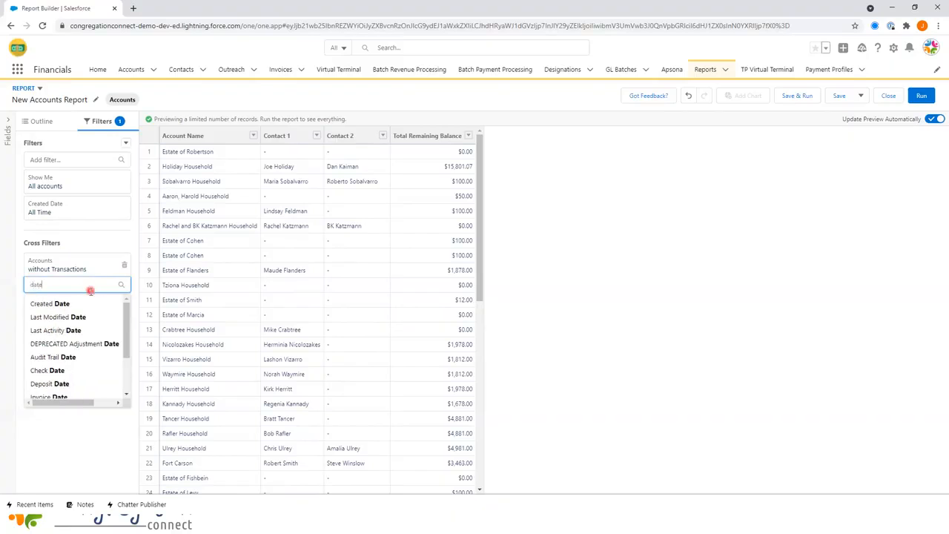
{"action": "scroll", "coordinate": [100, 312], "scroll_direction": "down", "scroll_amount": 2}
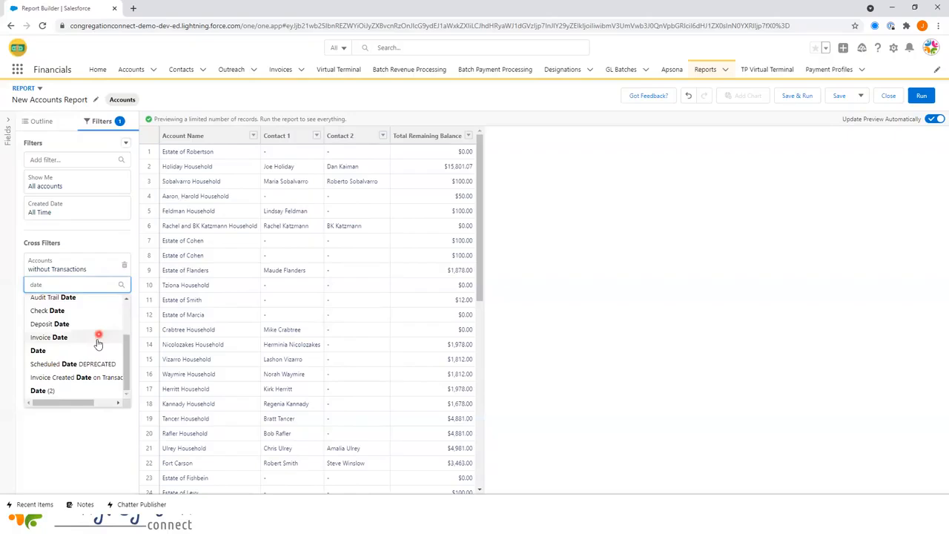
{"action": "left_click", "coordinate": [98, 350]}
{"action": "left_click", "coordinate": [198, 348]}
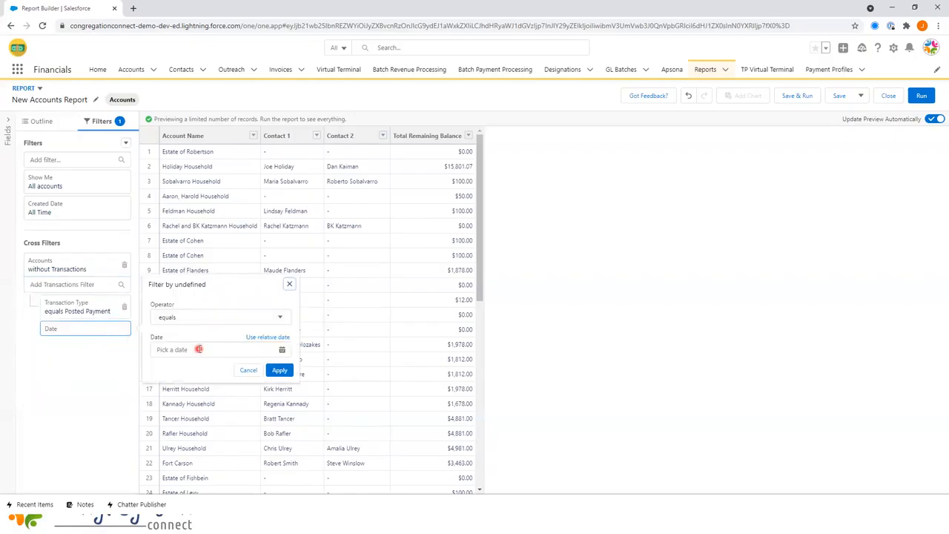
{"action": "left_click", "coordinate": [266, 349]}
{"action": "left_click", "coordinate": [283, 349]}
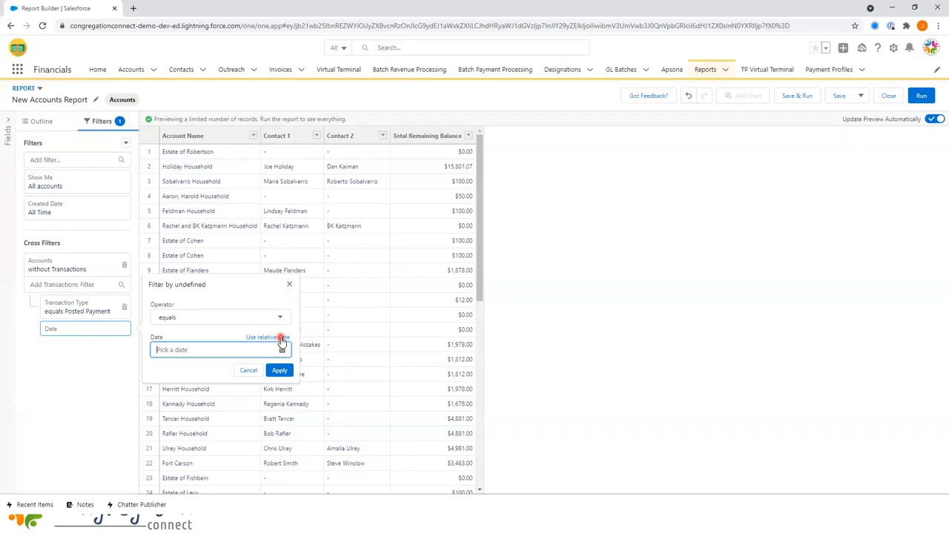
{"action": "left_click", "coordinate": [282, 338]}
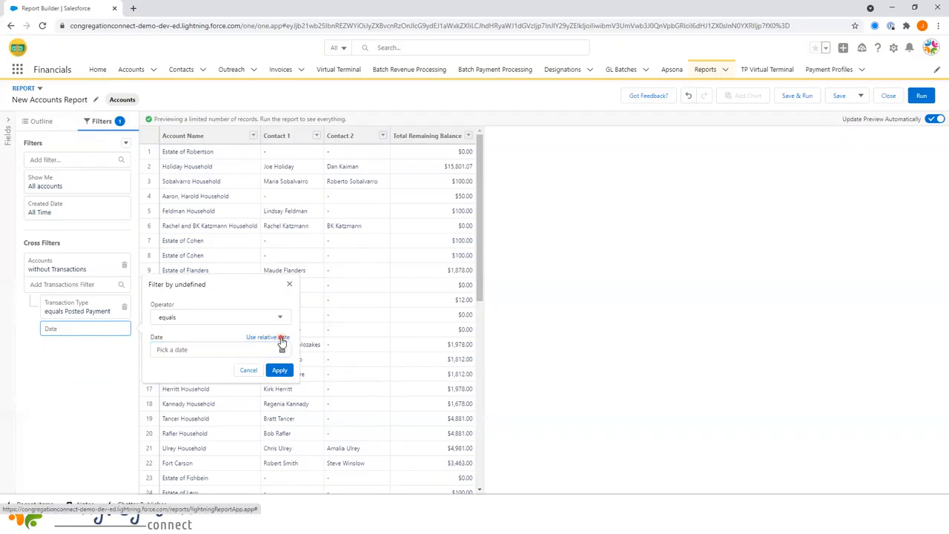
{"action": "left_click", "coordinate": [265, 348]}
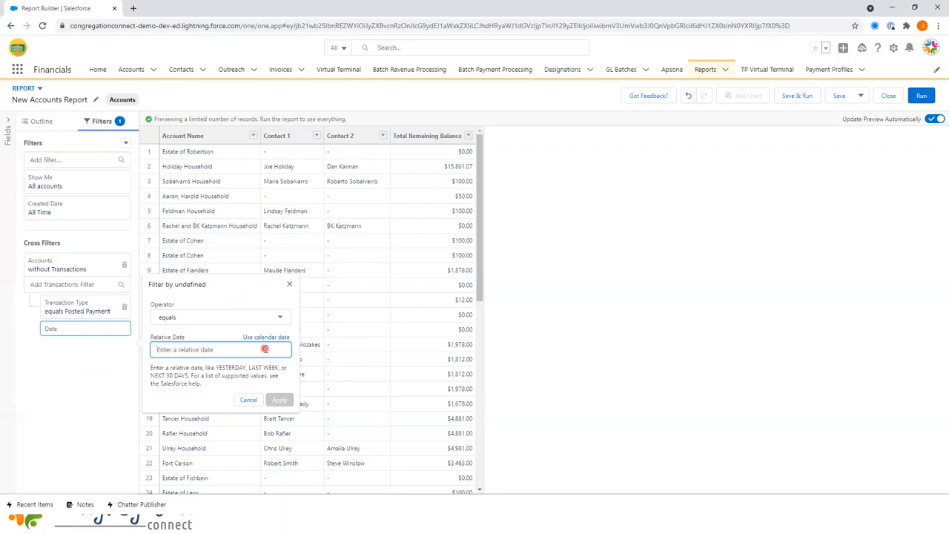
{"action": "type", "text": "LAST 6 MONTHS"}
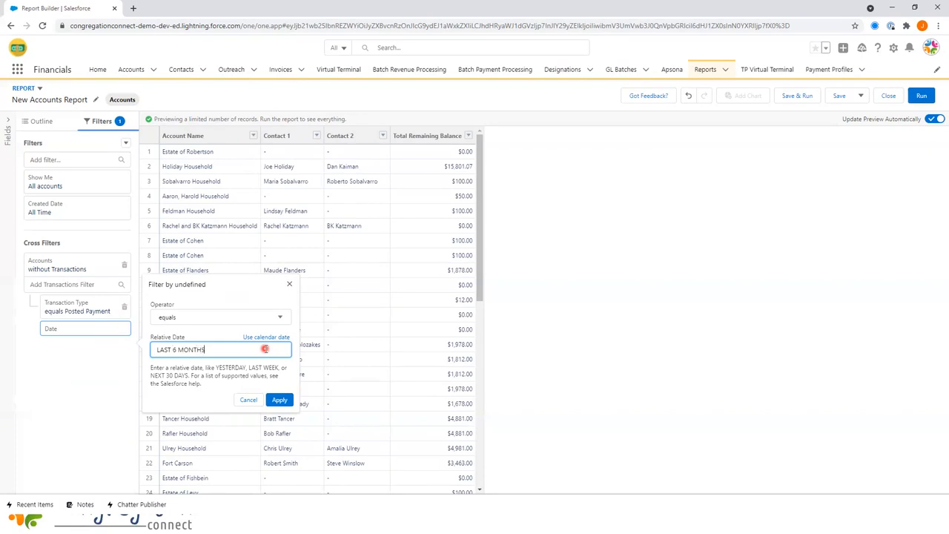
{"action": "left_click", "coordinate": [280, 400]}
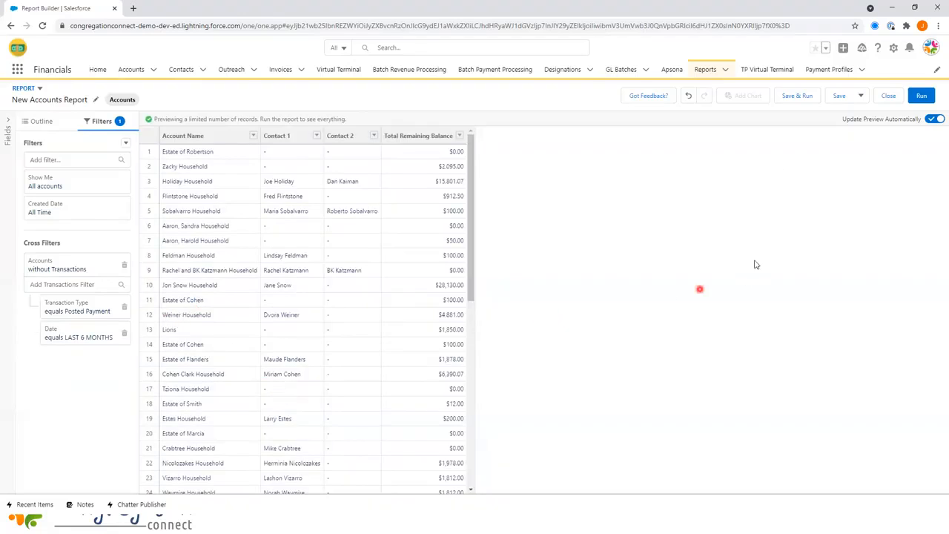
- Run the Accounts report and examine the listed accounts, their contacts and their remaining balances
{"action": "left_click", "coordinate": [928, 99]}
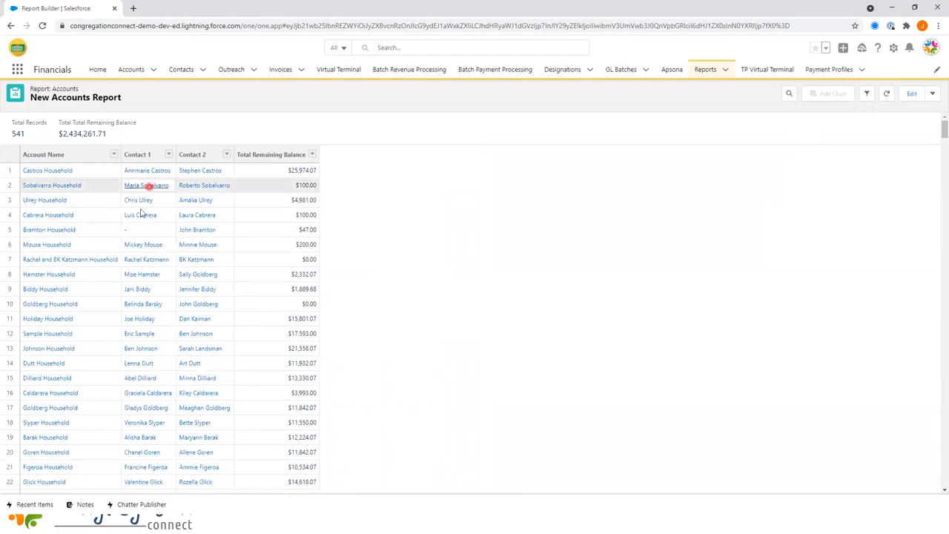
{"action": "scroll", "coordinate": [85, 182], "scroll_direction": "down", "scroll_amount": 2}
{"action": "scroll", "coordinate": [56, 258], "scroll_direction": "up", "scroll_amount": 2}
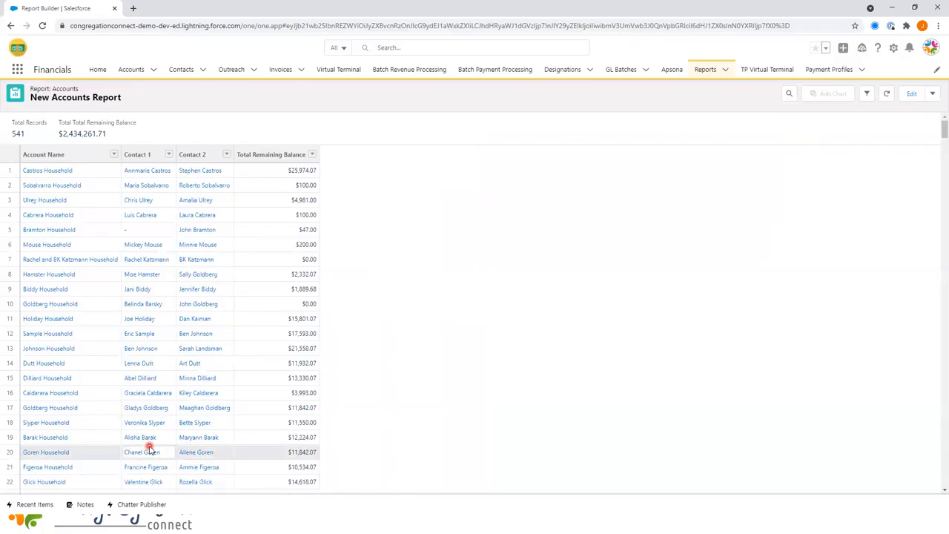
{"action": "scroll", "coordinate": [185, 404], "scroll_direction": "down", "scroll_amount": 2}
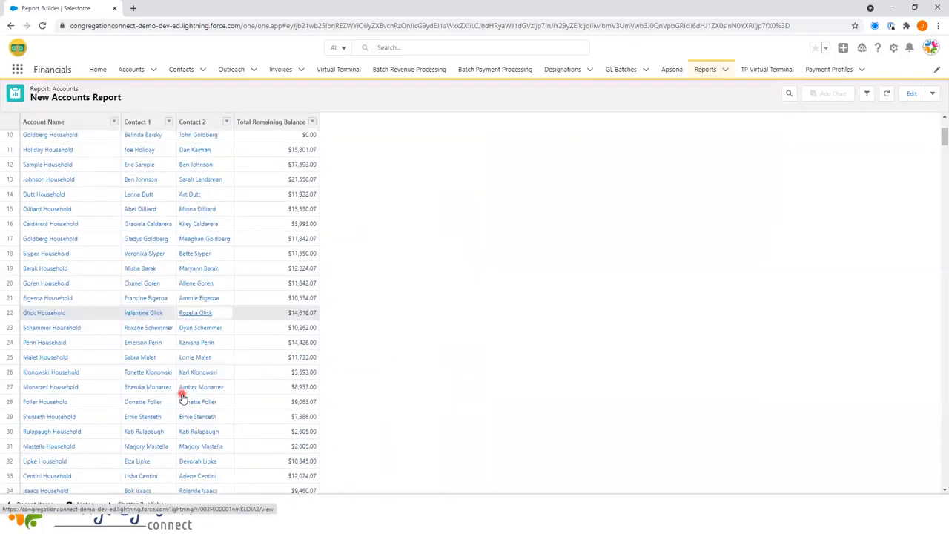
{"action": "scroll", "coordinate": [183, 394], "scroll_direction": "up", "scroll_amount": 2}
{"action": "scroll", "coordinate": [191, 410], "scroll_direction": "down", "scroll_amount": 5}
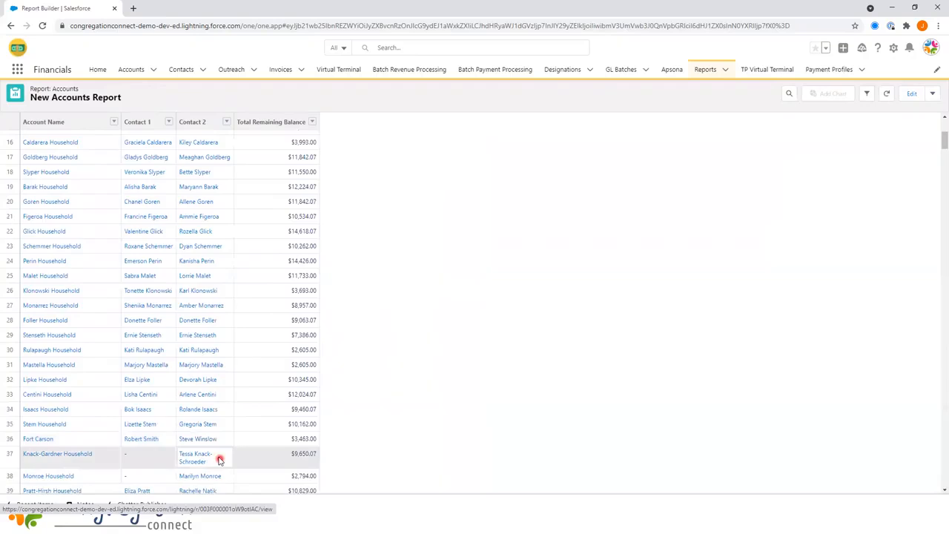
{"action": "scroll", "coordinate": [165, 395], "scroll_direction": "up", "scroll_amount": 5}
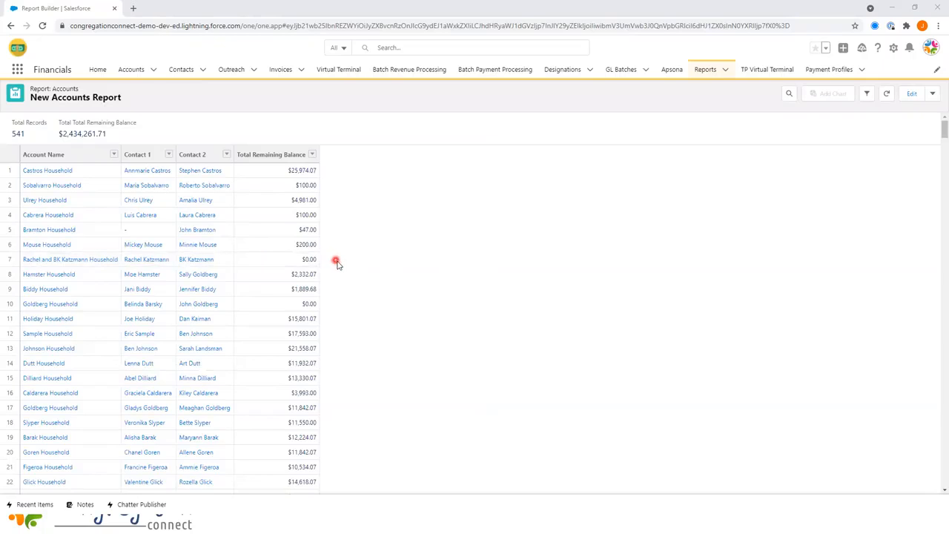
{"action": "scroll", "coordinate": [312, 267], "scroll_direction": "down", "scroll_amount": 5}
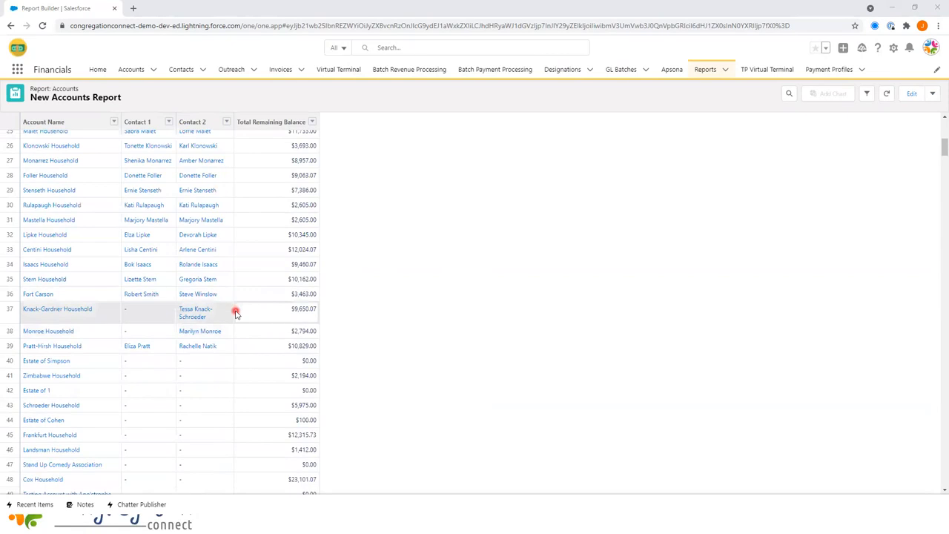
{"action": "scroll", "coordinate": [227, 209], "scroll_direction": "down", "scroll_amount": 3}
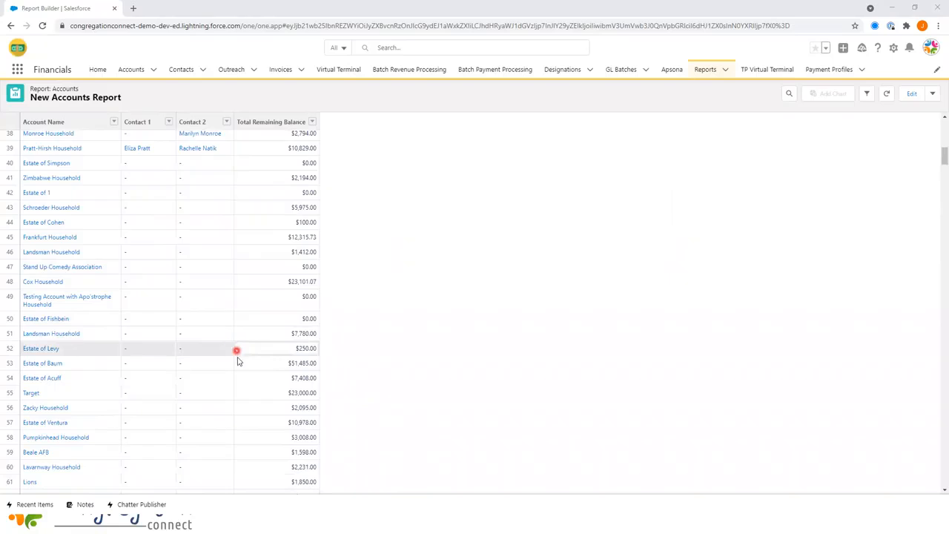
{"action": "scroll", "coordinate": [235, 355], "scroll_direction": "down", "scroll_amount": 4}
{"action": "scroll", "coordinate": [238, 363], "scroll_direction": "up", "scroll_amount": 12}
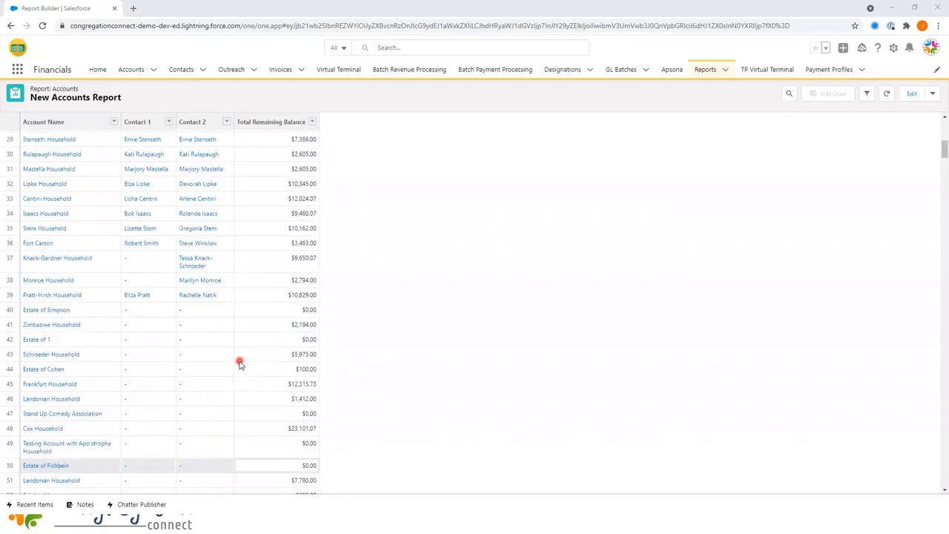
- Edit the Accounts report to add a filter where Total Remaining Balance is greater than 0
{"action": "left_click", "coordinate": [917, 95]}
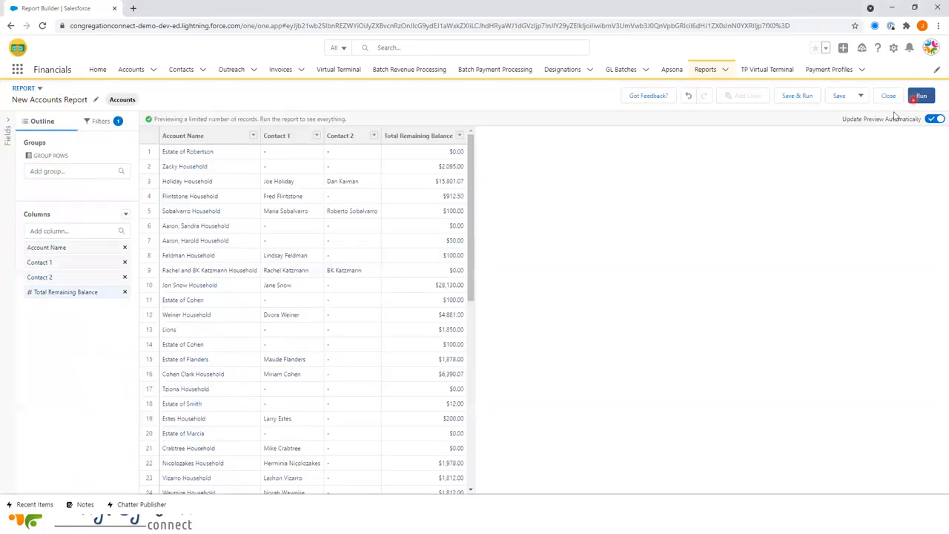
{"action": "left_click", "coordinate": [100, 124]}
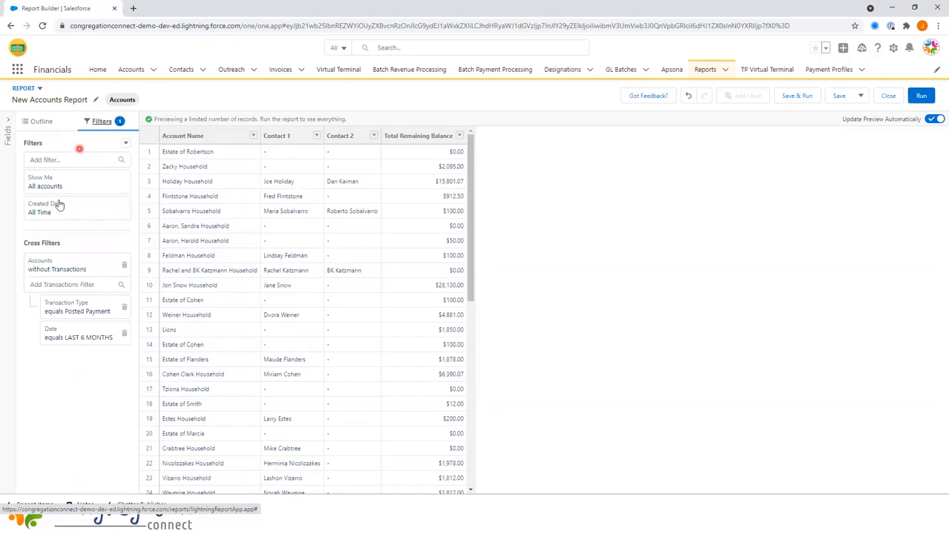
{"action": "left_click", "coordinate": [74, 284]}
{"action": "left_click", "coordinate": [92, 160]}
{"action": "type", "text": "total remai"}
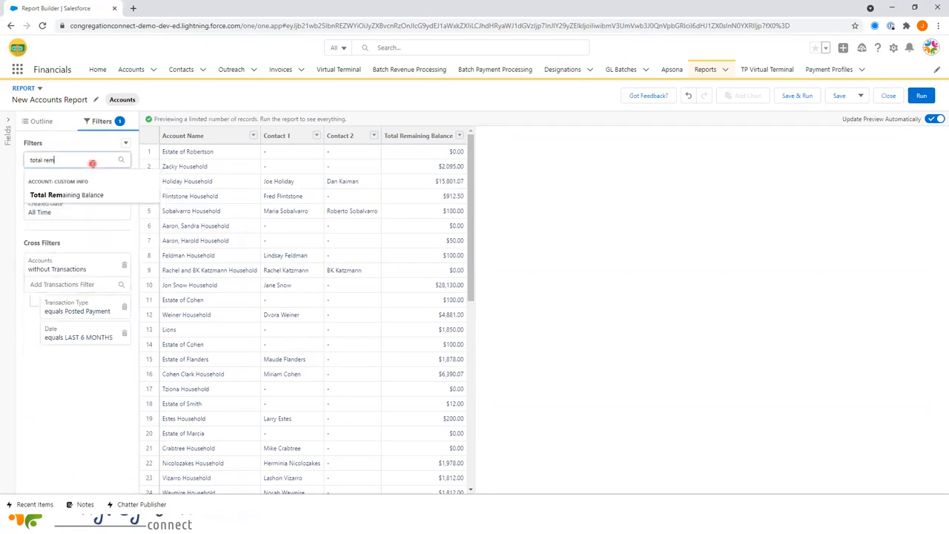
{"action": "left_click", "coordinate": [81, 194]}
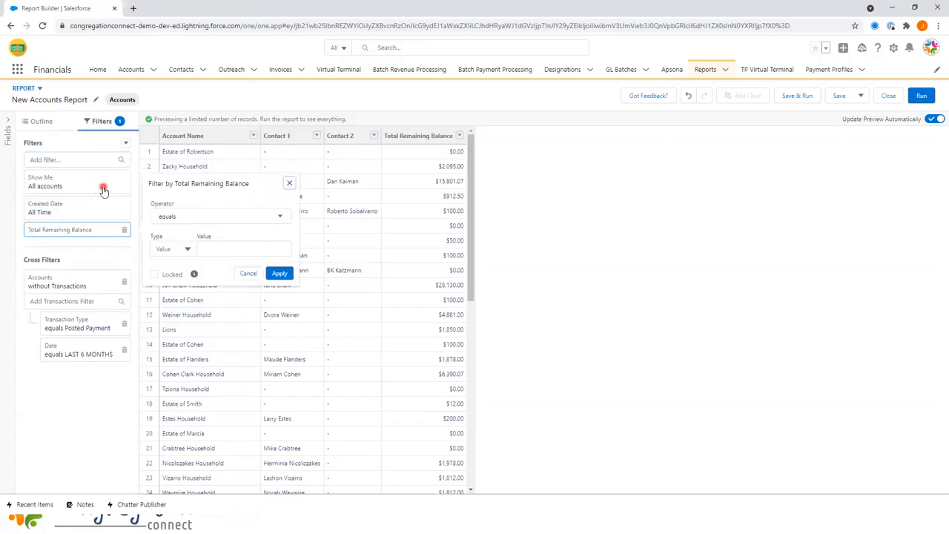
{"action": "left_click", "coordinate": [204, 217]}
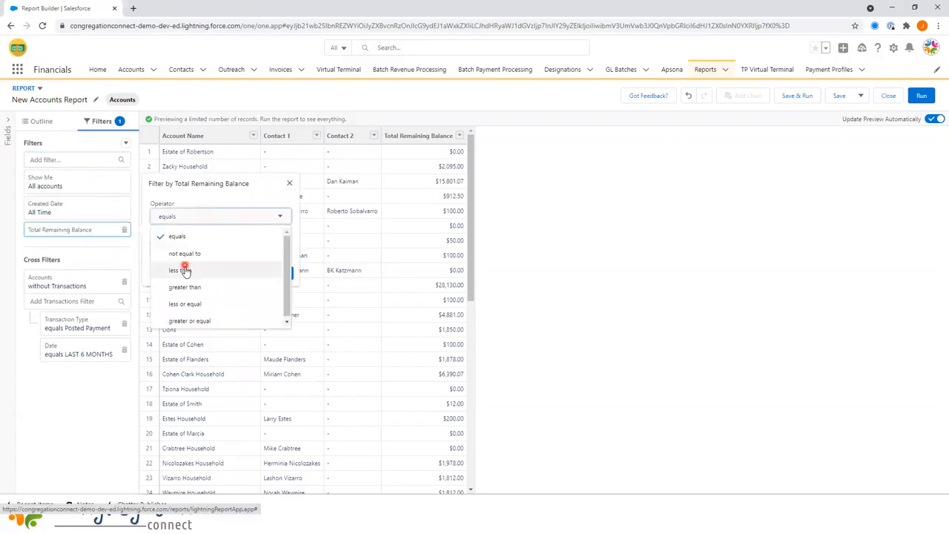
{"action": "left_click", "coordinate": [191, 290]}
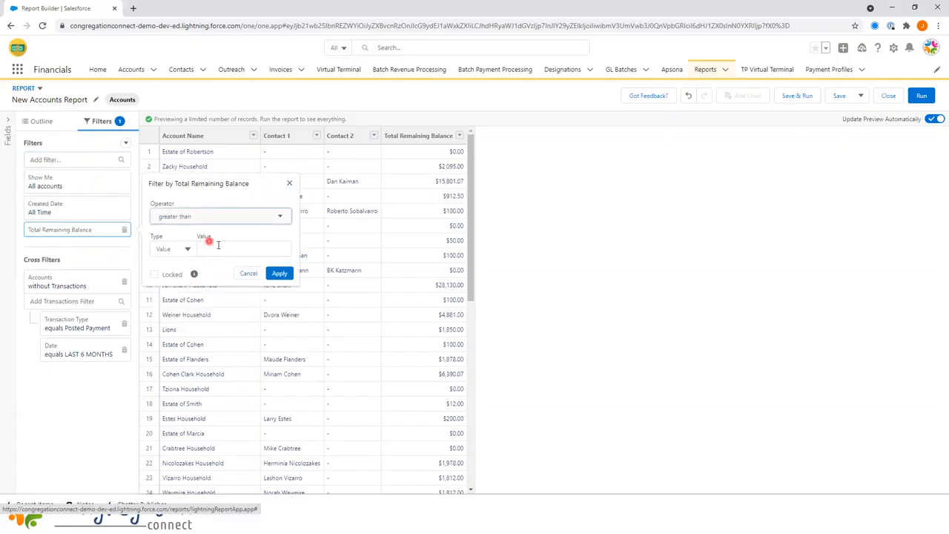
{"action": "left_click", "coordinate": [210, 245]}
{"action": "type", "text": "0"}
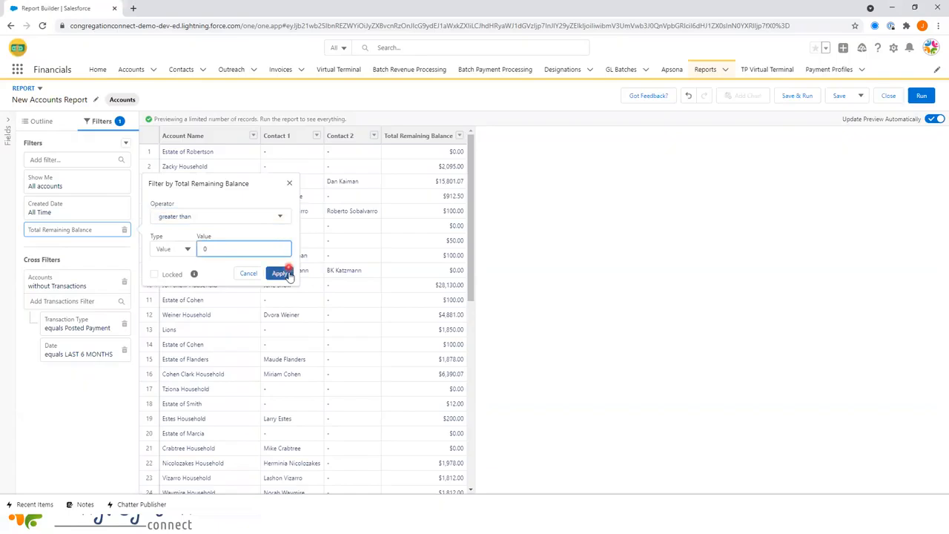
{"action": "left_click", "coordinate": [280, 273]}
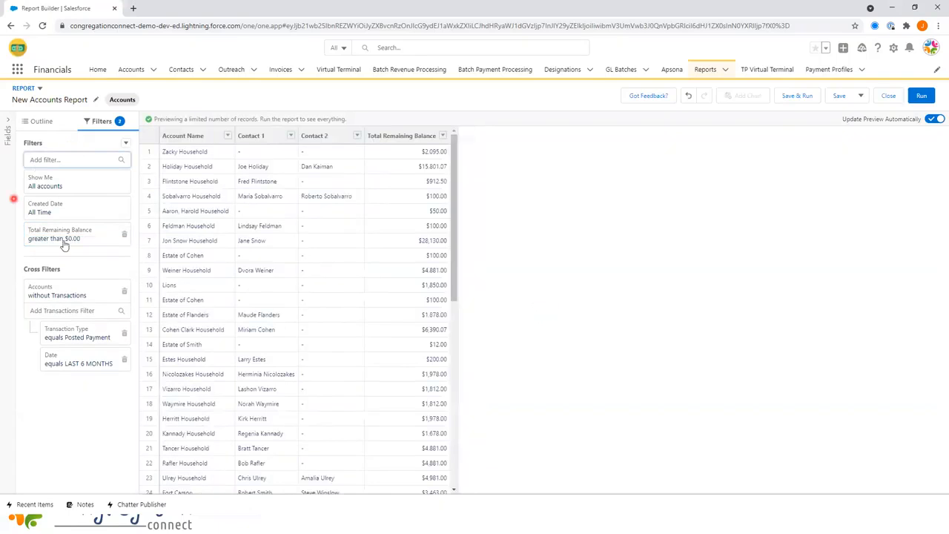
{"action": "left_click", "coordinate": [45, 160]}
{"action": "left_click", "coordinate": [87, 259]}
- Rerun the Accounts report with the balance filter applied and look through the resulting account list
{"action": "left_click", "coordinate": [920, 95]}
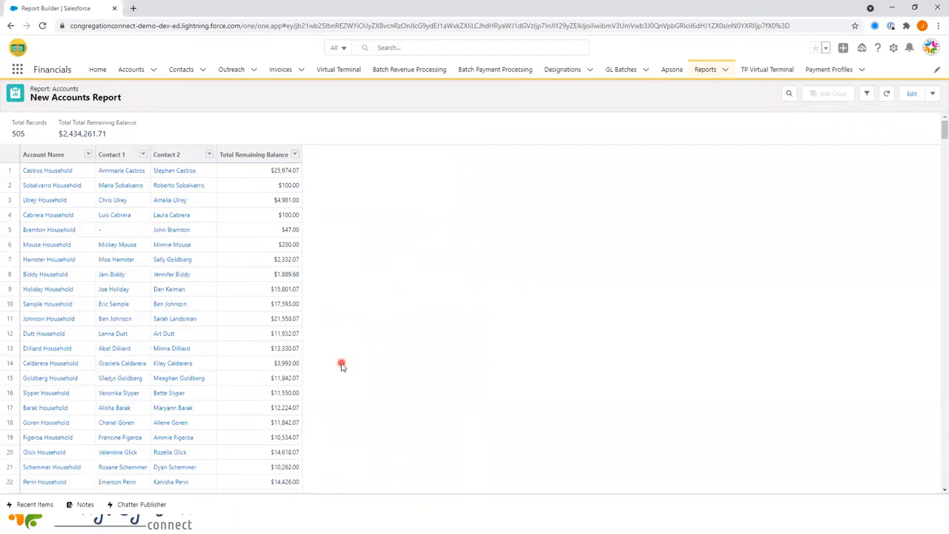
{"action": "scroll", "coordinate": [341, 363], "scroll_direction": "down", "scroll_amount": 3}
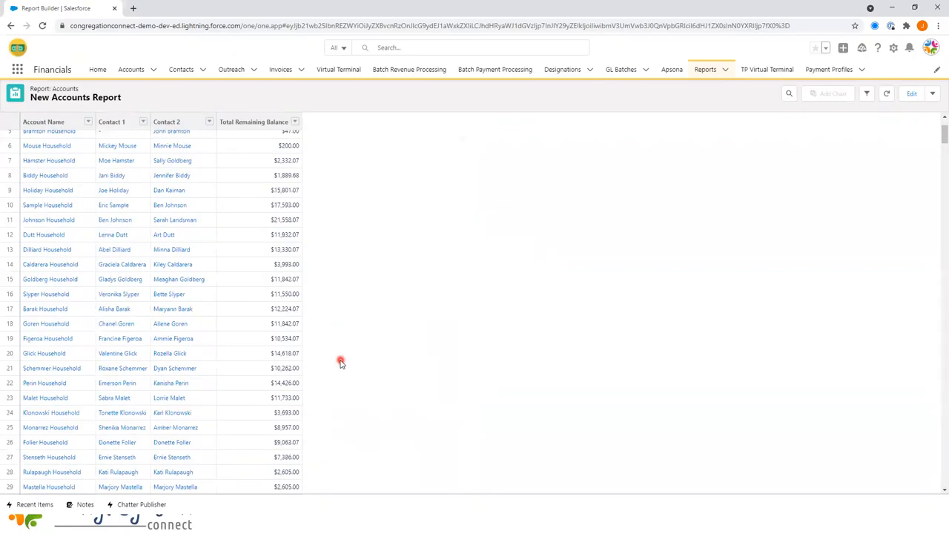
{"action": "scroll", "coordinate": [341, 363], "scroll_direction": "down", "scroll_amount": 15}
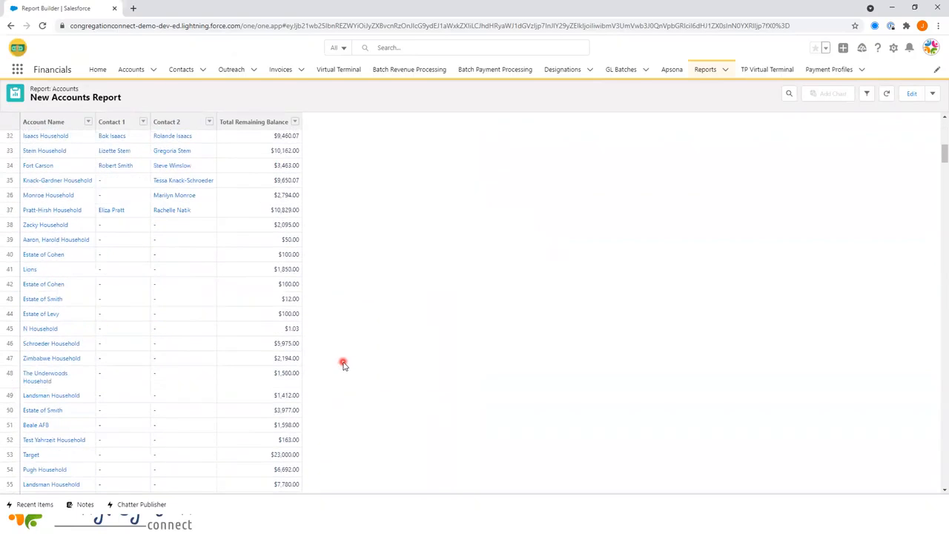
{"action": "scroll", "coordinate": [343, 364], "scroll_direction": "down", "scroll_amount": 15}
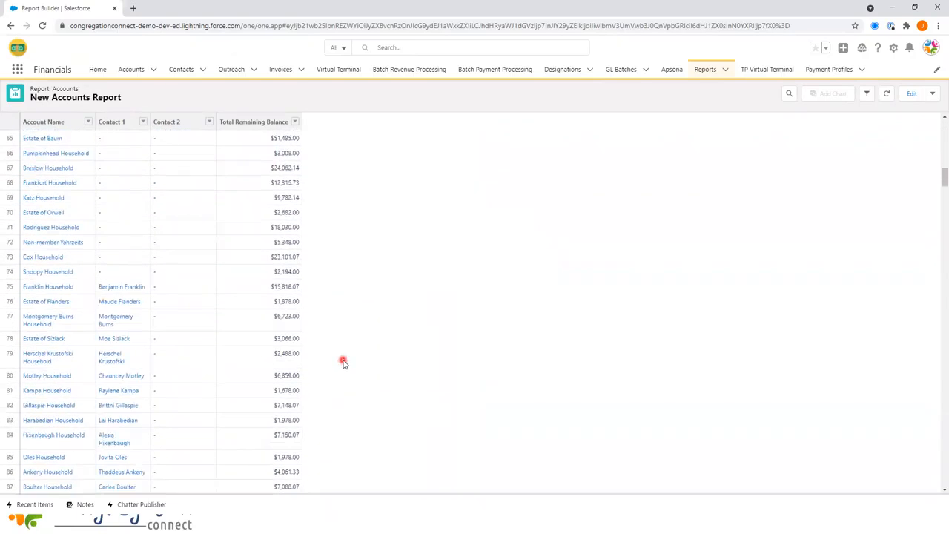
{"action": "scroll", "coordinate": [344, 361], "scroll_direction": "down", "scroll_amount": 15}
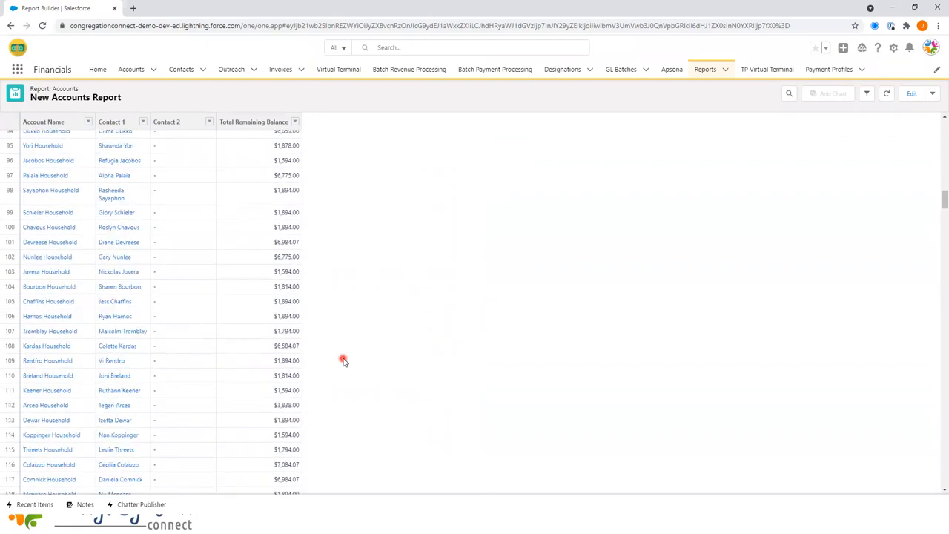
- Examine the accounts and remaining balances further down the filtered Accounts report
{"action": "scroll", "coordinate": [343, 361], "scroll_direction": "down", "scroll_amount": 12}
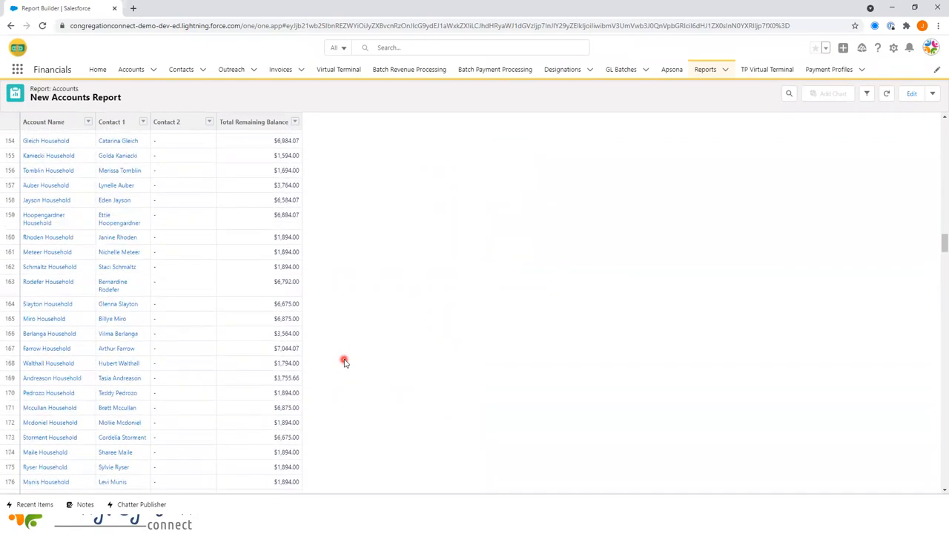
{"action": "scroll", "coordinate": [344, 364], "scroll_direction": "down", "scroll_amount": 20}
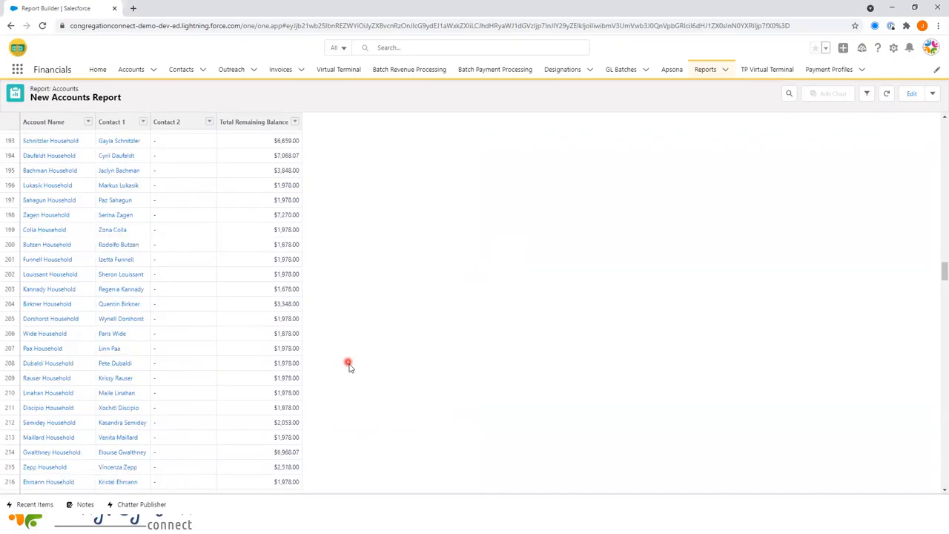
{"action": "scroll", "coordinate": [351, 366], "scroll_direction": "down", "scroll_amount": 20}
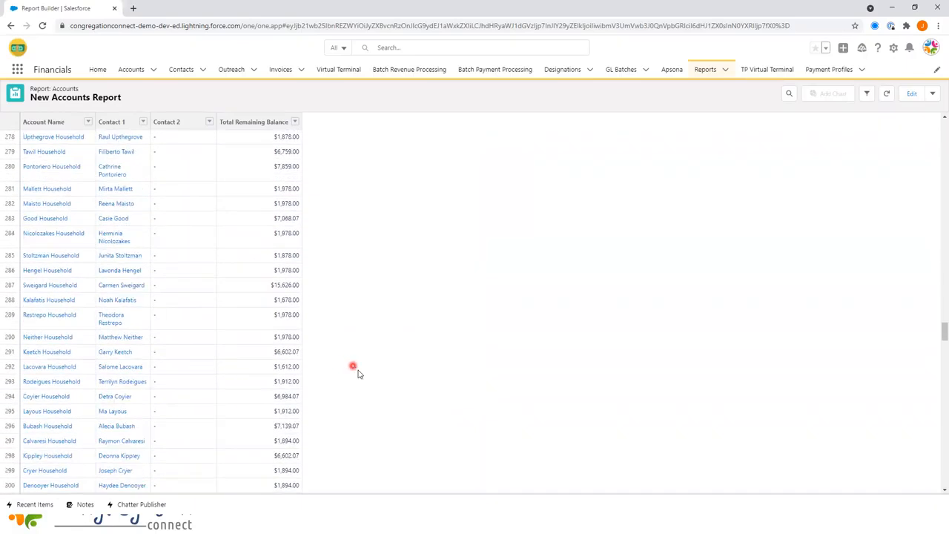
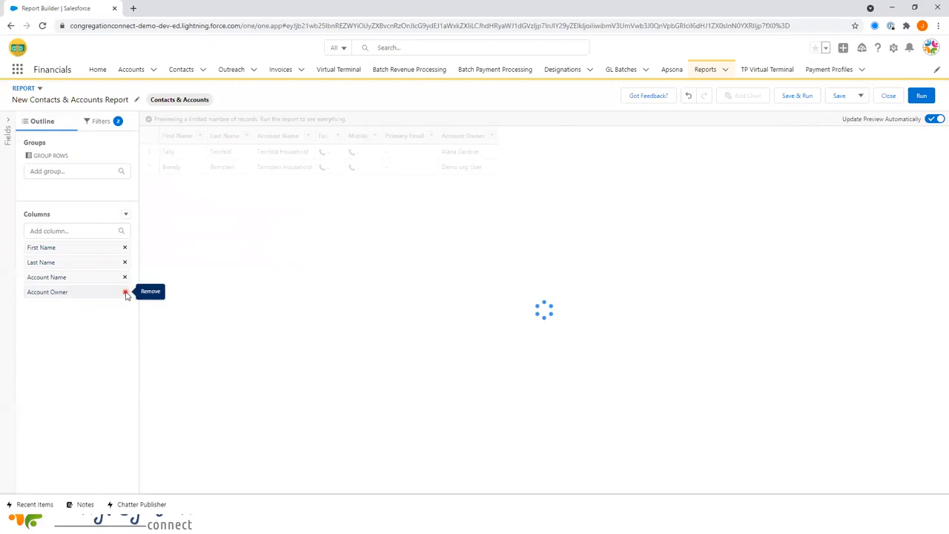
- Add the Date of Birth column to the Contacts & Accounts report
{"action": "left_click", "coordinate": [69, 230]}
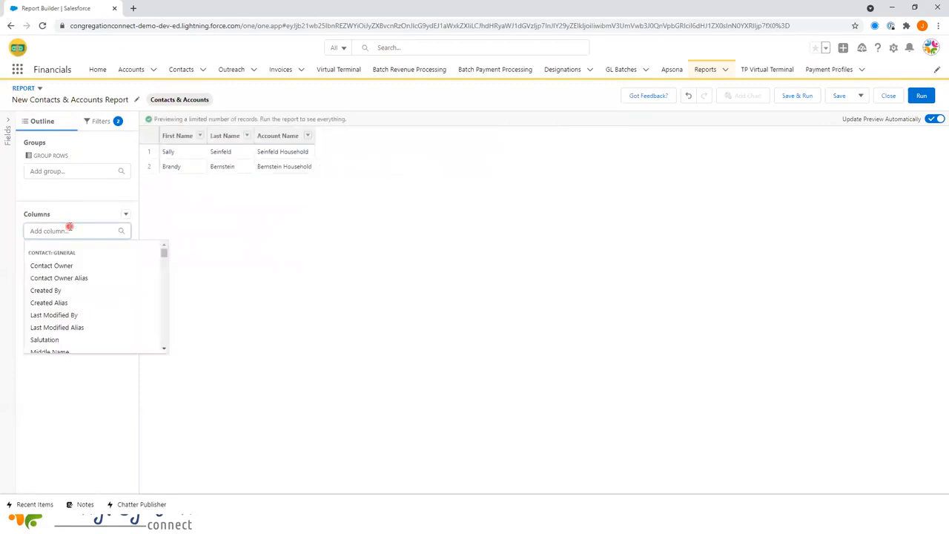
{"action": "type", "text": "dat"}
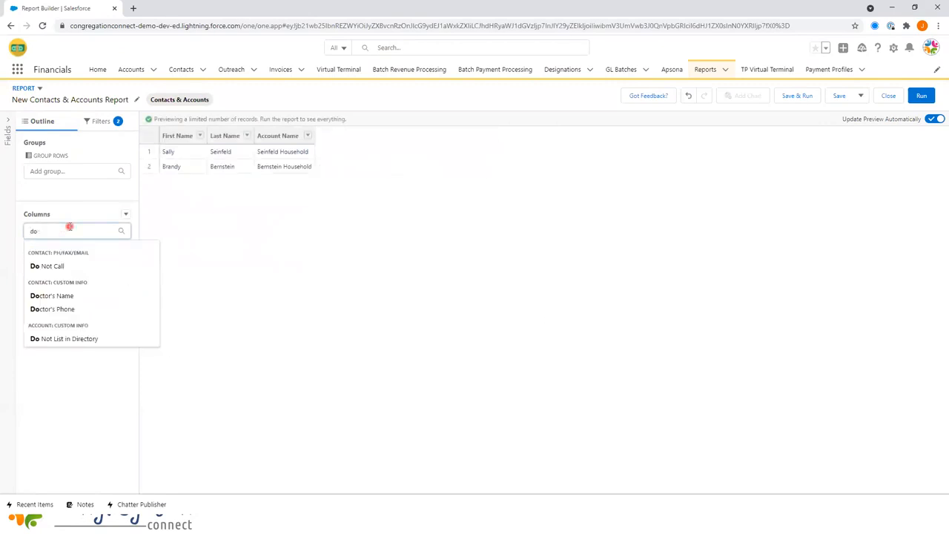
{"action": "type", "text": "e of"}
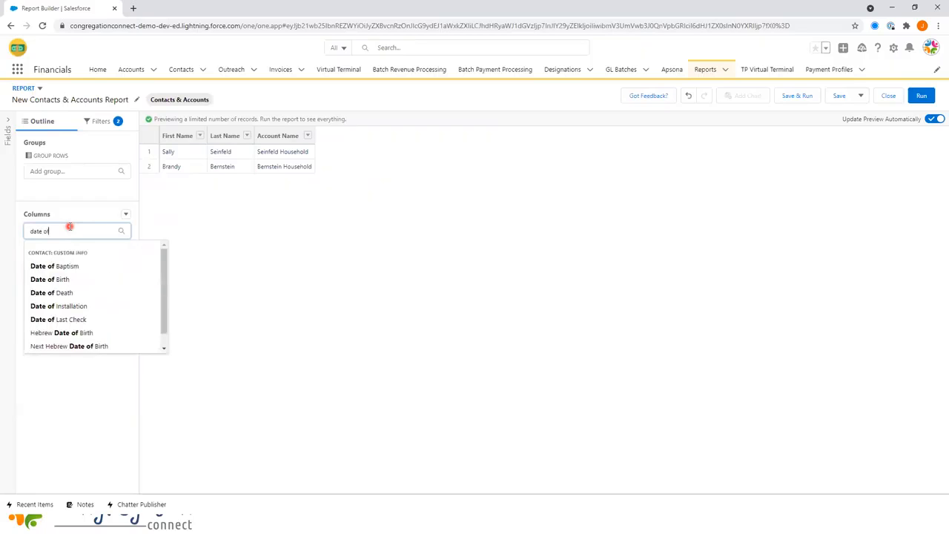
{"action": "type", "text": "bir"}
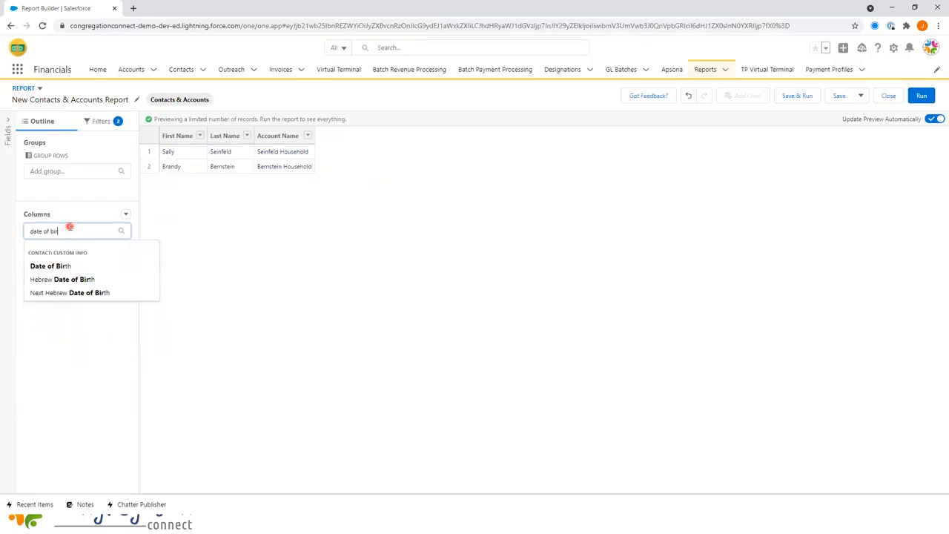
{"action": "left_click", "coordinate": [66, 266]}
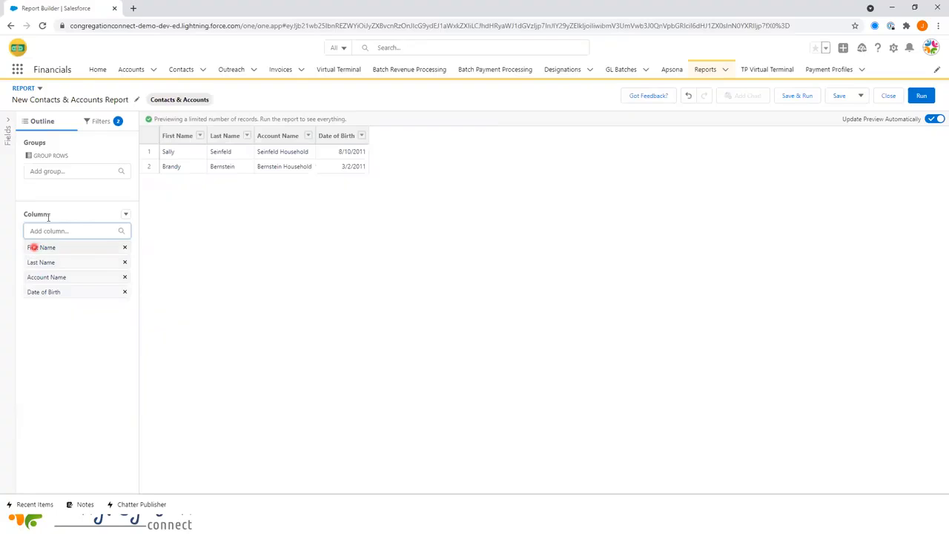
- Add the Age and Contact Type columns to the Contacts & Accounts report
{"action": "type", "text": "age"}
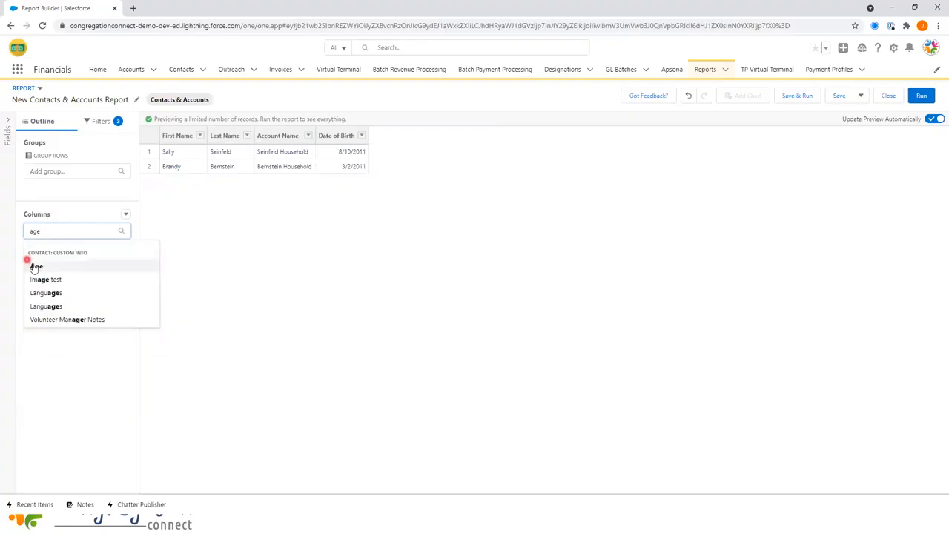
{"action": "left_click", "coordinate": [35, 265]}
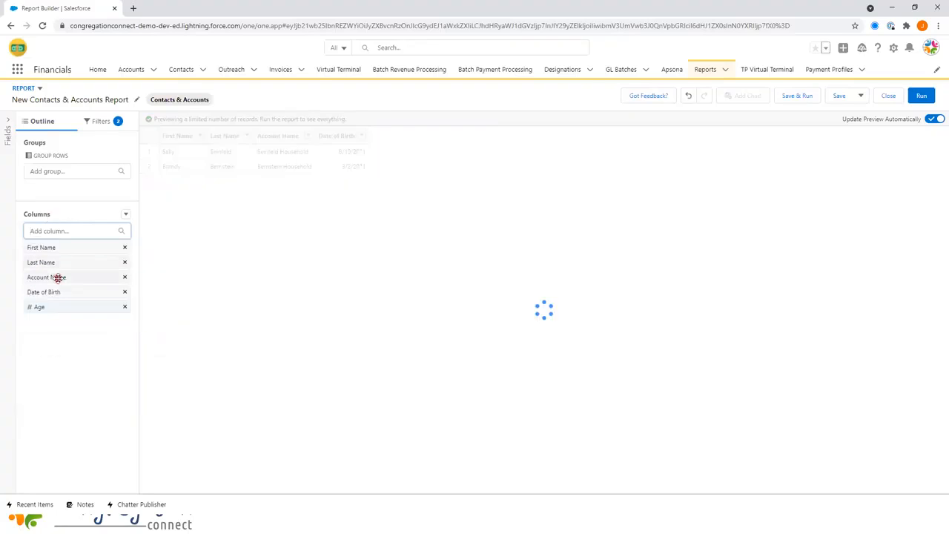
{"action": "left_click", "coordinate": [56, 228]}
{"action": "type", "text": "contact ty"}
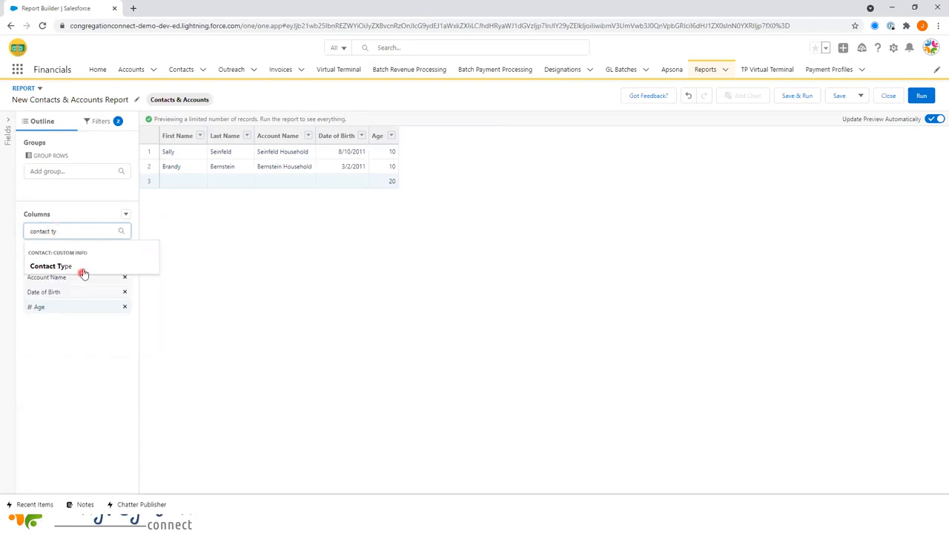
{"action": "left_click", "coordinate": [82, 269]}
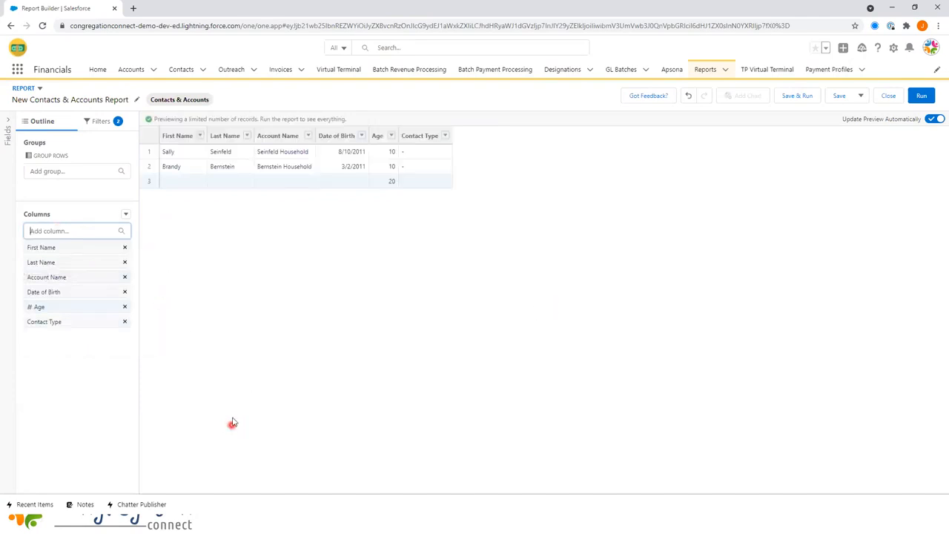
- Set the report's Show Me filter to All accounts
{"action": "left_click", "coordinate": [101, 121]}
{"action": "left_click", "coordinate": [77, 186]}
{"action": "left_click", "coordinate": [178, 186]}
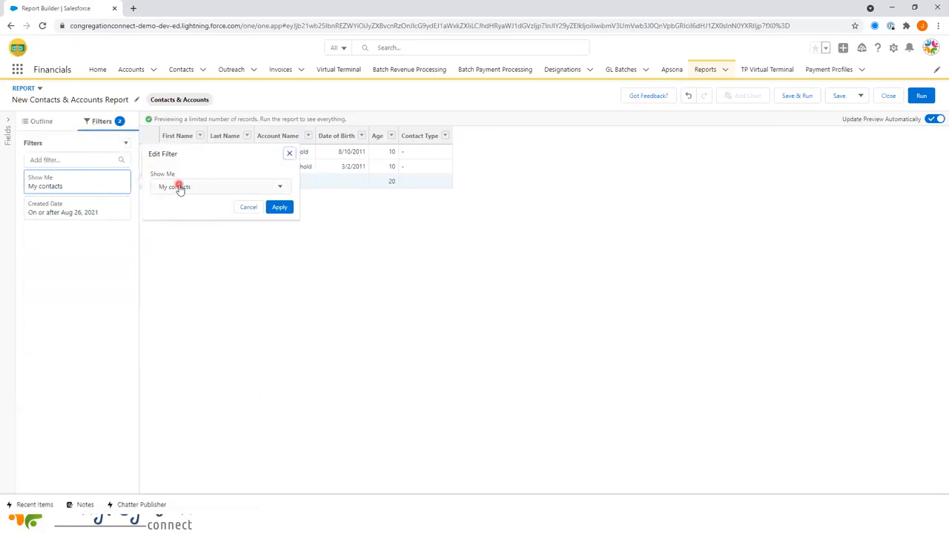
{"action": "left_click", "coordinate": [185, 259]}
{"action": "left_click", "coordinate": [286, 206]}
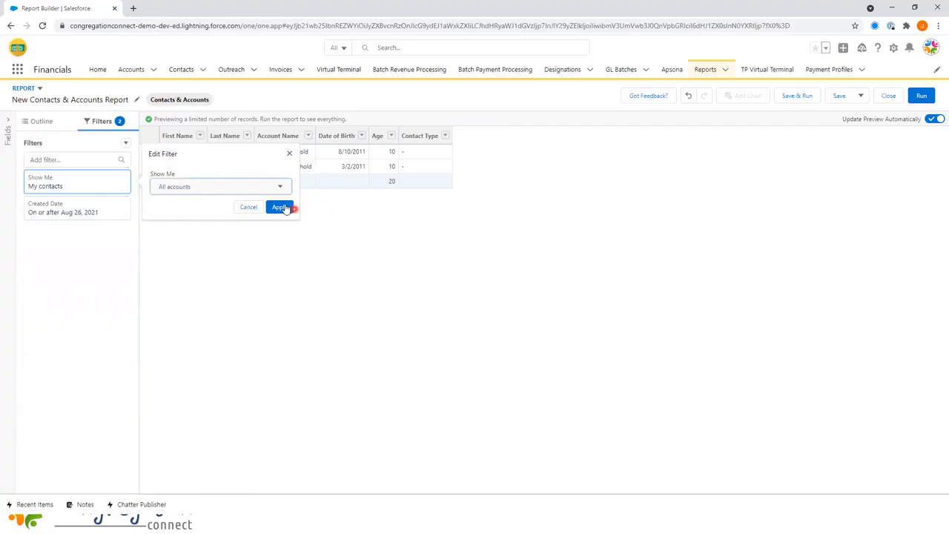
- Set the Created Date filter's range to All Time
{"action": "left_click", "coordinate": [97, 207]}
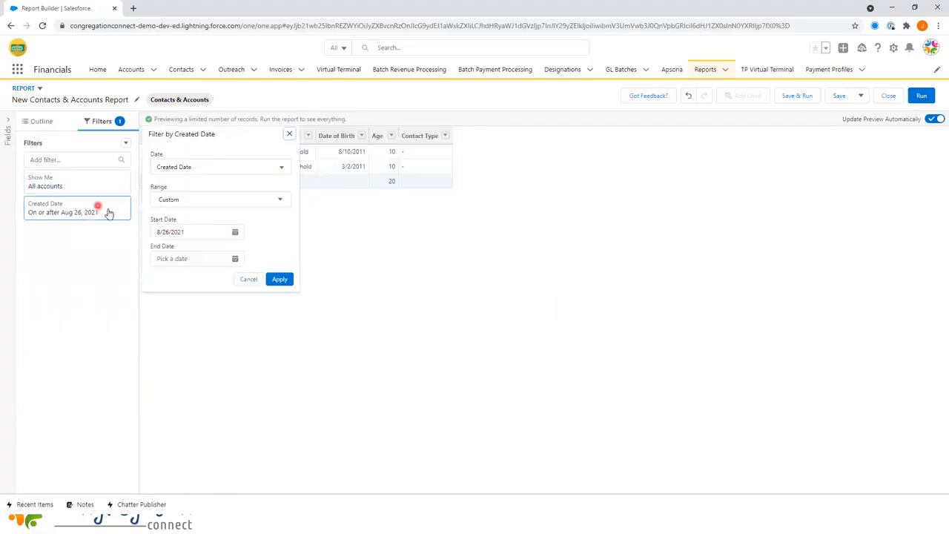
{"action": "left_click", "coordinate": [227, 200]}
{"action": "left_click", "coordinate": [181, 218]}
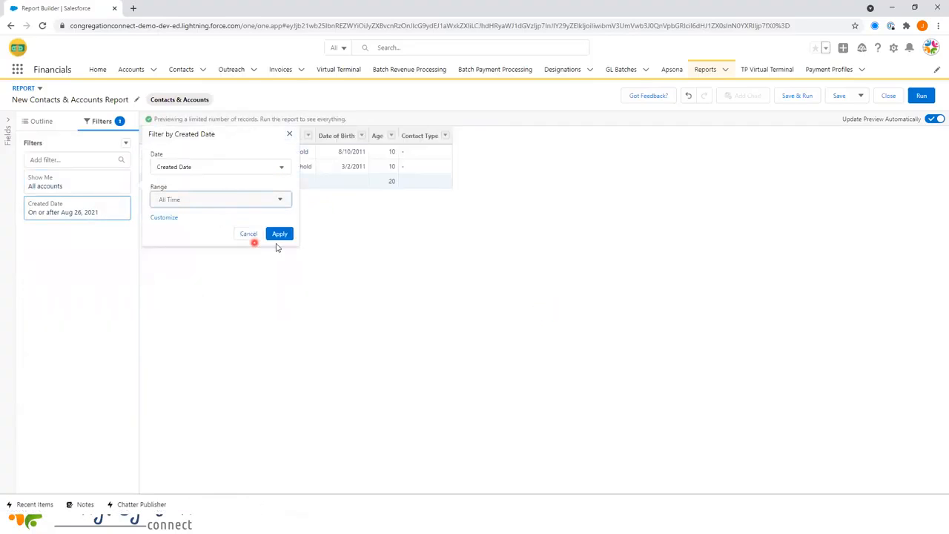
{"action": "left_click", "coordinate": [284, 237]}
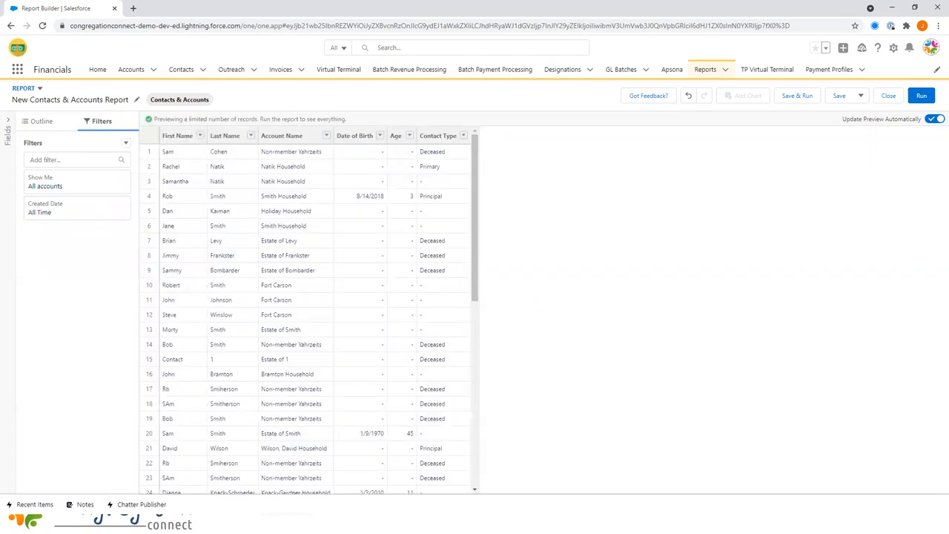
- Add a filter to the Contacts & Accounts report where Is Member equals True
{"action": "left_click", "coordinate": [50, 158]}
{"action": "type", "text": "is"}
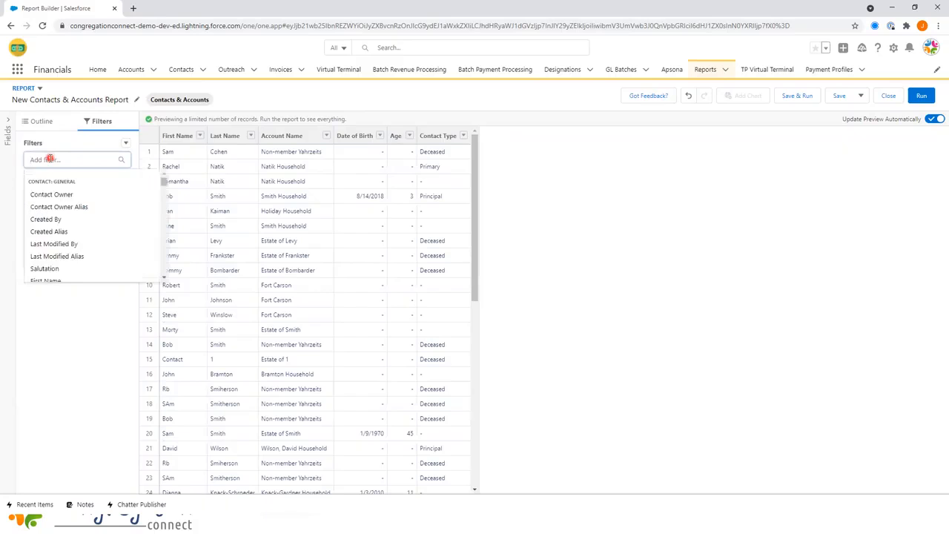
{"action": "type", "text": " mem"}
{"action": "left_click", "coordinate": [85, 195]}
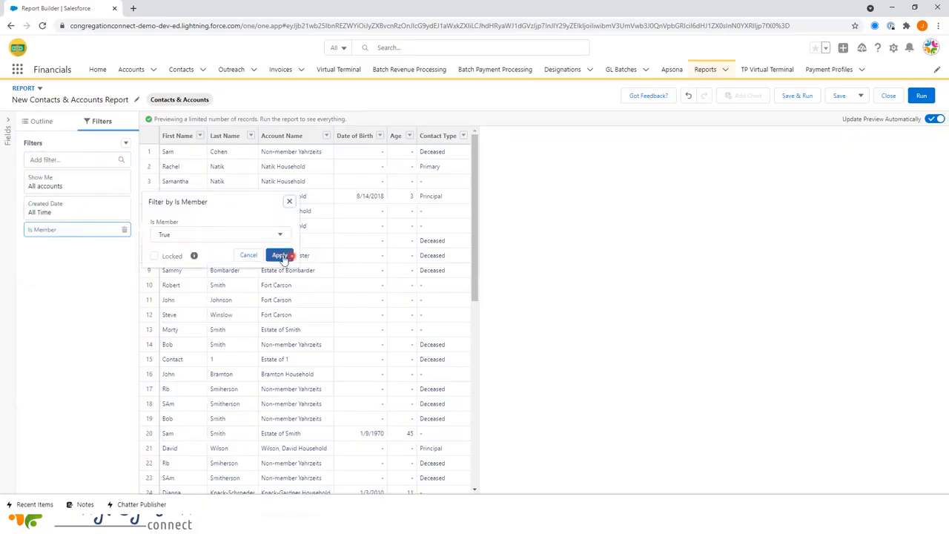
{"action": "left_click", "coordinate": [282, 255]}
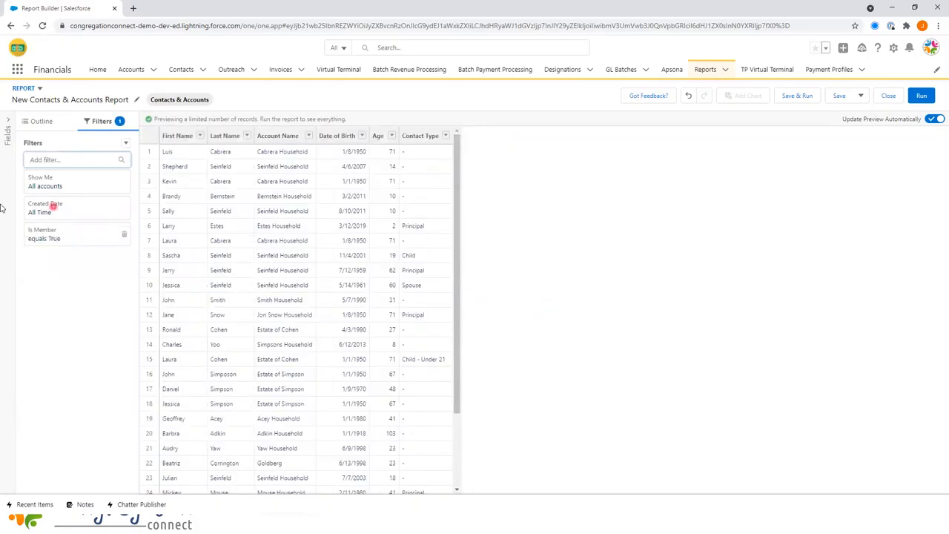
- Add a filter where Contact Type is not equal to Deceased
{"action": "left_click", "coordinate": [65, 160]}
{"action": "type", "text": "contact"}
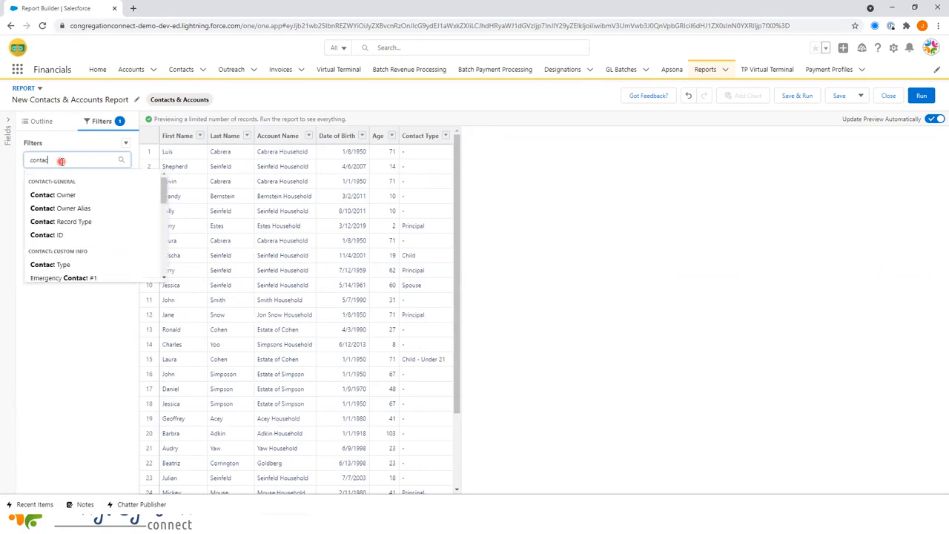
{"action": "type", "text": " ty"}
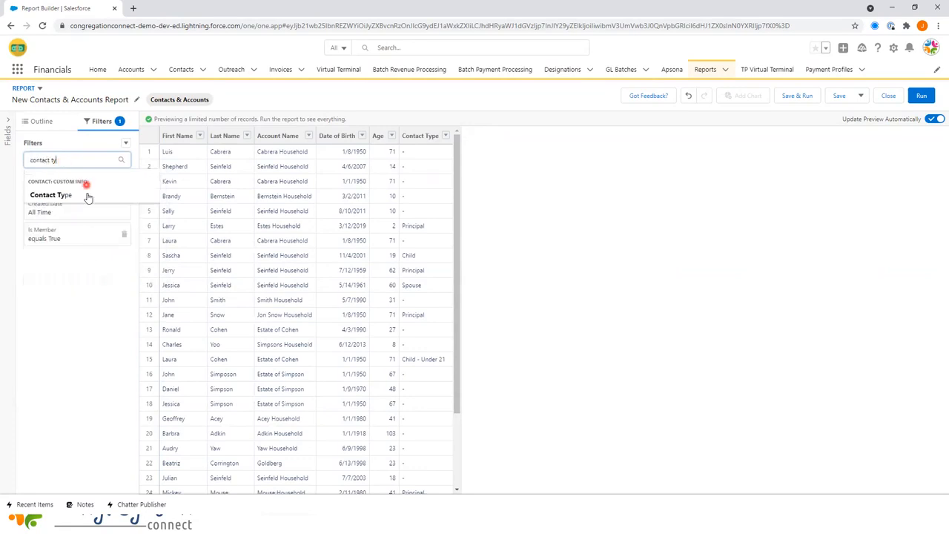
{"action": "left_click", "coordinate": [53, 195]}
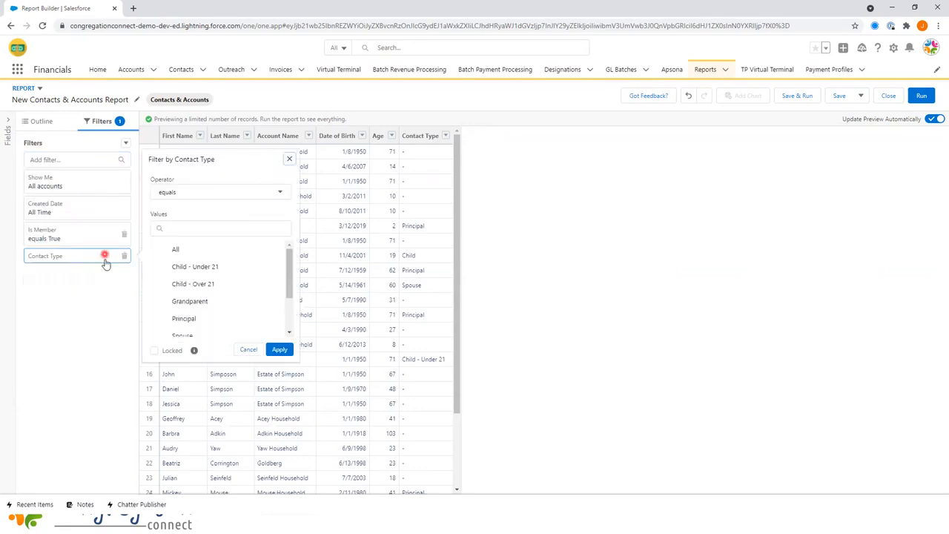
{"action": "left_click", "coordinate": [212, 191]}
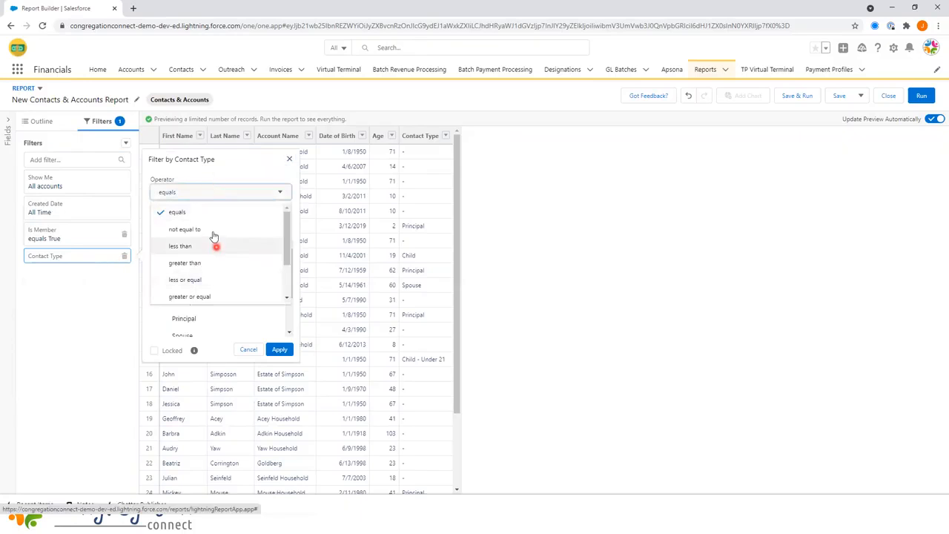
{"action": "left_click", "coordinate": [212, 229]}
{"action": "scroll", "coordinate": [249, 303], "scroll_direction": "down", "scroll_amount": 2}
{"action": "left_click", "coordinate": [238, 312]}
{"action": "left_click", "coordinate": [279, 349]}
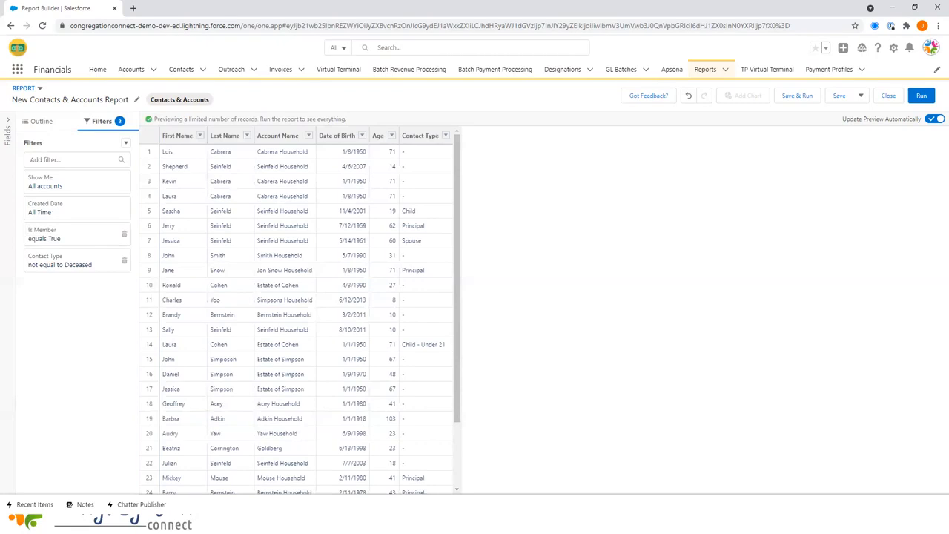
- Sort the report by Account Name in ascending order and run it
{"action": "left_click", "coordinate": [270, 136]}
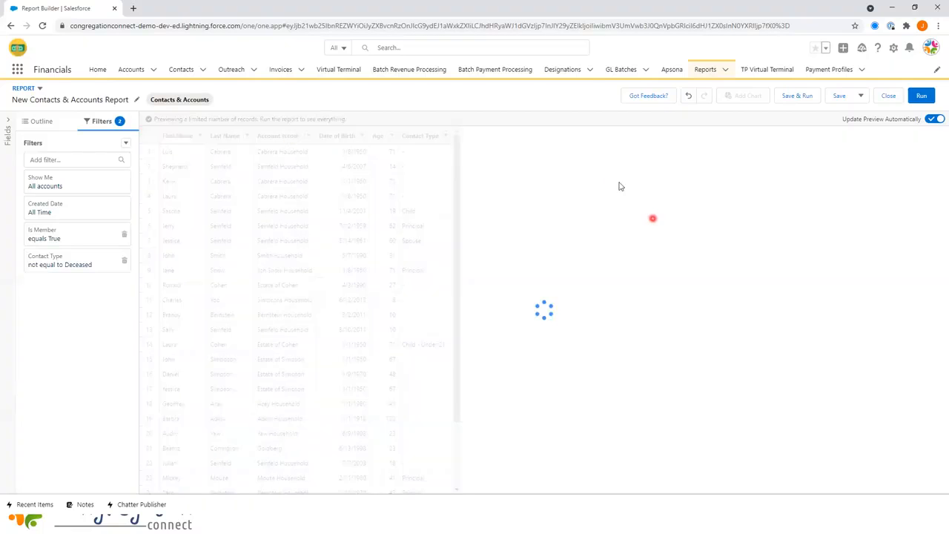
{"action": "left_click", "coordinate": [922, 96]}
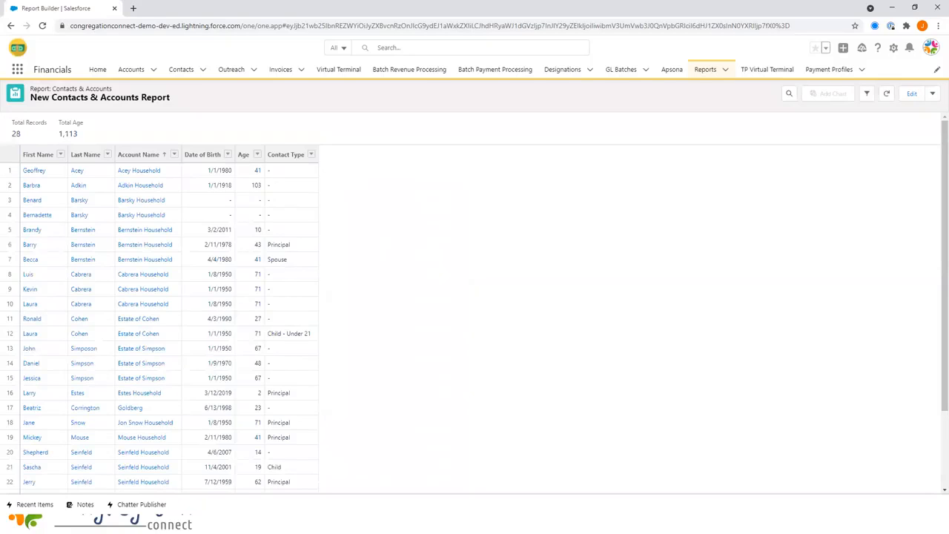
- Examine the members' names, household accounts, dates of birth and ages in the report results
{"action": "left_click", "coordinate": [235, 393]}
{"action": "left_click", "coordinate": [31, 187]}
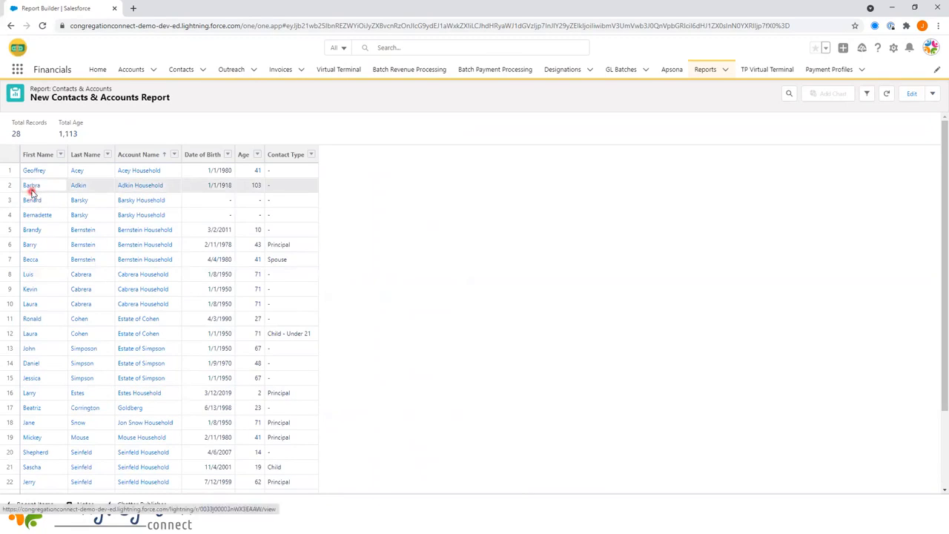
{"action": "left_click", "coordinate": [221, 186]}
{"action": "left_click", "coordinate": [220, 274]}
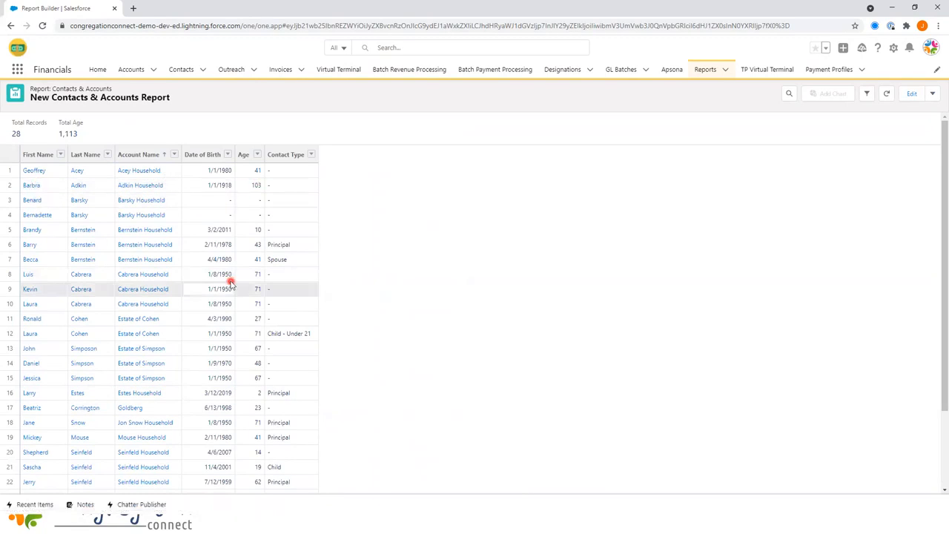
{"action": "left_click", "coordinate": [139, 230]}
{"action": "left_click", "coordinate": [133, 171]}
{"action": "left_click", "coordinate": [163, 201]}
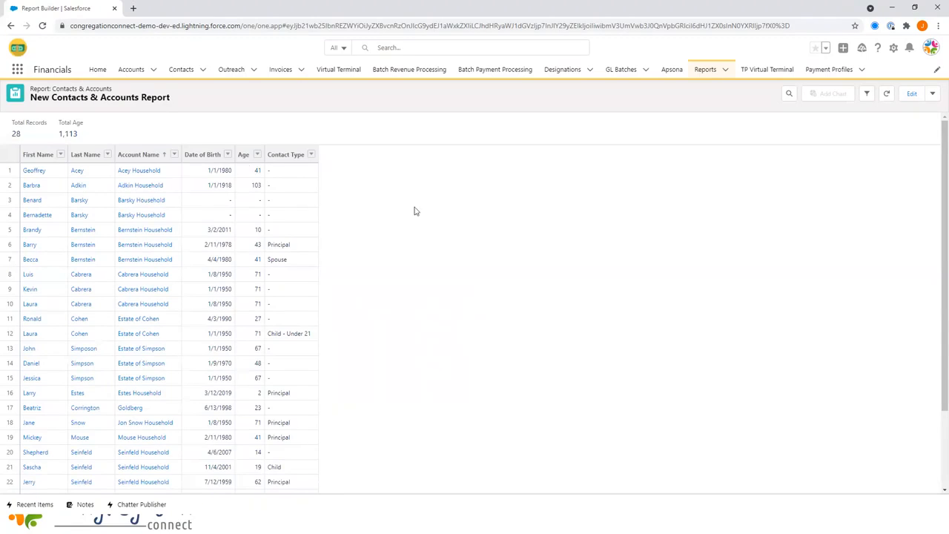
{"action": "left_click", "coordinate": [152, 152]}
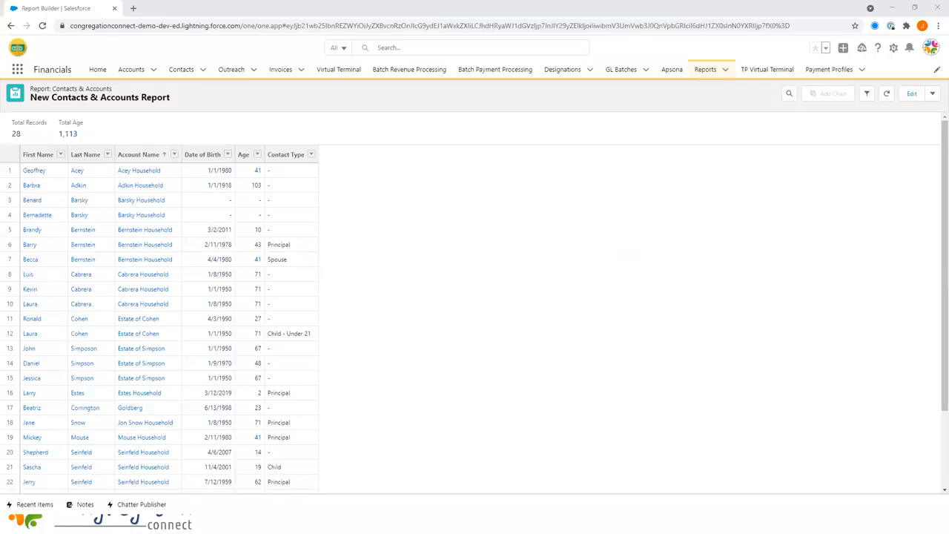
- Reopen the report for editing and add a bucket column named Age Group based on the Age field
{"action": "left_click", "coordinate": [912, 94]}
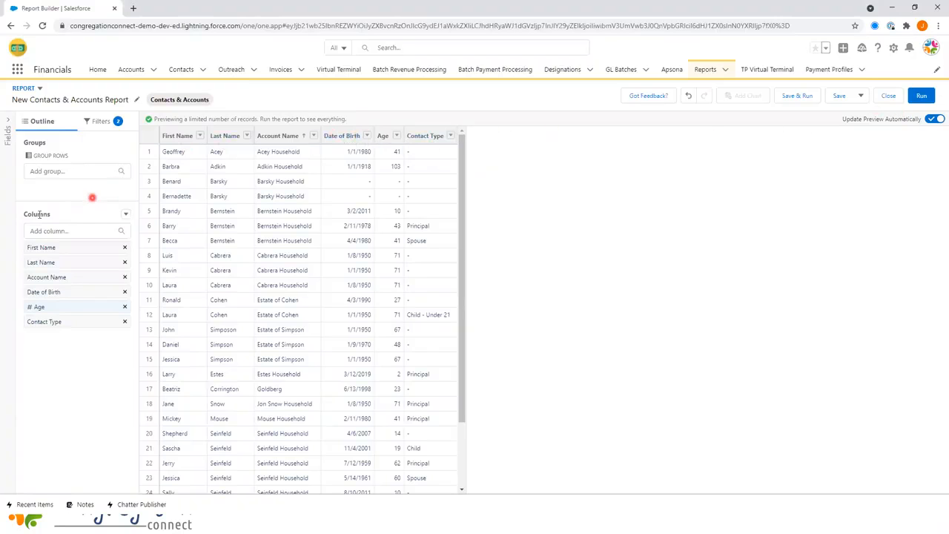
{"action": "left_click", "coordinate": [127, 214]}
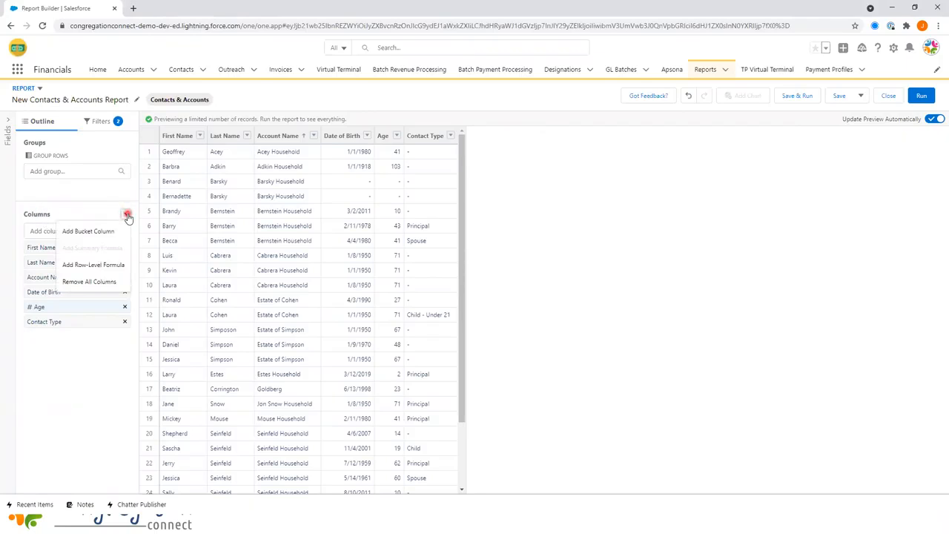
{"action": "left_click", "coordinate": [87, 232]}
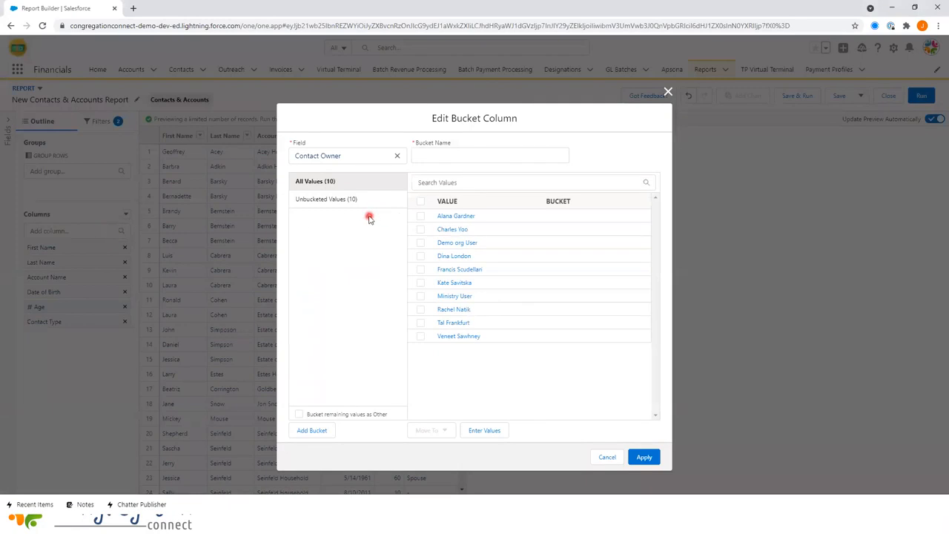
{"action": "left_click", "coordinate": [426, 155]}
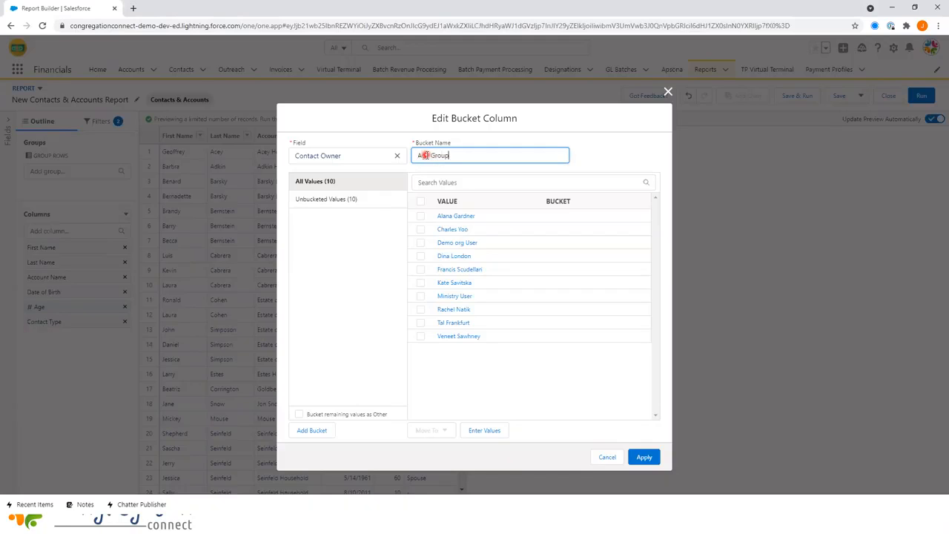
{"action": "left_click", "coordinate": [605, 162]}
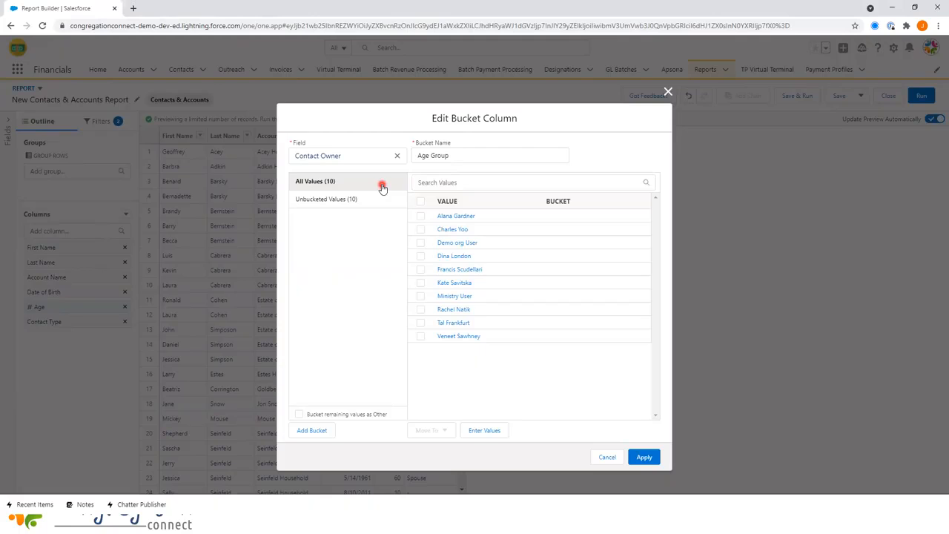
{"action": "left_click", "coordinate": [396, 155]}
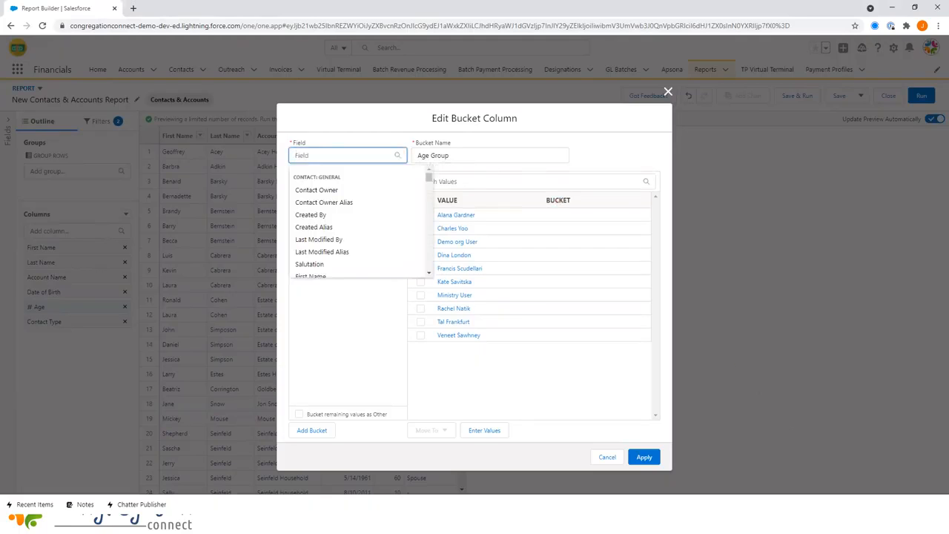
{"action": "type", "text": "age"}
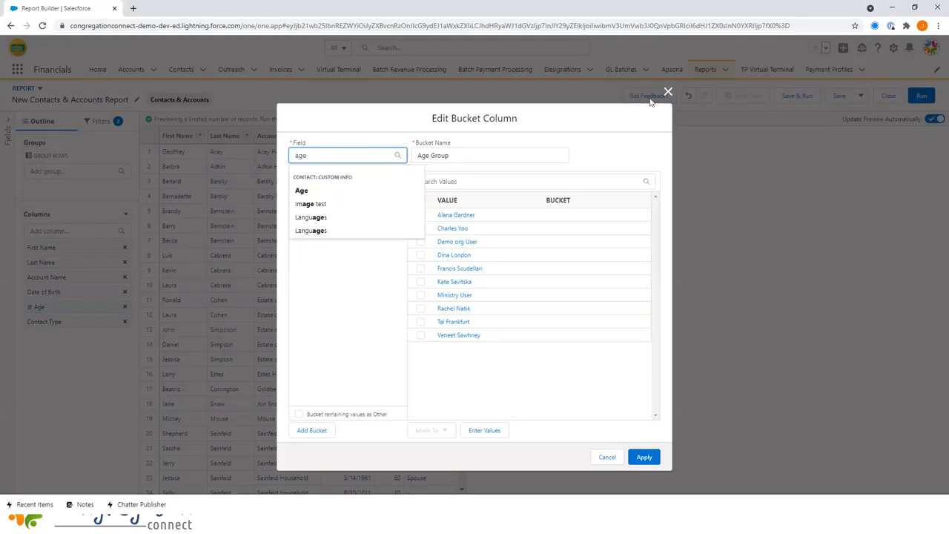
{"action": "left_click", "coordinate": [325, 190]}
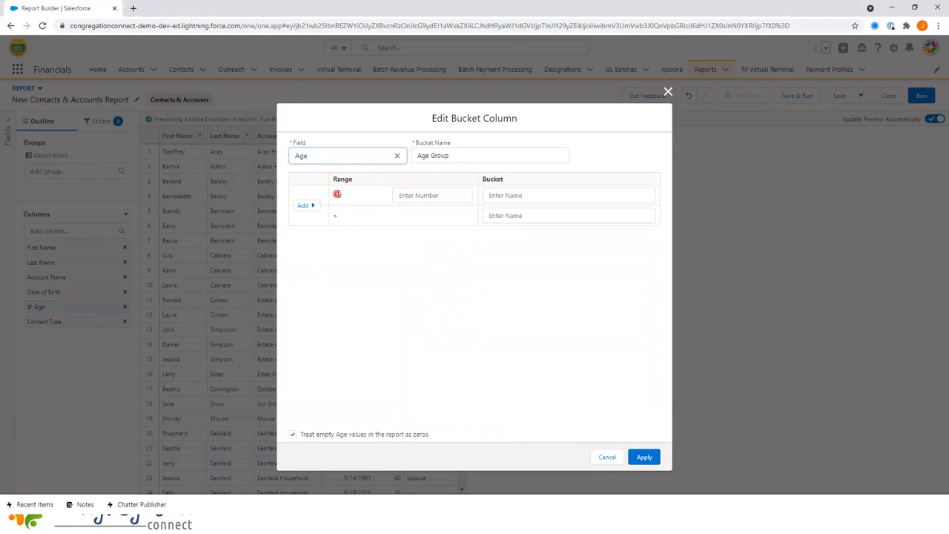
- Define the first Age Group range as less than or equal to 0 and name its bucket "no age"
{"action": "left_click", "coordinate": [409, 195]}
{"action": "left_click", "coordinate": [410, 195]}
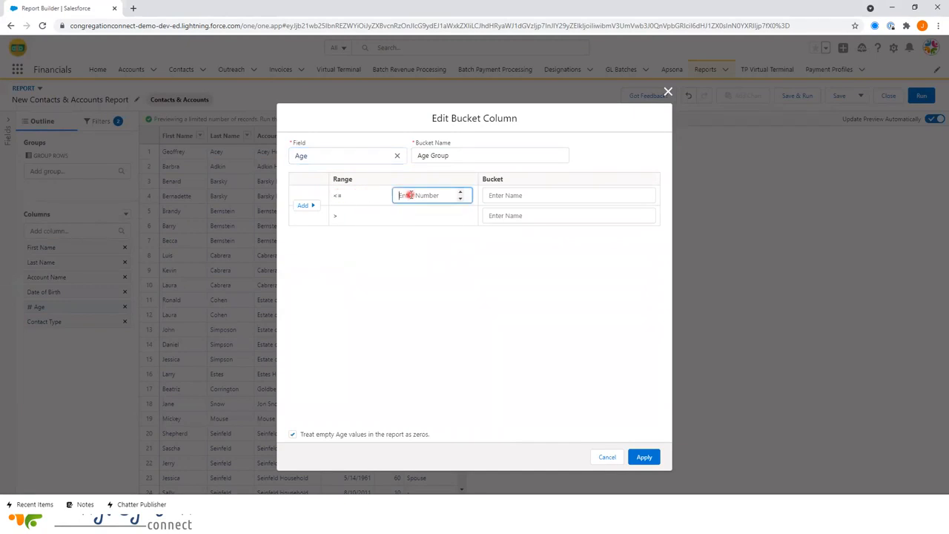
{"action": "type", "text": "0"}
{"action": "left_click", "coordinate": [526, 195]}
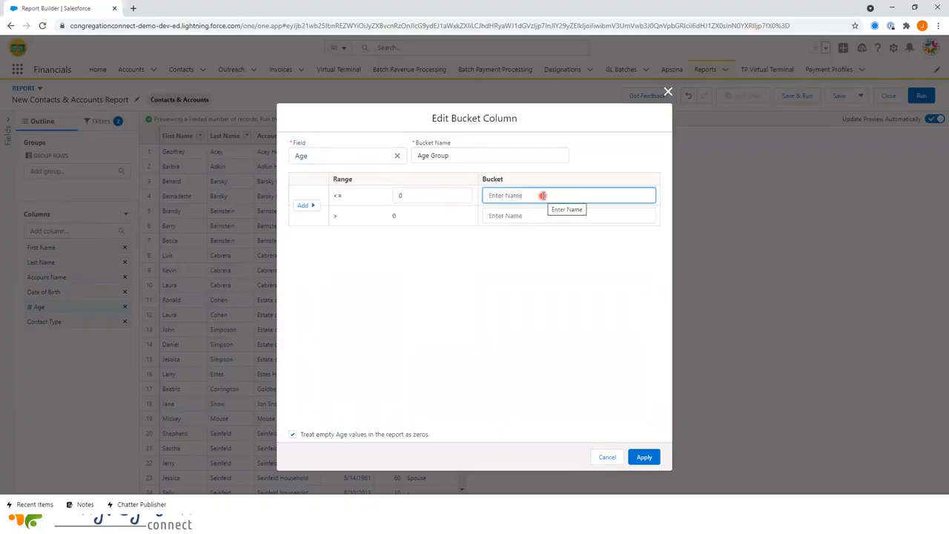
{"action": "type", "text": "no age"}
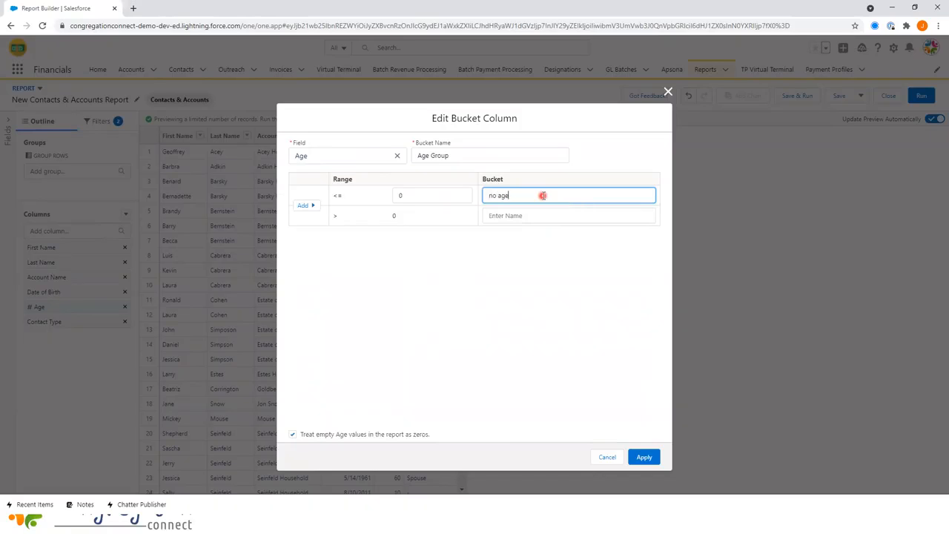
{"action": "left_click", "coordinate": [404, 196]}
{"action": "left_click", "coordinate": [413, 218]}
{"action": "left_click", "coordinate": [537, 216]}
{"action": "left_click", "coordinate": [426, 216]}
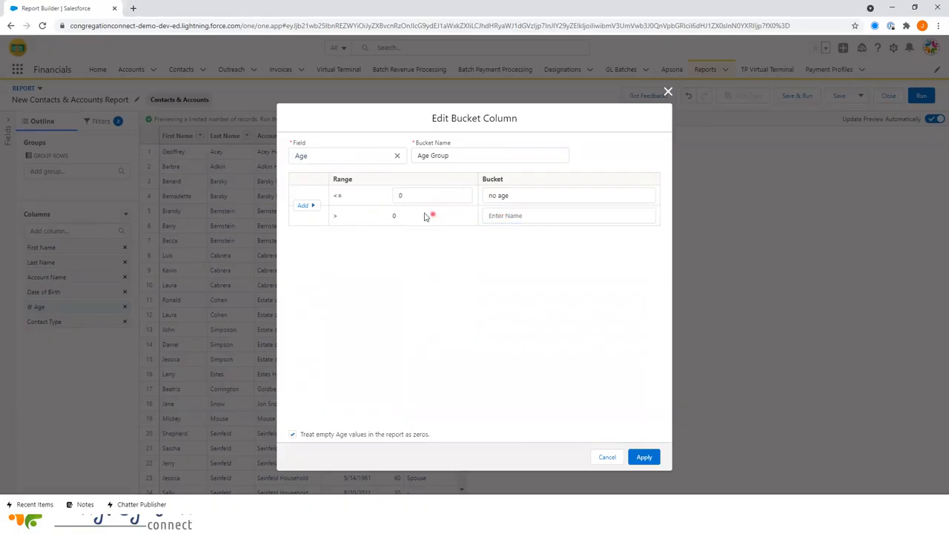
- Add two age ranges to the bucket column: over 0 to 1 named "baby" and over 1 to 5 named "toddler"
{"action": "left_click", "coordinate": [310, 206]}
{"action": "left_click", "coordinate": [437, 215]}
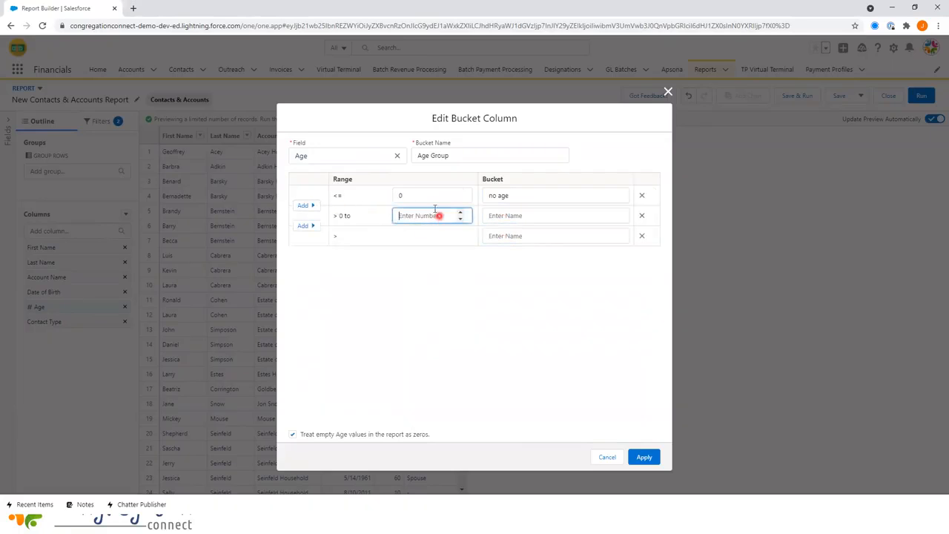
{"action": "type", "text": "1"}
{"action": "left_click", "coordinate": [509, 211]}
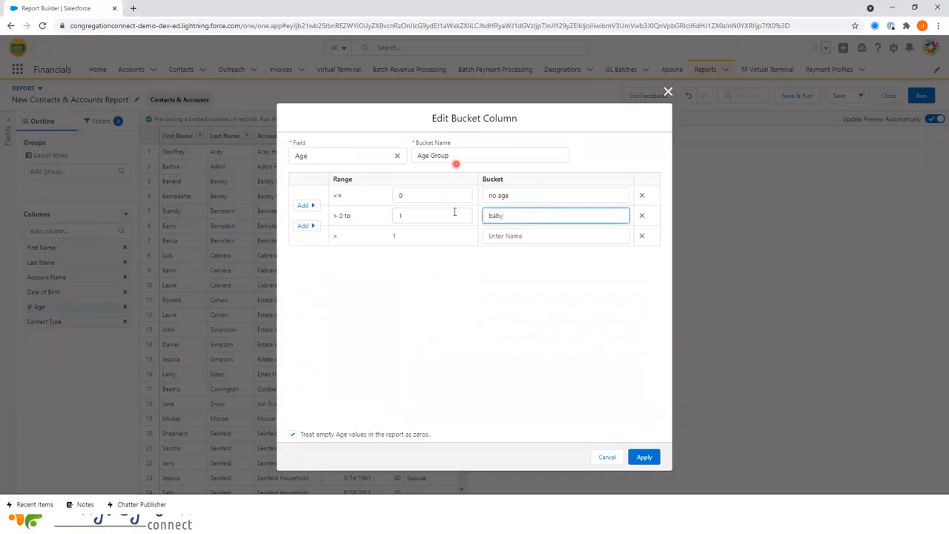
{"action": "left_click", "coordinate": [309, 227]}
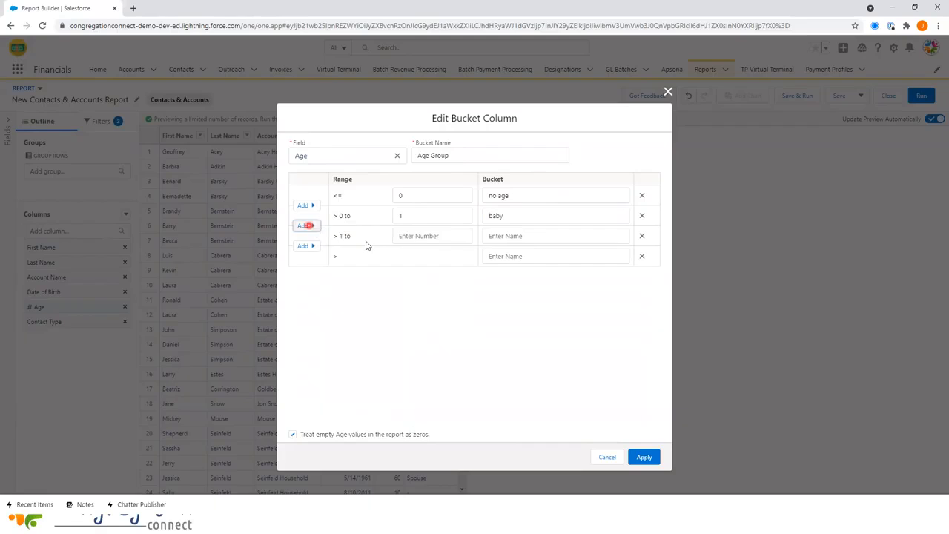
{"action": "left_click", "coordinate": [425, 237]}
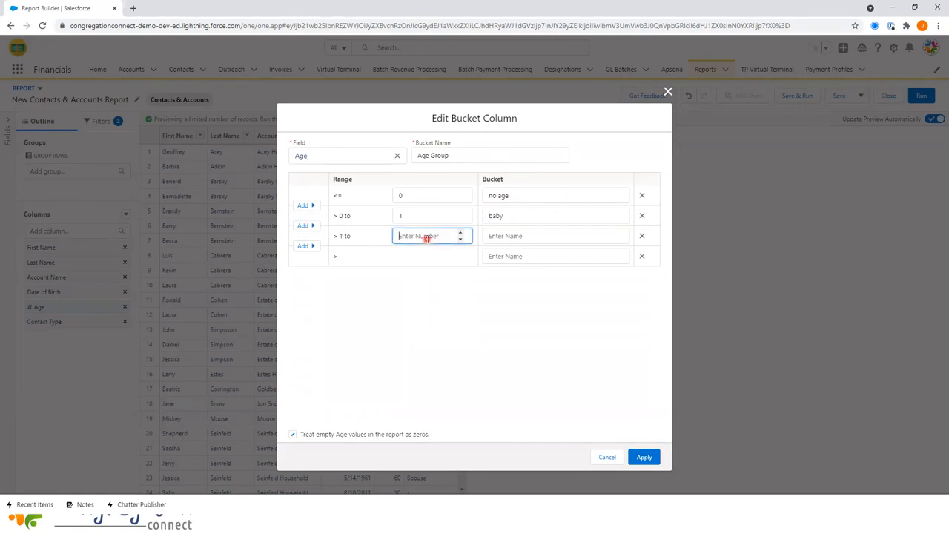
{"action": "type", "text": "5"}
{"action": "left_click", "coordinate": [502, 236]}
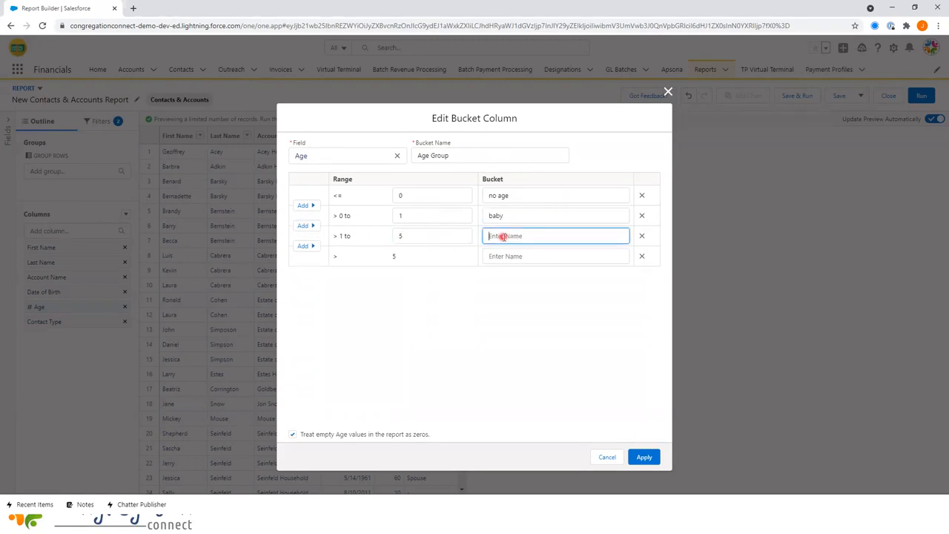
{"action": "type", "text": "toddler"}
- Add two more age ranges: over 5 to 12 named "child" and over 12 to 17 named "teen"
{"action": "left_click", "coordinate": [307, 246]}
{"action": "left_click", "coordinate": [418, 258]}
{"action": "type", "text": "12"}
{"action": "left_click", "coordinate": [491, 254]}
{"action": "type", "text": "child"}
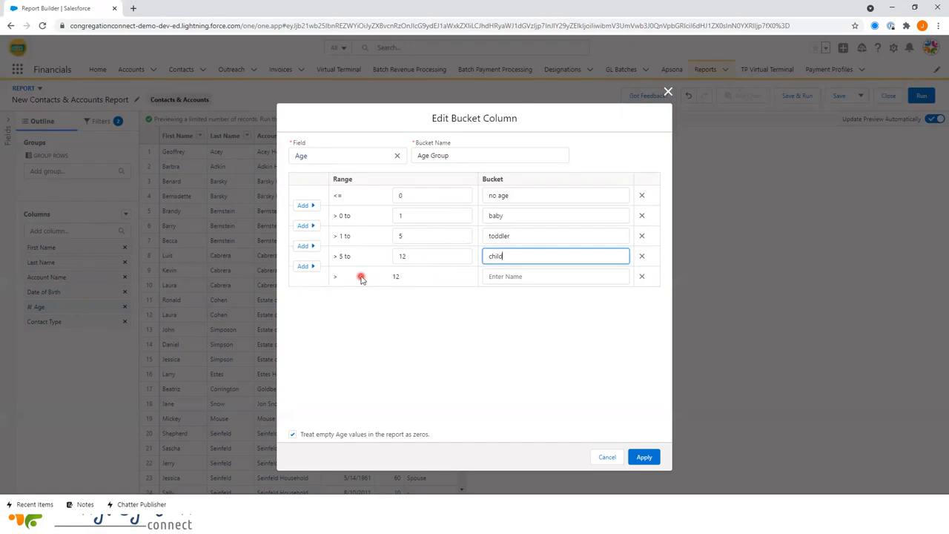
{"action": "left_click", "coordinate": [312, 265]}
{"action": "left_click", "coordinate": [420, 277]}
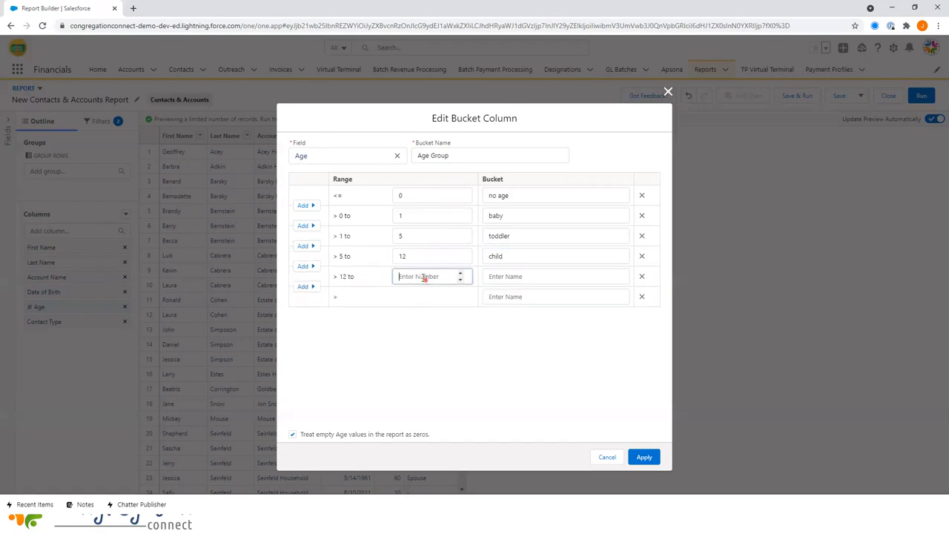
{"action": "type", "text": "17"}
{"action": "left_click", "coordinate": [507, 274]}
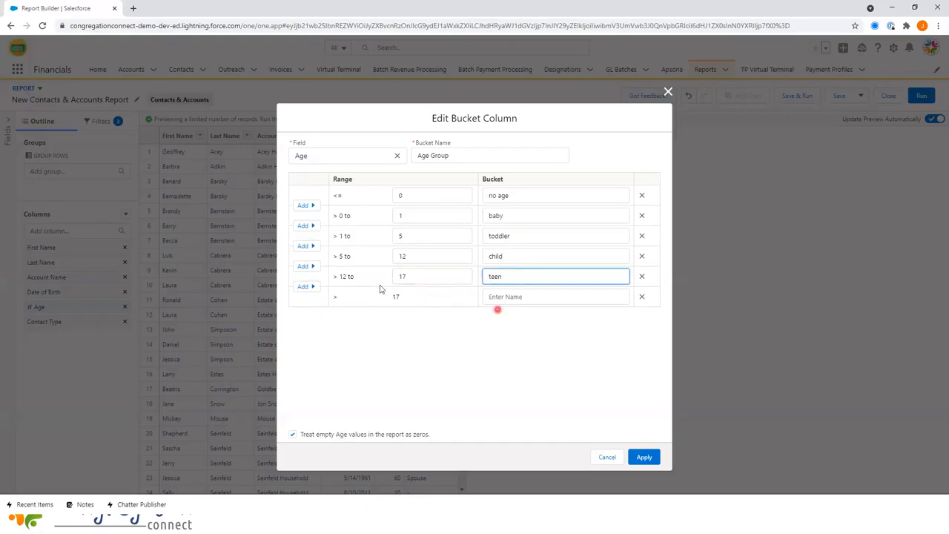
- Name the bucket for ages over 17 "adult" and apply the bucket column to the report
{"action": "left_click", "coordinate": [499, 296]}
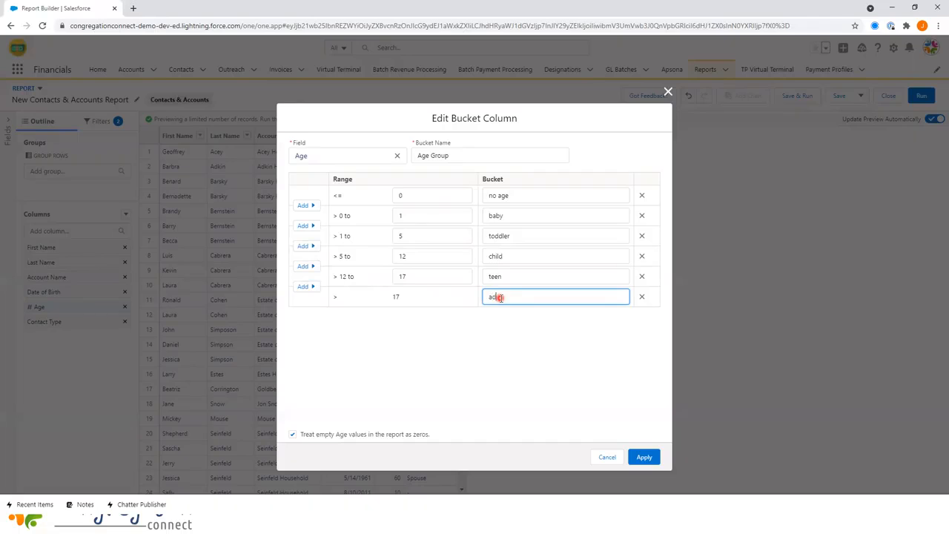
{"action": "type", "text": "adult"}
{"action": "left_click", "coordinate": [518, 390]}
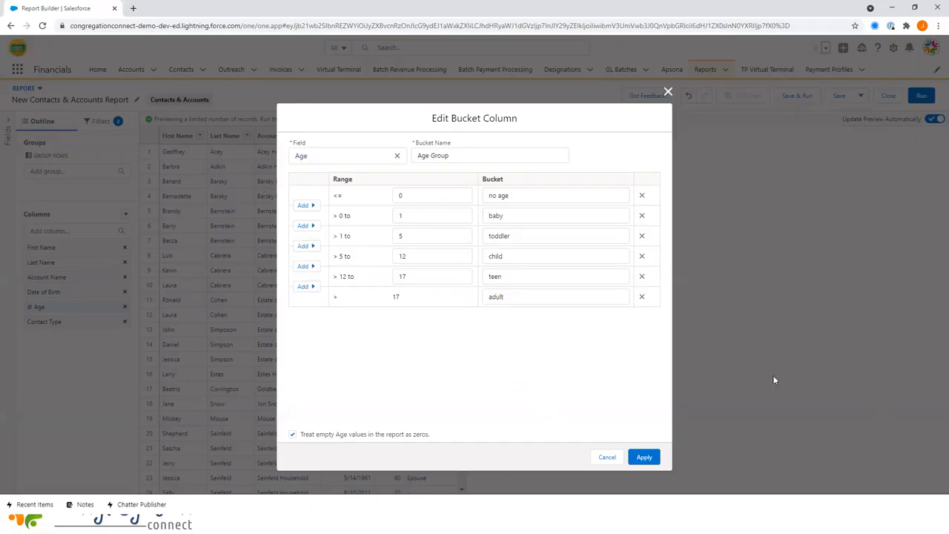
{"action": "left_click", "coordinate": [643, 458]}
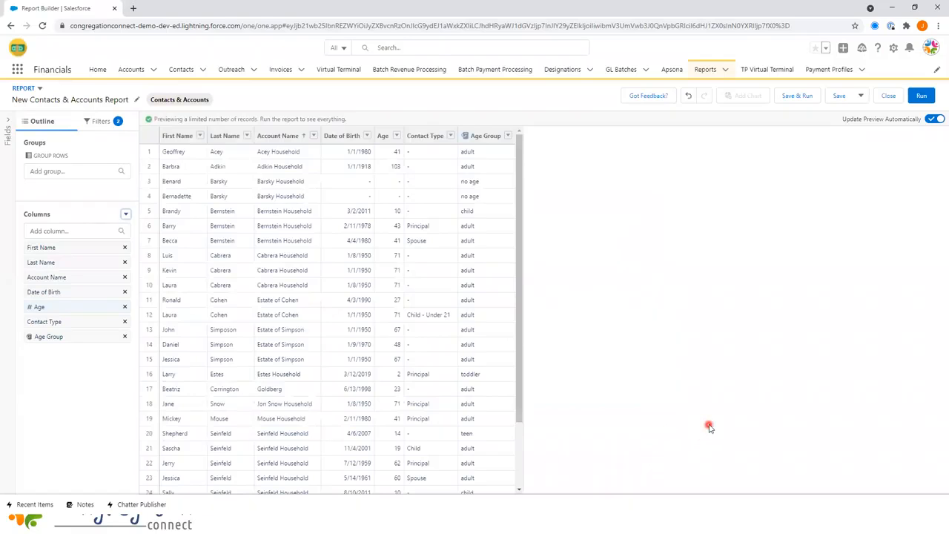
- Run the report and sort its rows by Age Group in ascending order
{"action": "left_click", "coordinate": [926, 94]}
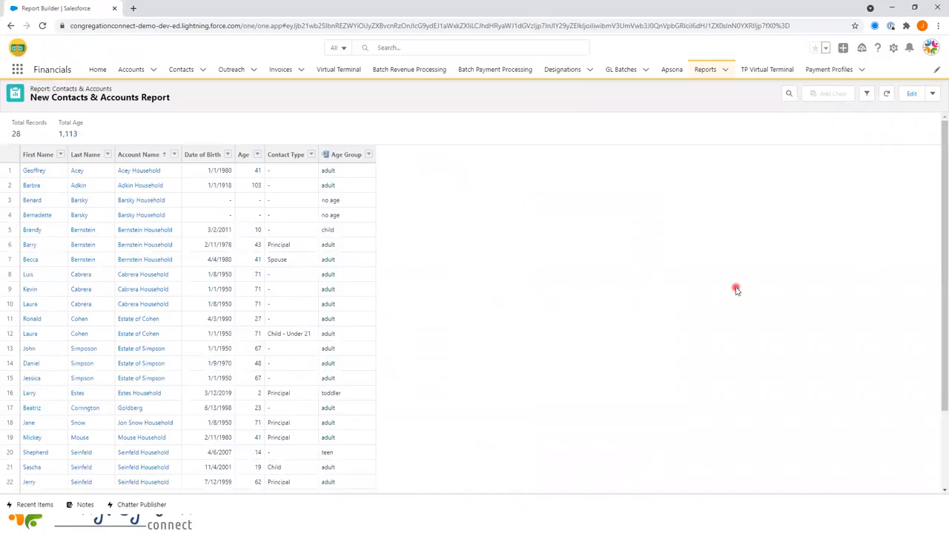
{"action": "left_click", "coordinate": [369, 155]}
{"action": "left_click", "coordinate": [382, 172]}
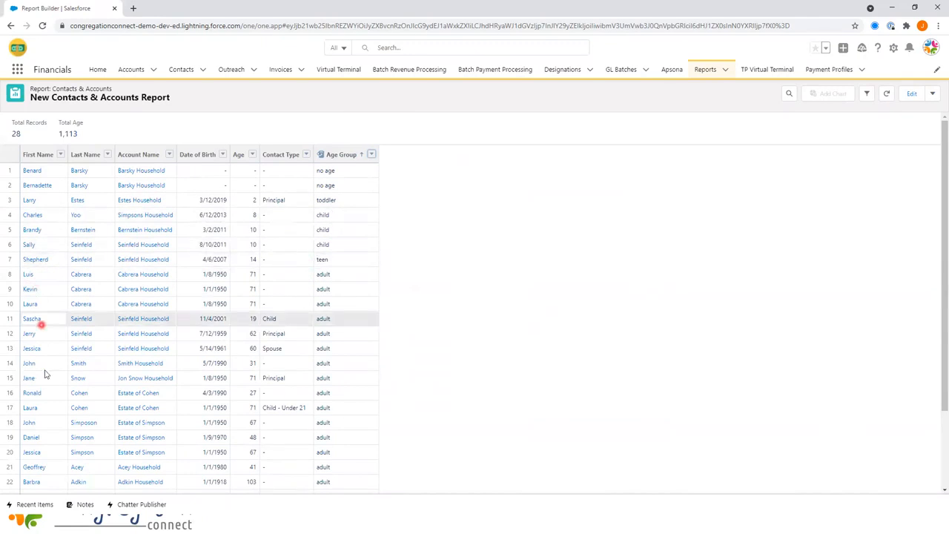
{"action": "scroll", "coordinate": [36, 356], "scroll_direction": "down", "scroll_amount": 1}
{"action": "scroll", "coordinate": [20, 215], "scroll_direction": "up", "scroll_amount": 1}
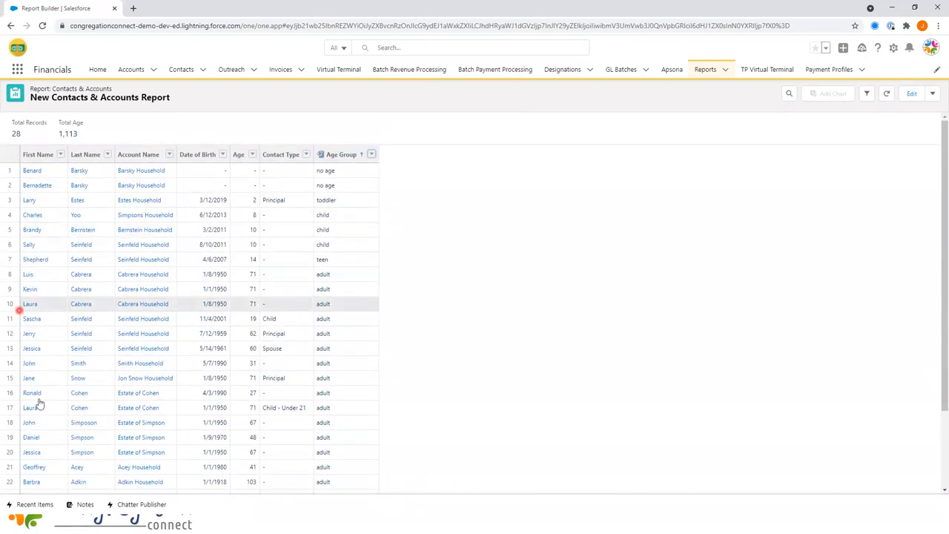
- Group the report rows by the Age Group field and review the members in each group
{"action": "left_click", "coordinate": [373, 154]}
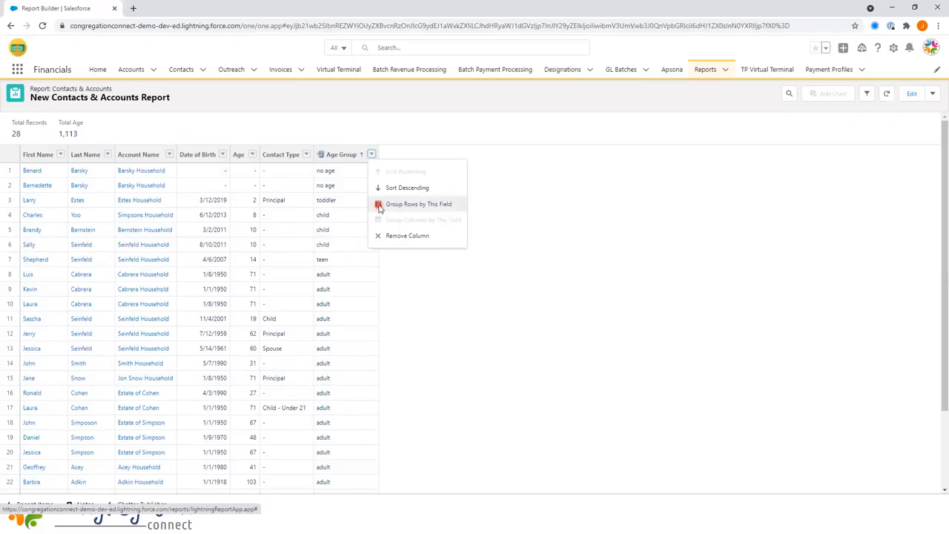
{"action": "left_click", "coordinate": [380, 204]}
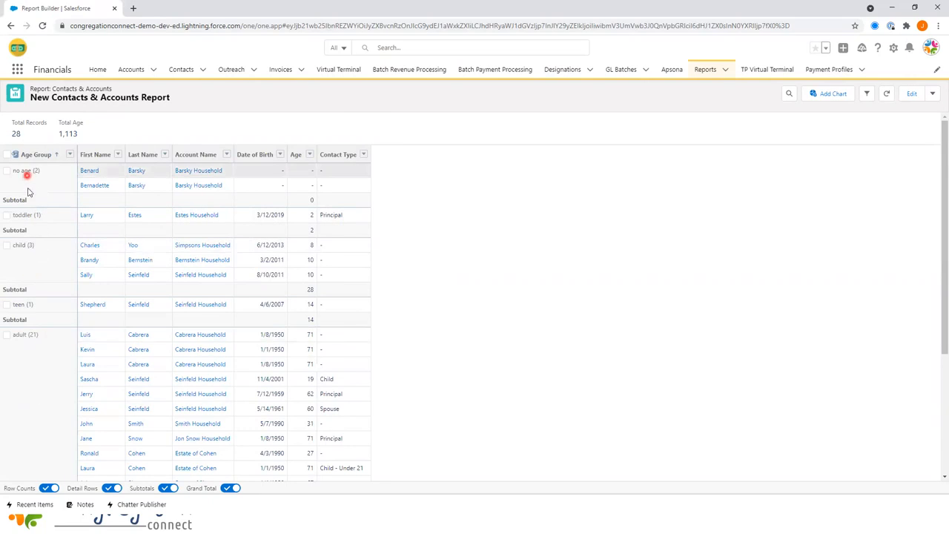
{"action": "scroll", "coordinate": [35, 424], "scroll_direction": "down", "scroll_amount": 3}
{"action": "scroll", "coordinate": [34, 425], "scroll_direction": "up", "scroll_amount": 3}
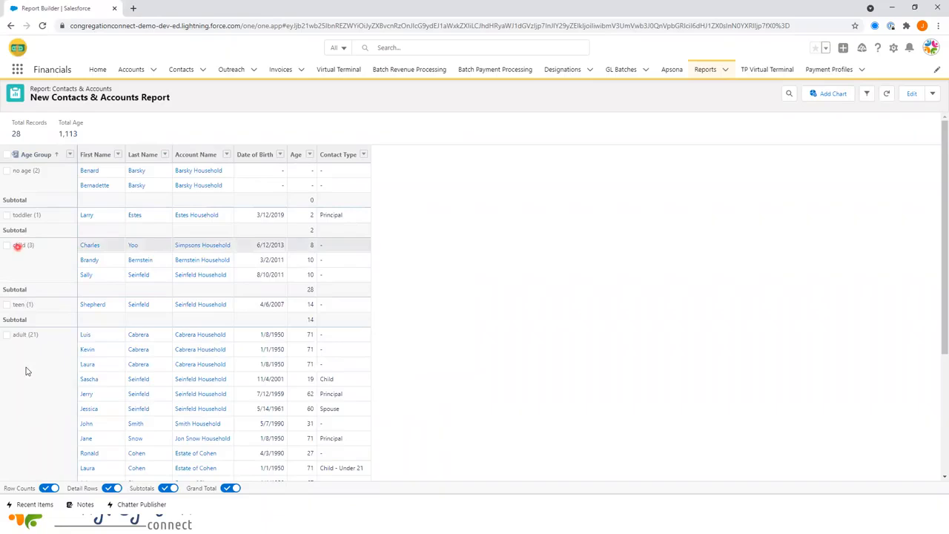
{"action": "scroll", "coordinate": [29, 325], "scroll_direction": "down", "scroll_amount": 3}
{"action": "scroll", "coordinate": [30, 327], "scroll_direction": "up", "scroll_amount": 3}
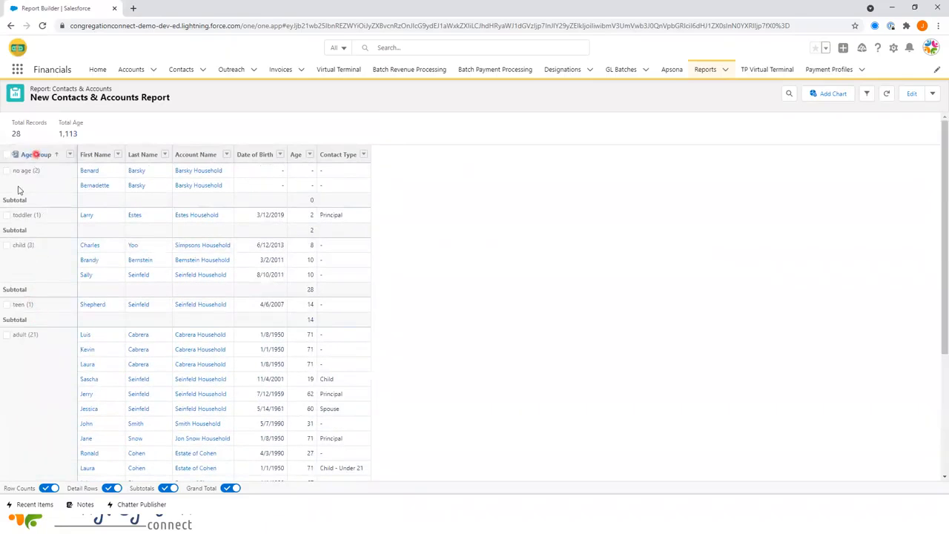